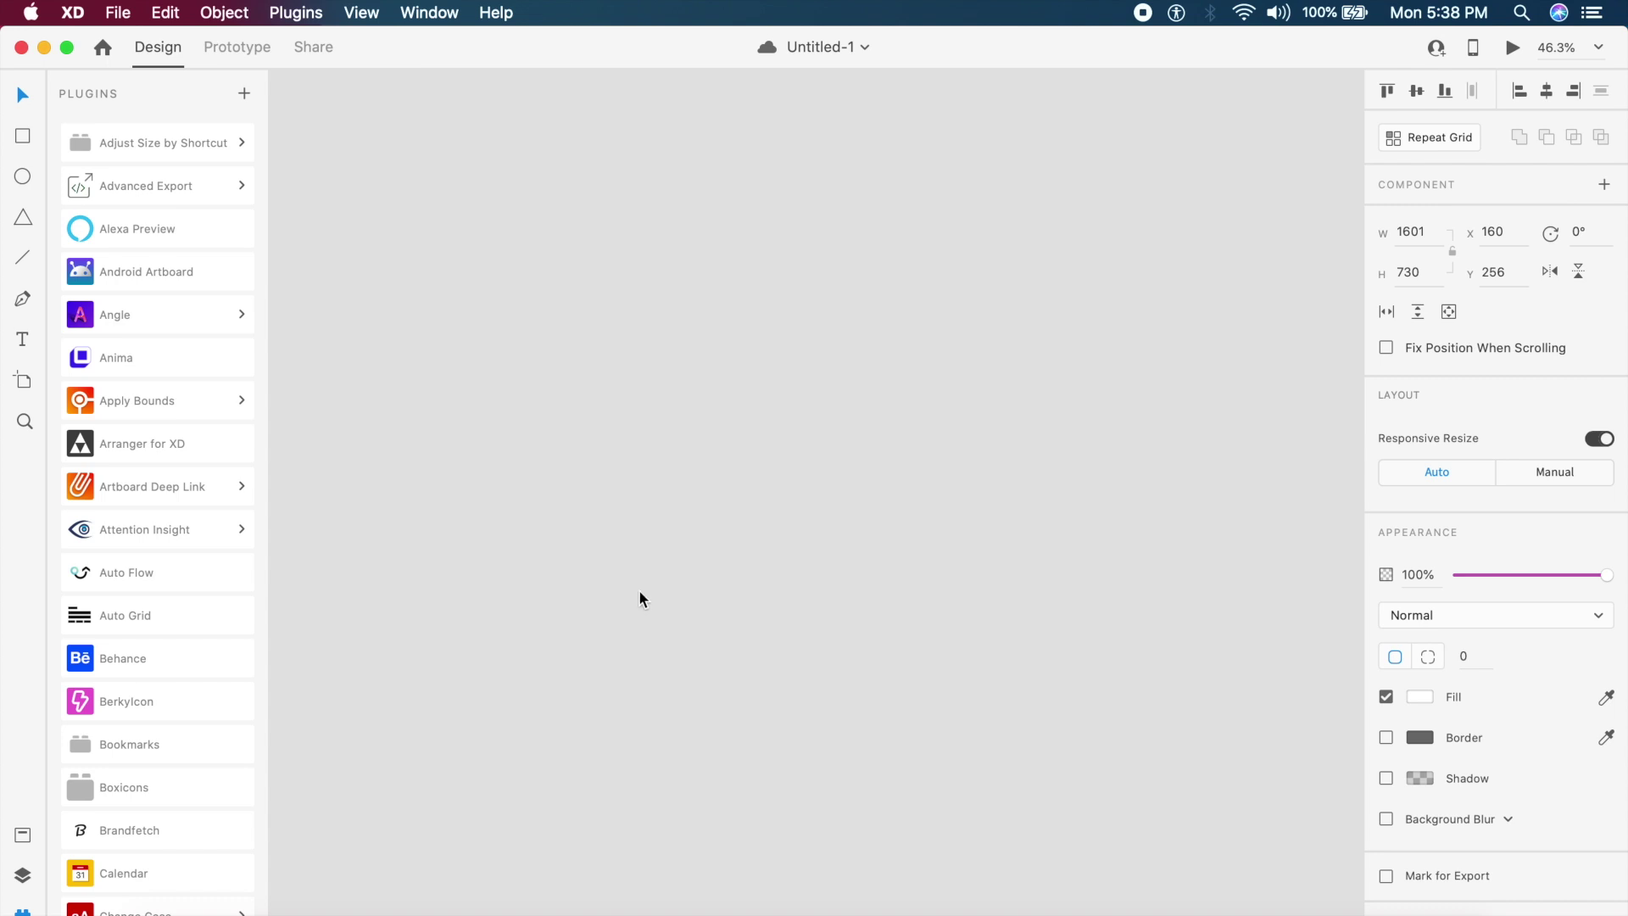
Switch to the Artboard tool to list Apple, Google and Microsoft size presets
{"action": "key", "text": "a"}
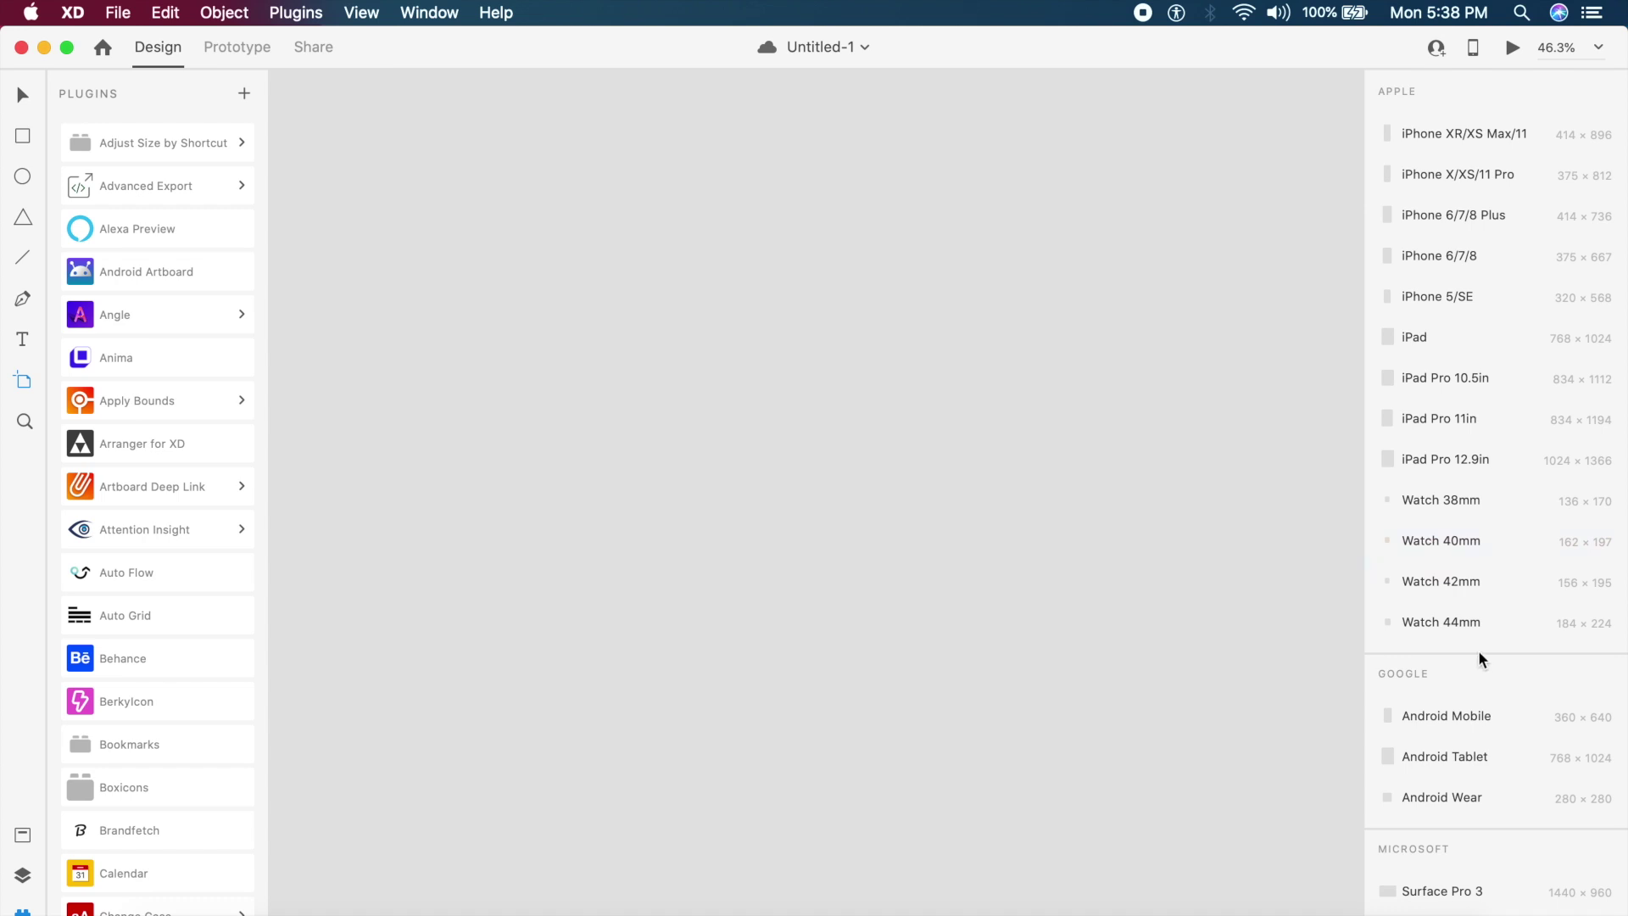
Add a 1280 × 800 Web 1280 artboard from the Web presets and return to Select
{"action": "scroll", "coordinate": [1506, 803], "scroll_direction": "down", "scroll_amount": 3}
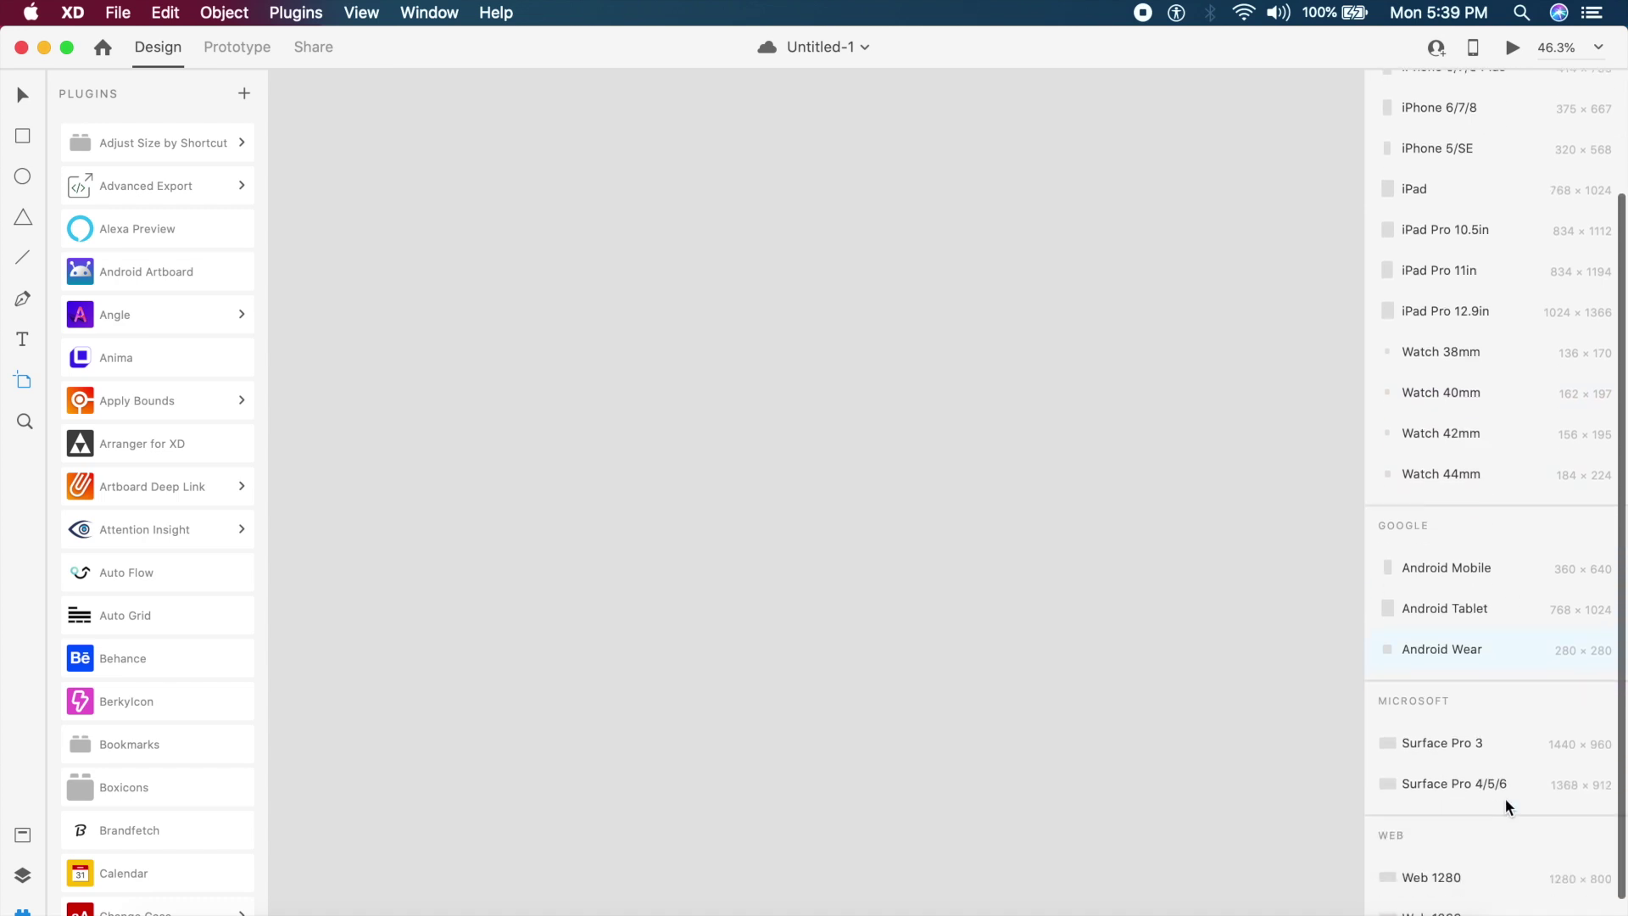
{"action": "scroll", "coordinate": [1507, 806], "scroll_direction": "down", "scroll_amount": 1}
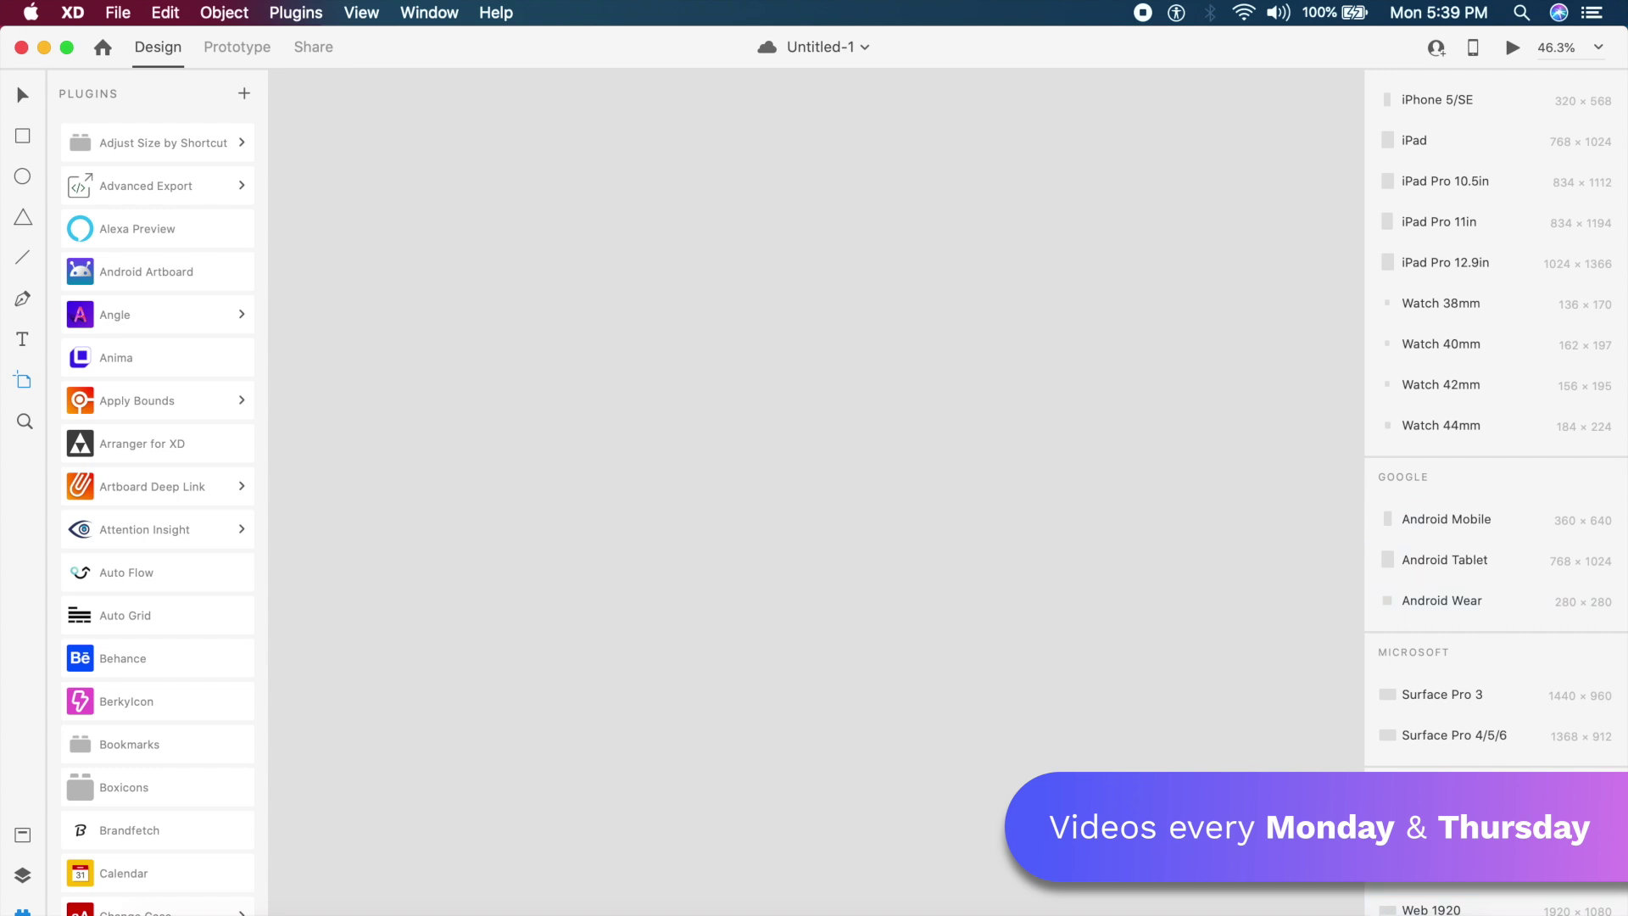
{"action": "left_click", "coordinate": [1441, 828]}
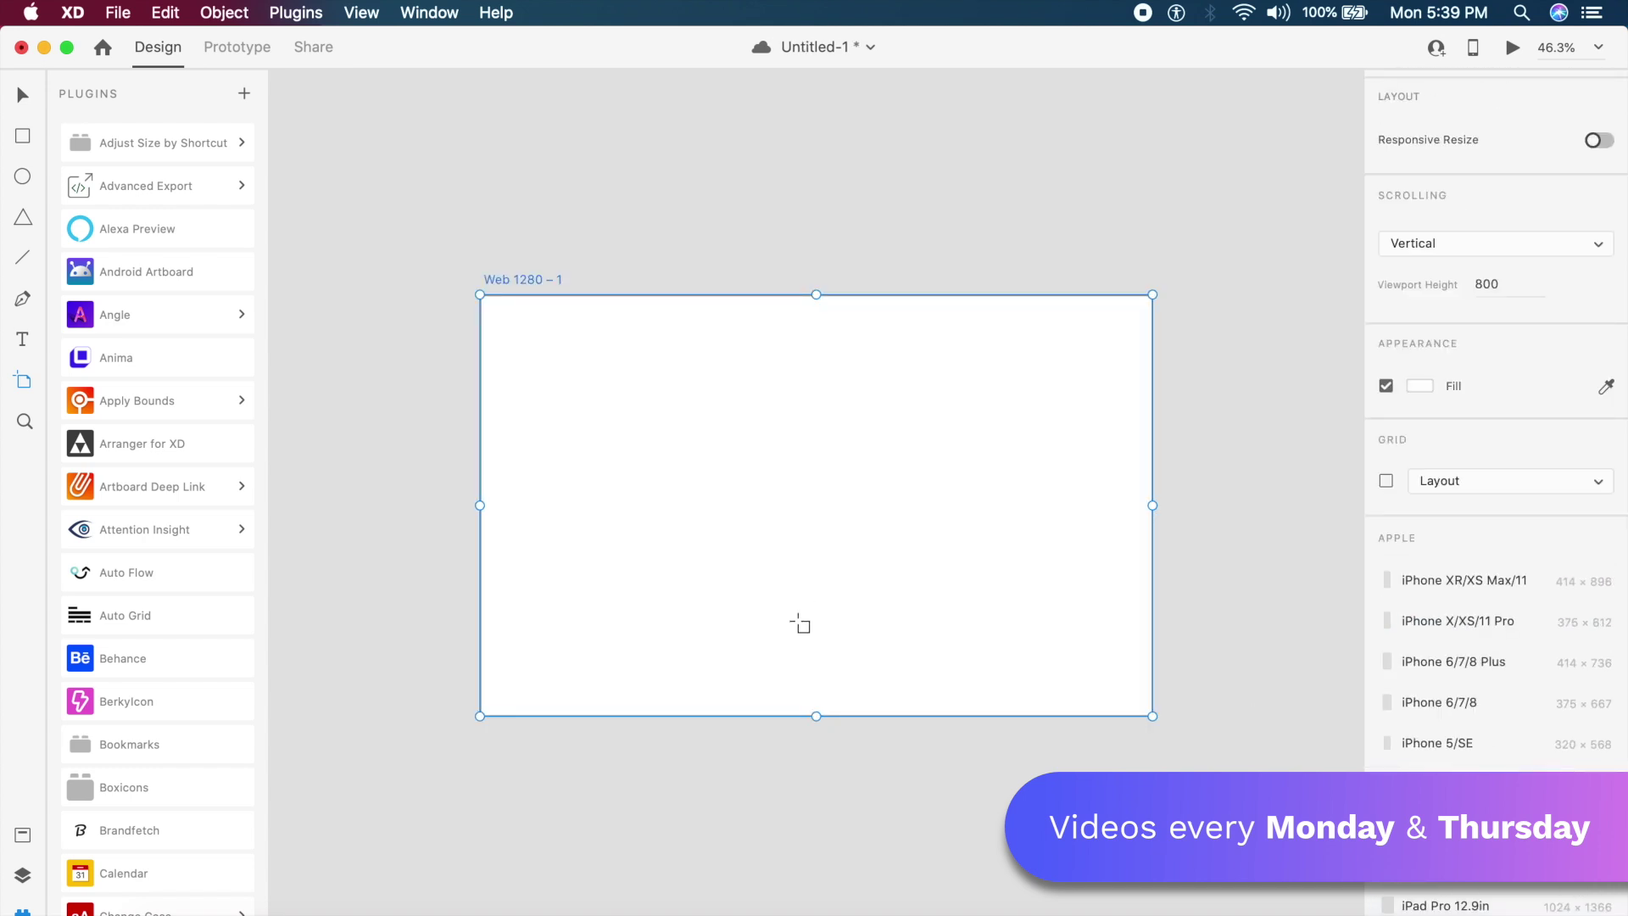
{"action": "key", "text": "v"}
{"action": "scroll", "coordinate": [974, 436], "scroll_direction": "down", "scroll_amount": 2}
{"action": "scroll", "coordinate": [919, 433], "scroll_direction": "up", "scroll_amount": 3}
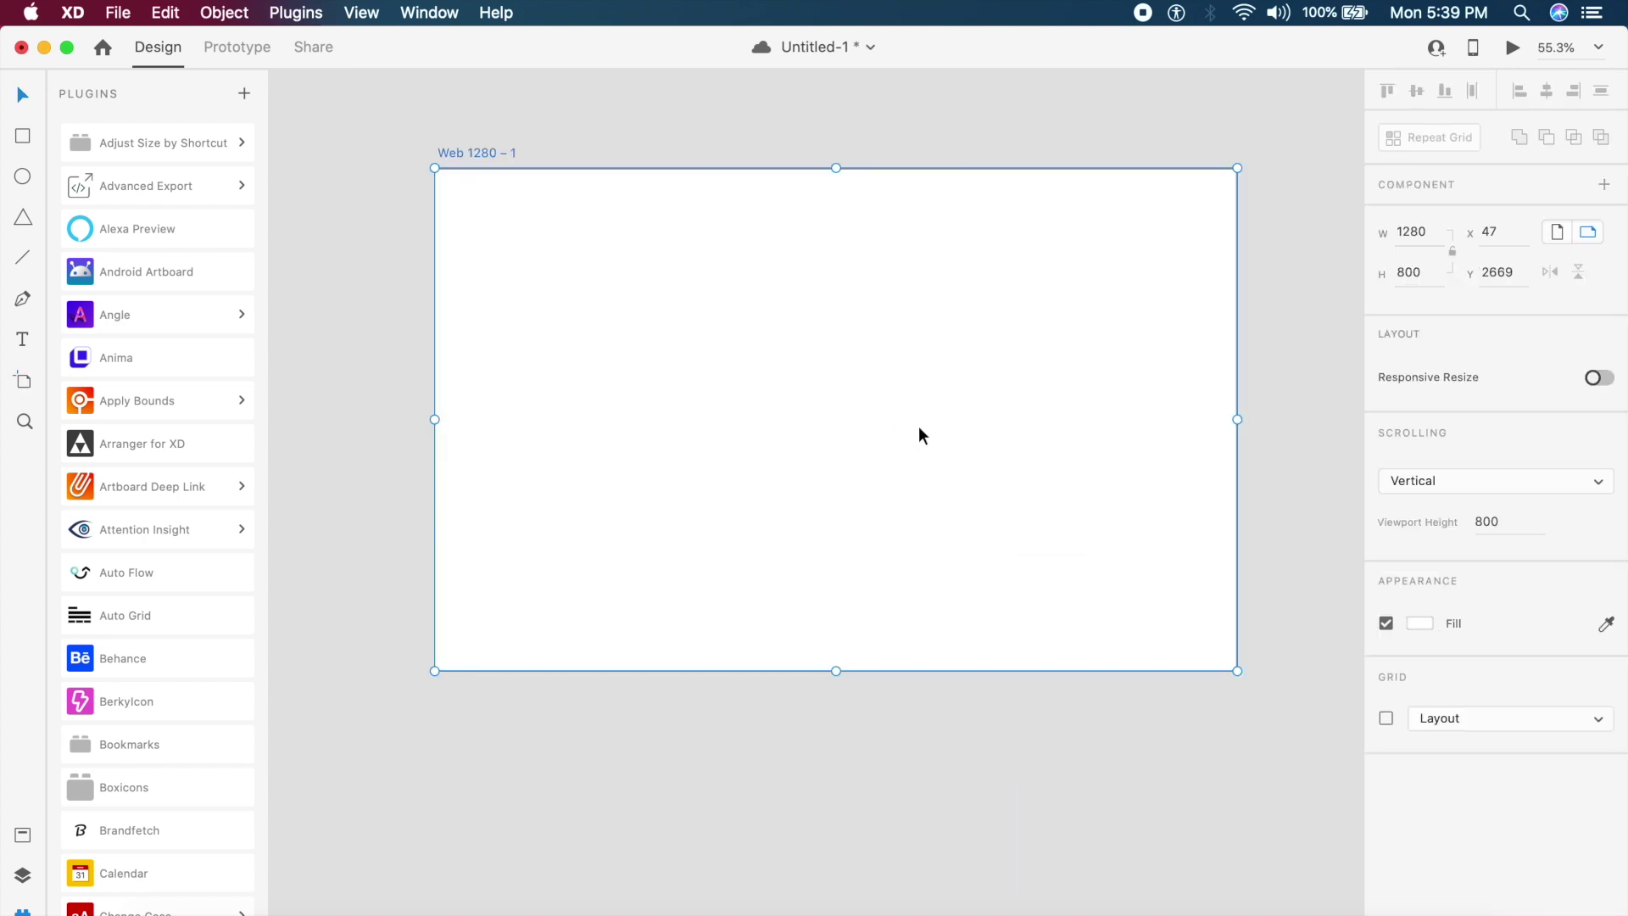
Draw a borderless rectangle covering the whole Web 1280 artboard
{"action": "key", "text": "r"}
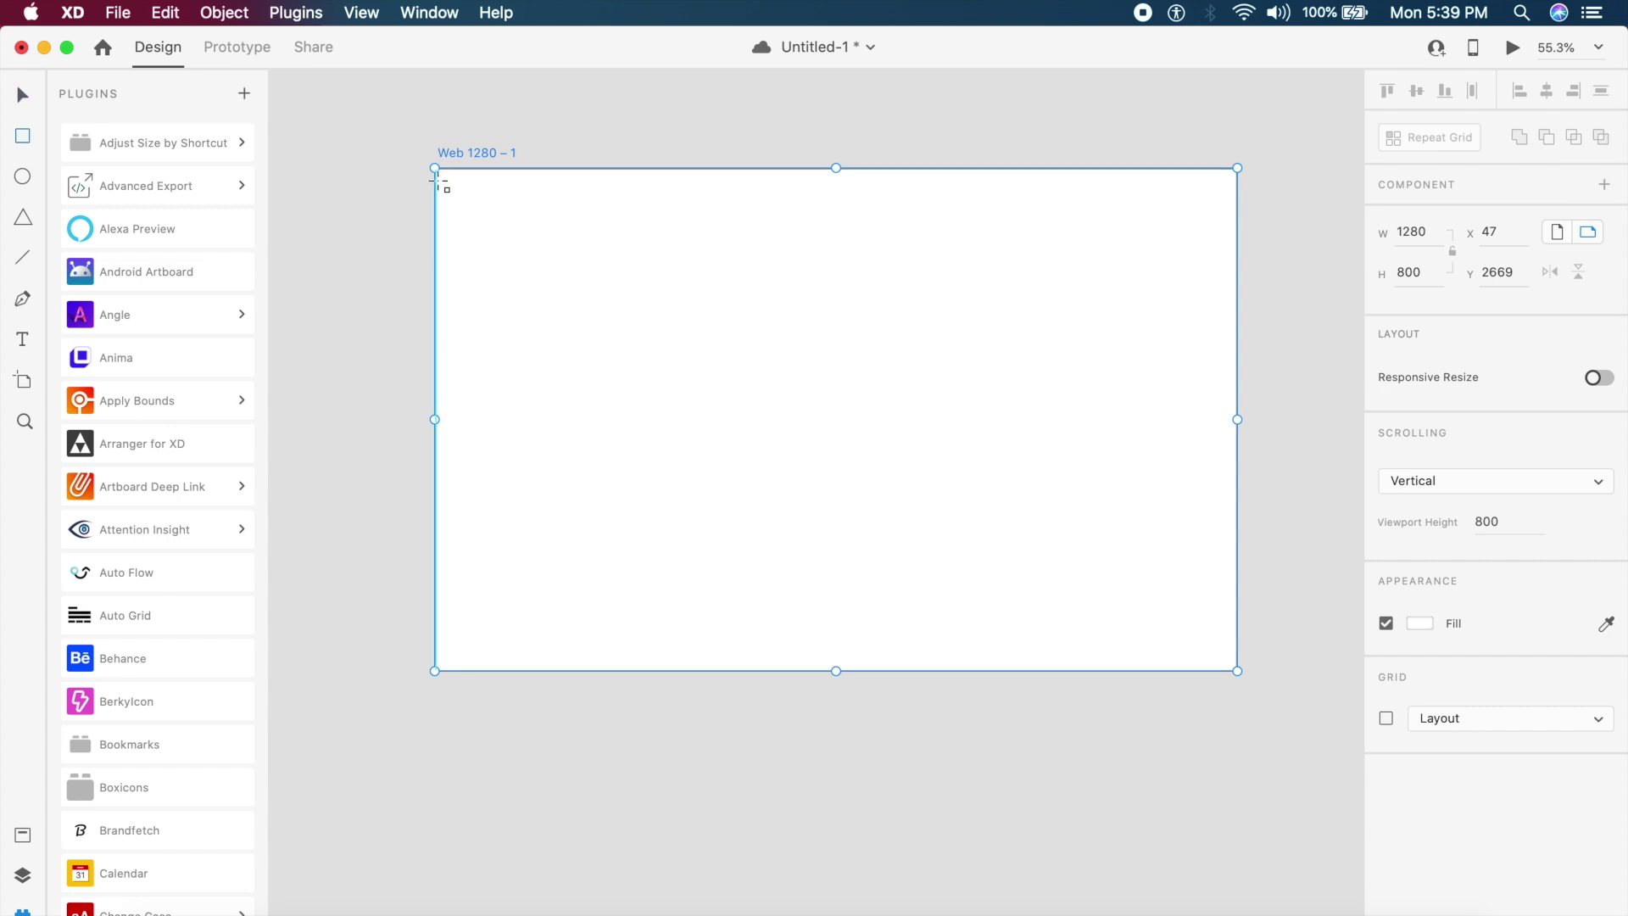
{"action": "left_click_drag", "start_coordinate": [437, 180], "coordinate": [1235, 670]}
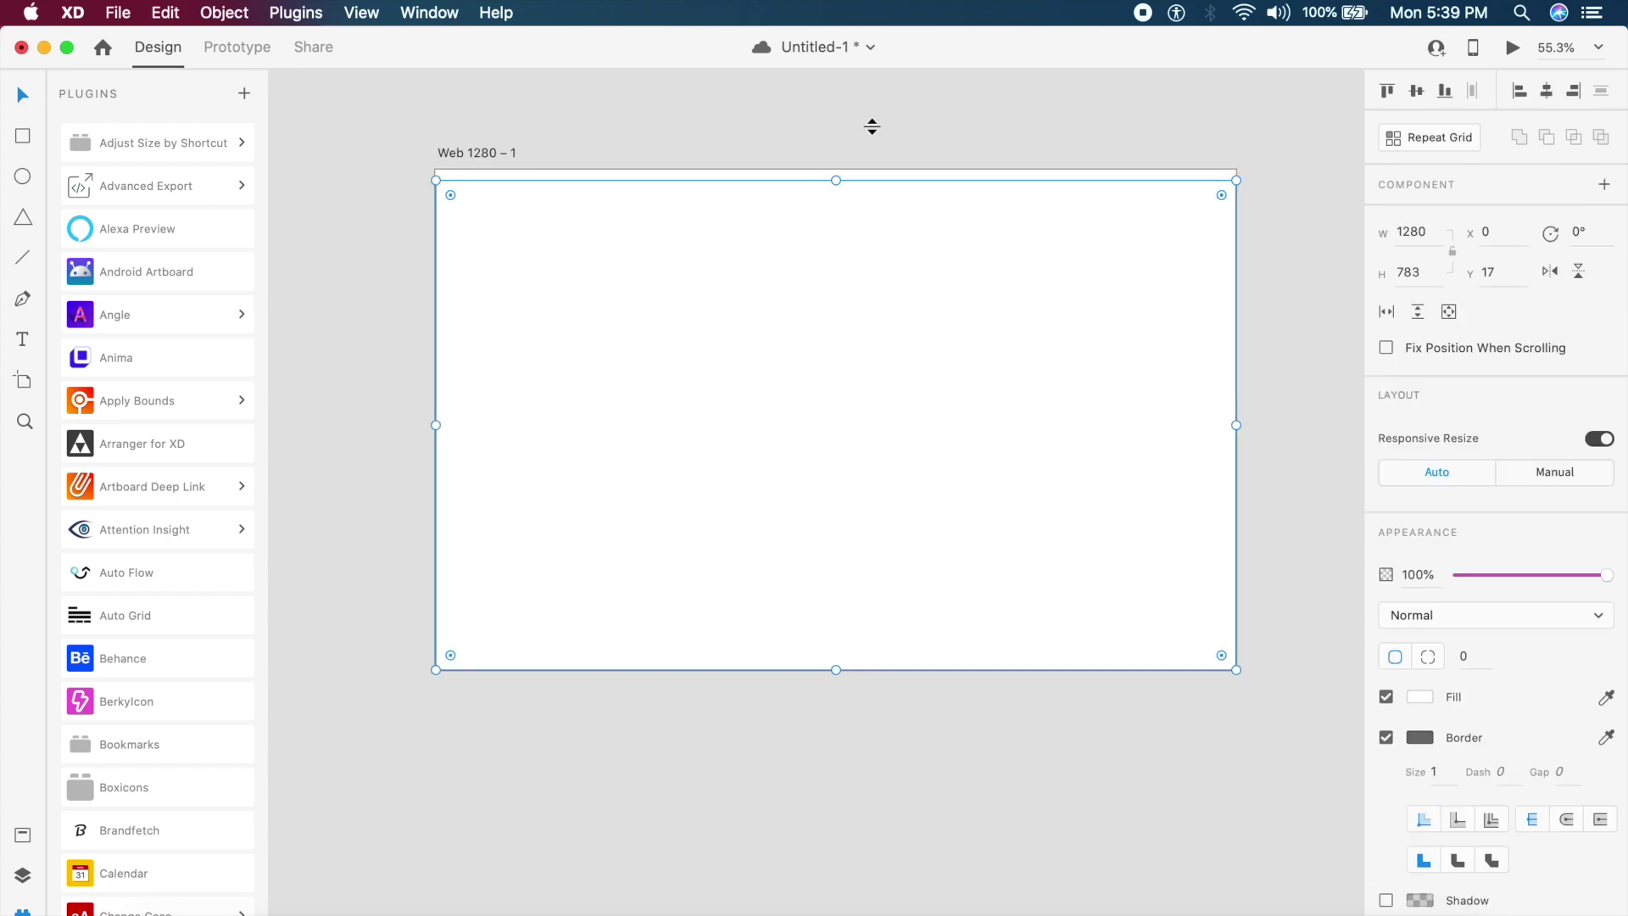
{"action": "left_click", "coordinate": [836, 176]}
{"action": "mouse_move", "coordinate": [836, 176]}
{"action": "left_mouse_down"}
{"action": "mouse_move", "coordinate": [832, 189]}
{"action": "mouse_move", "coordinate": [832, 168]}
{"action": "left_mouse_up"}
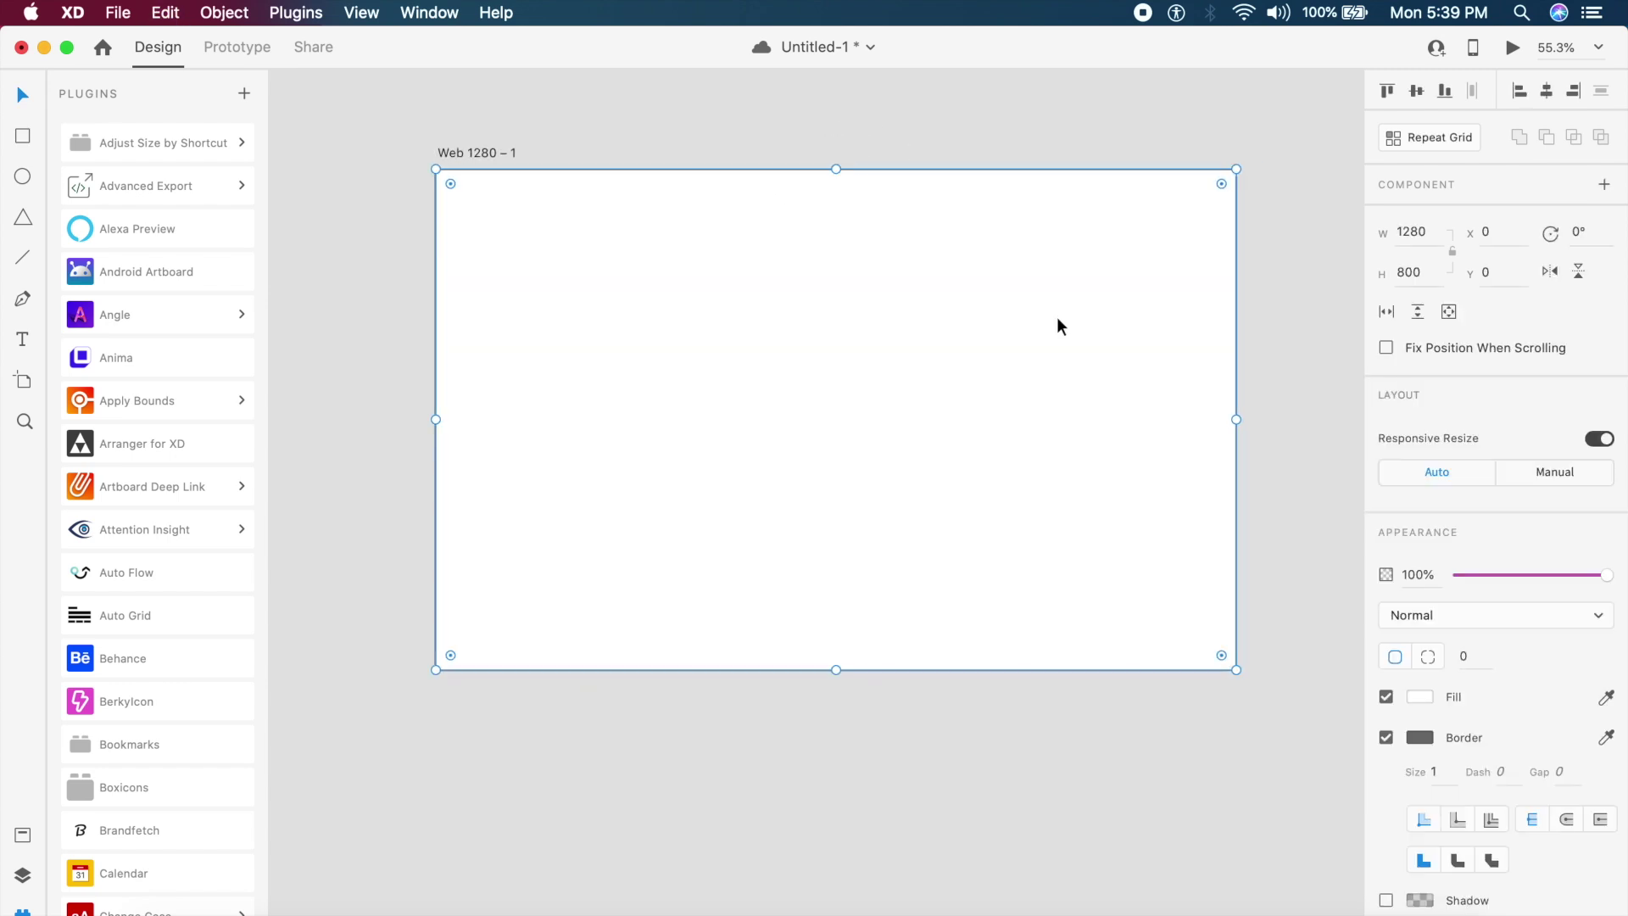
{"action": "left_click", "coordinate": [1385, 736]}
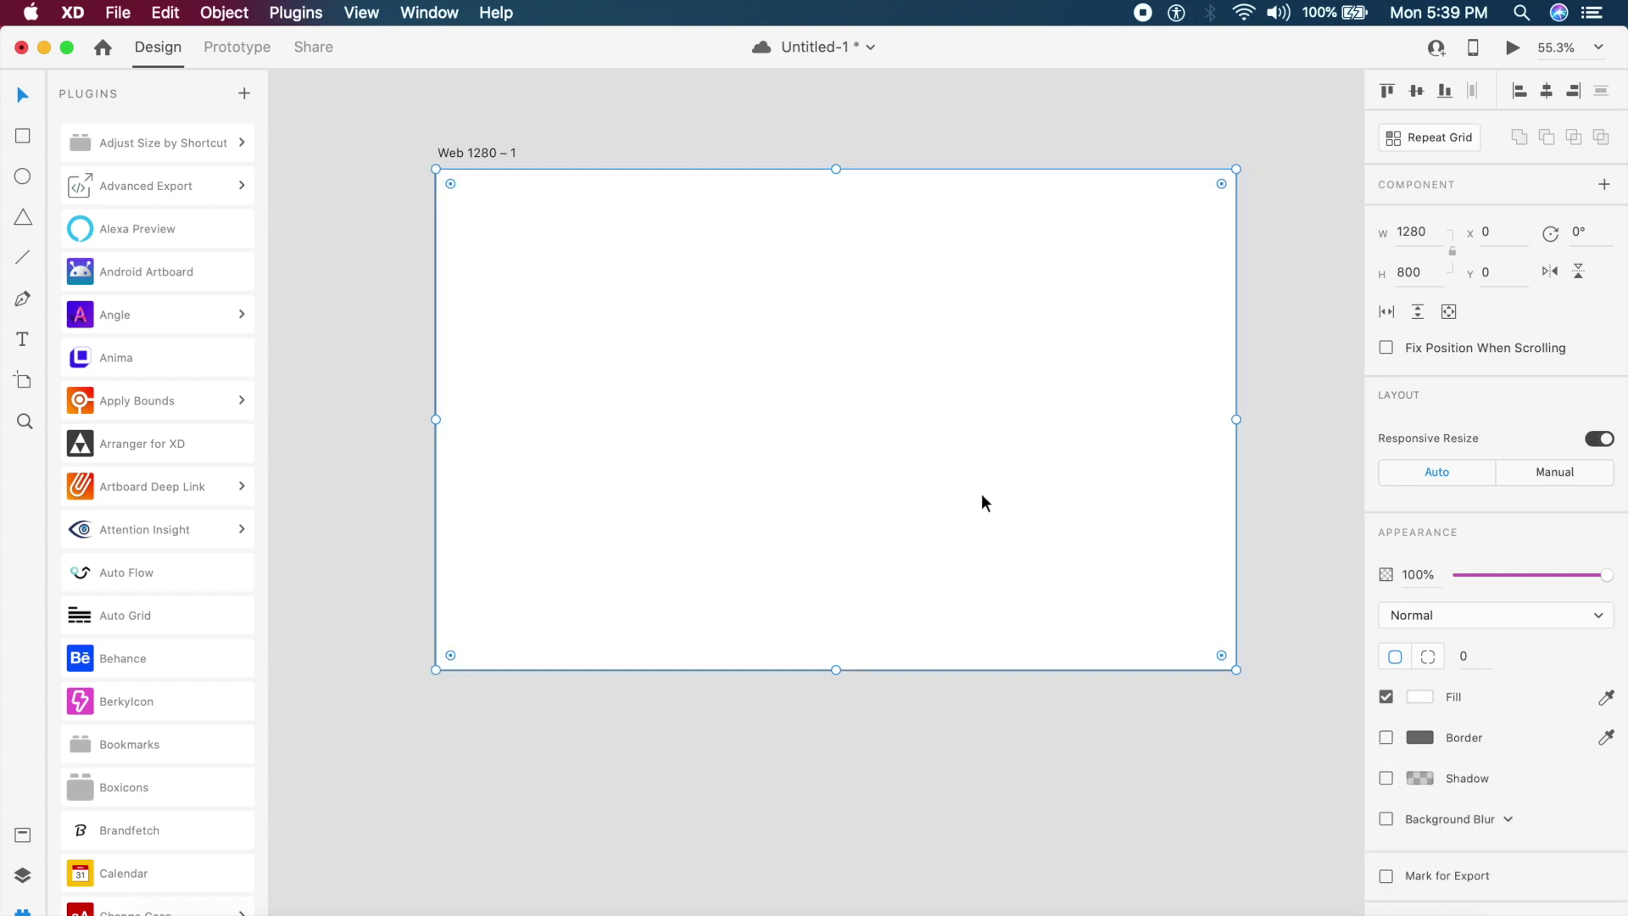
Give the rectangle a large radial gradient fill centred near the artboard top
{"action": "left_click", "coordinate": [1421, 699]}
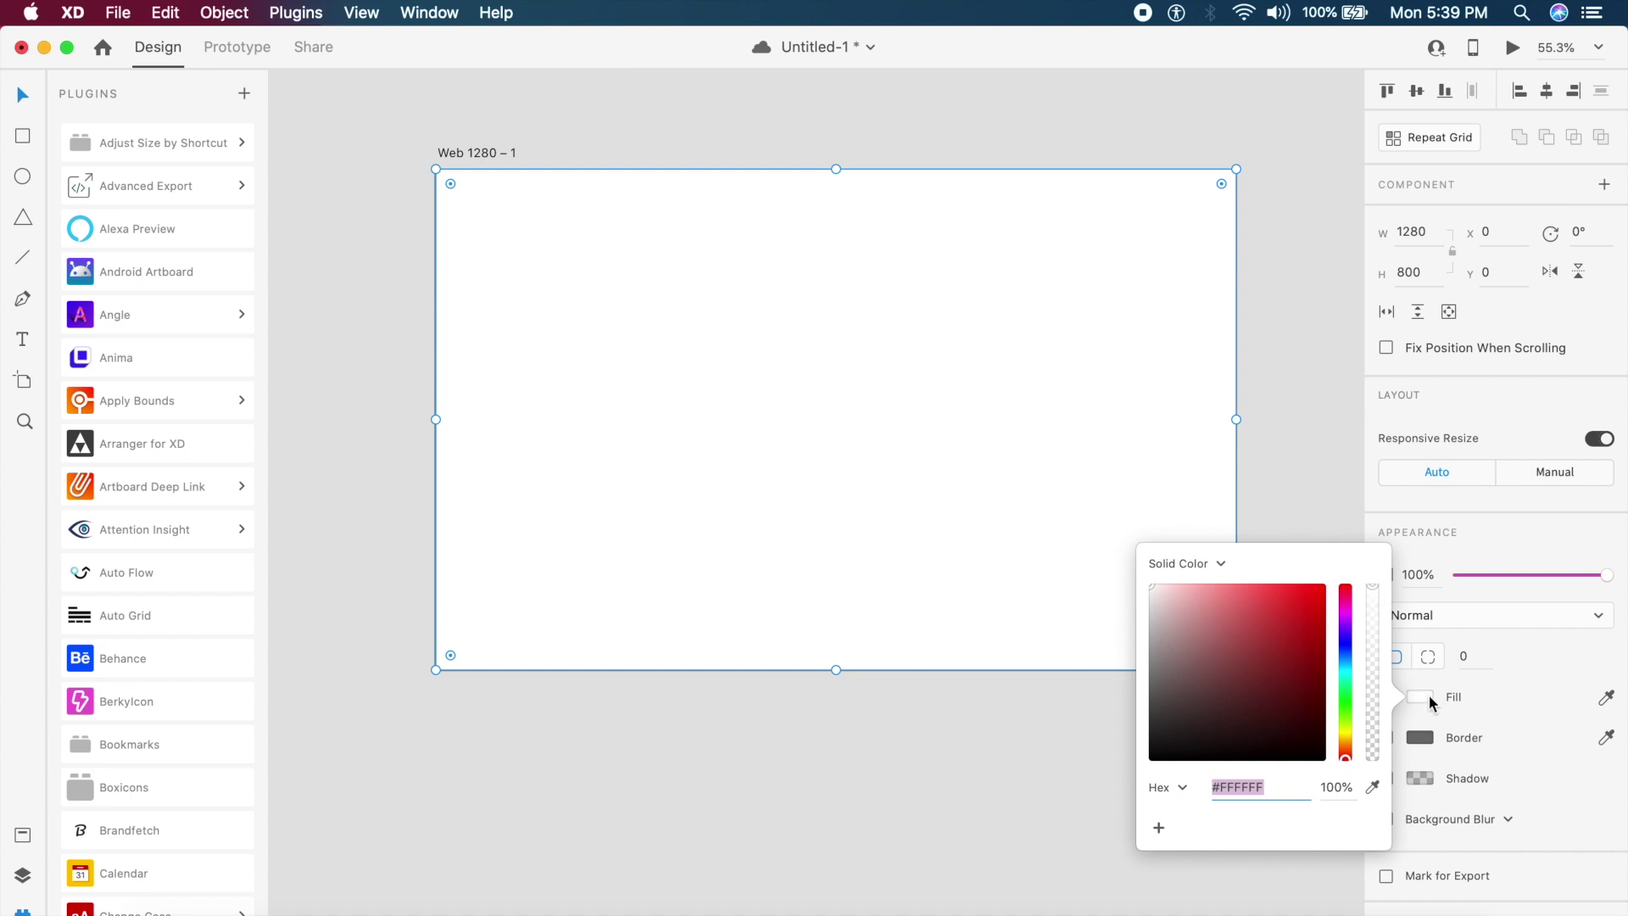
{"action": "left_click", "coordinate": [1221, 564]}
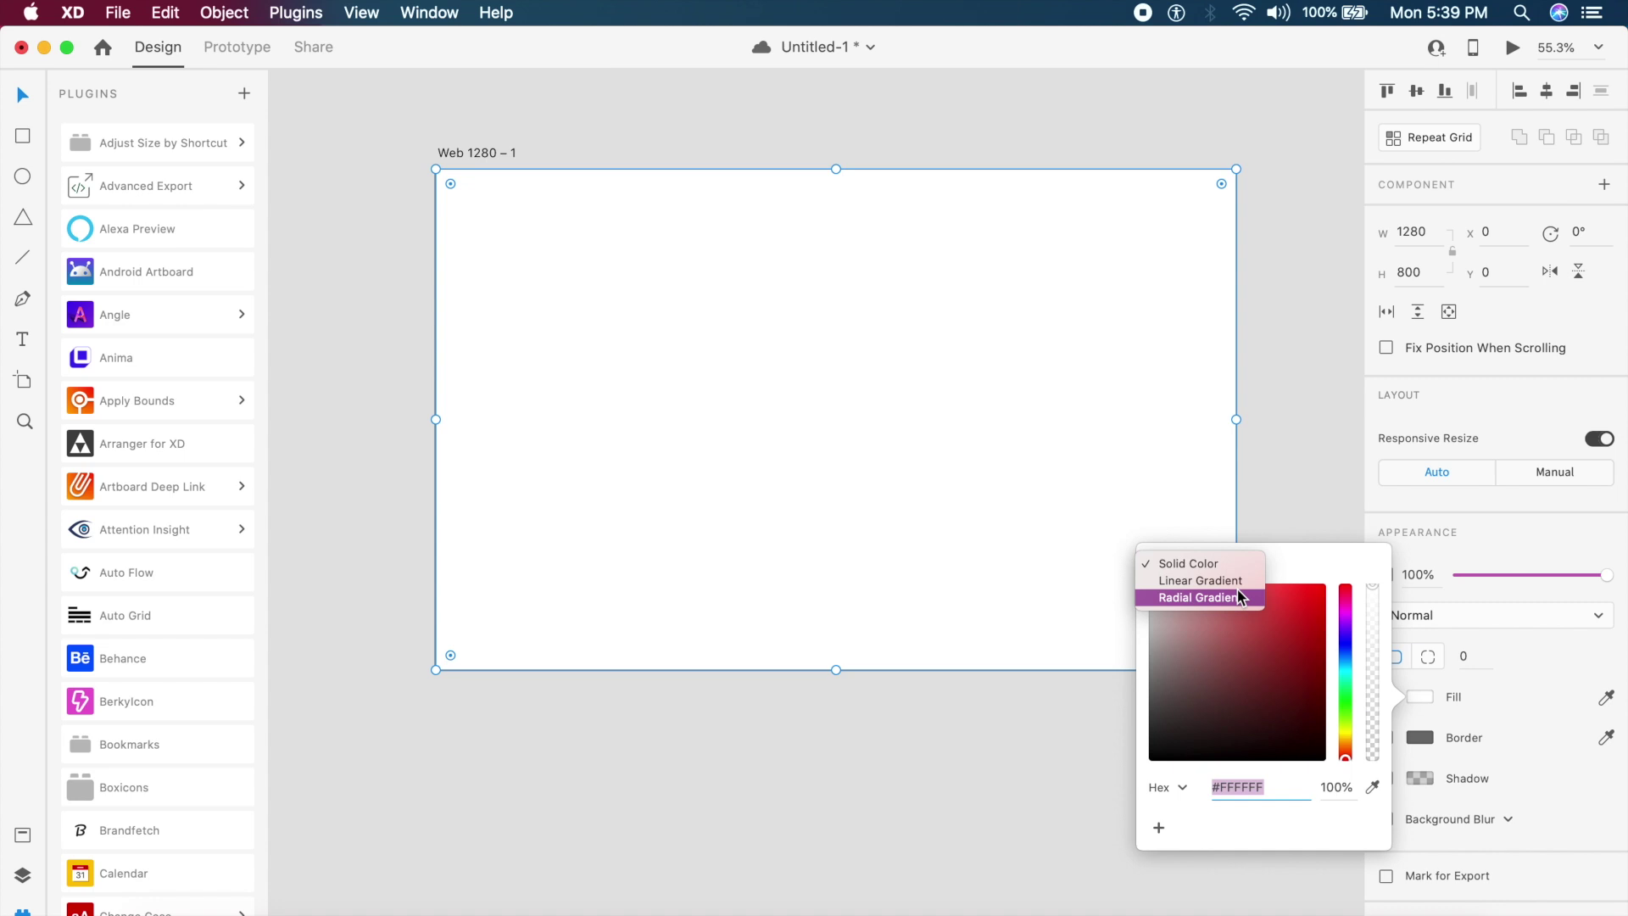
{"action": "left_click", "coordinate": [1236, 597]}
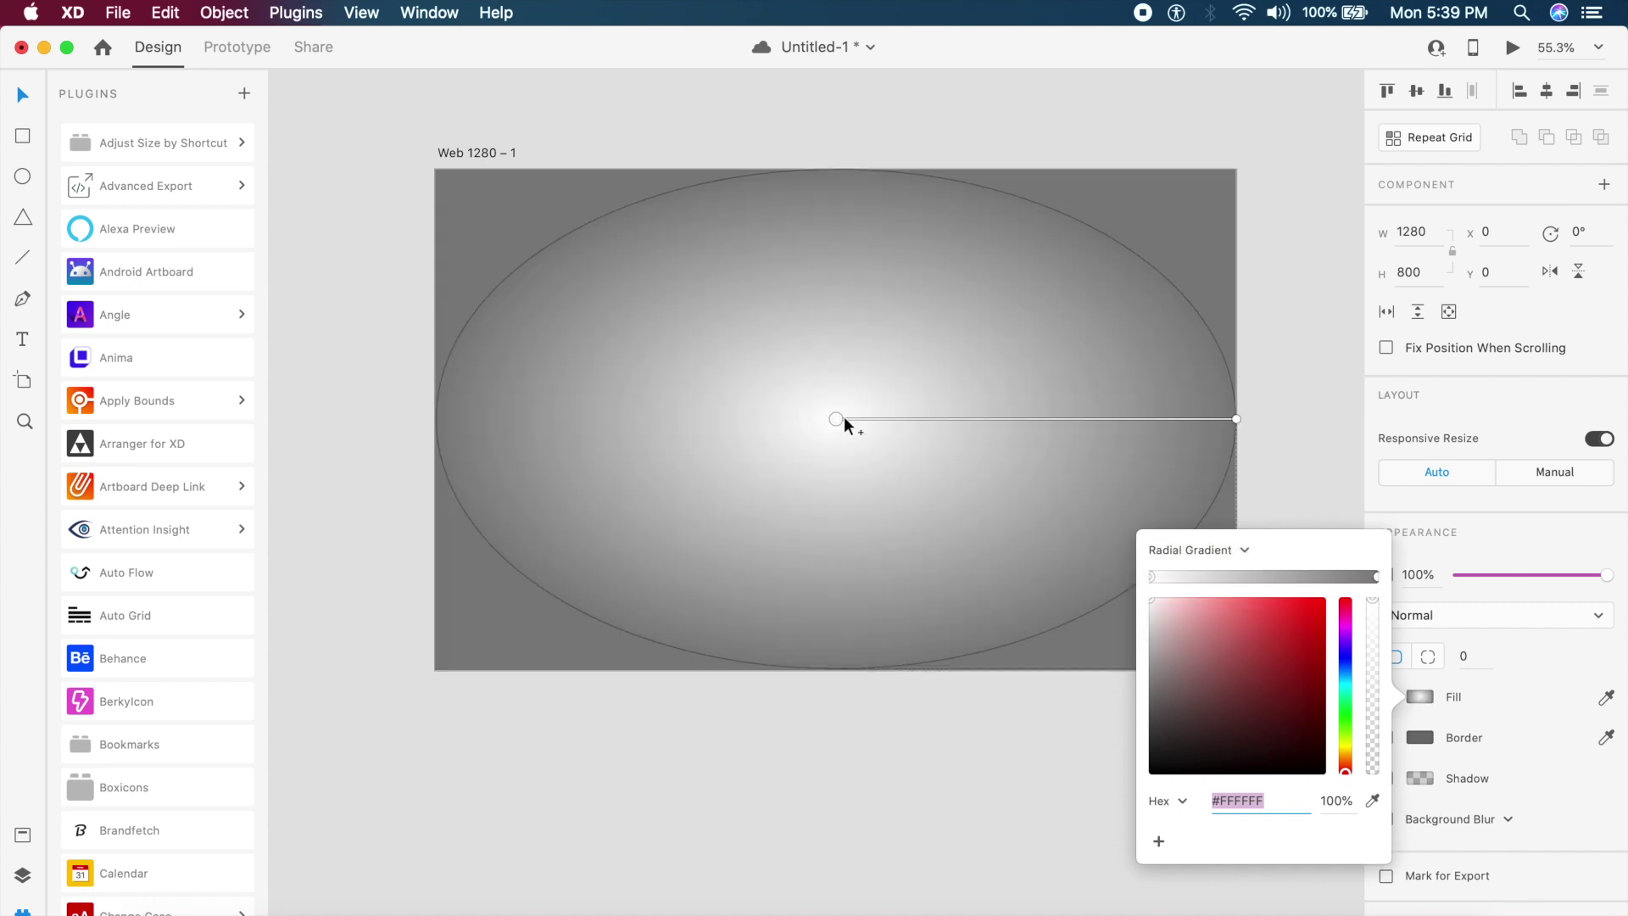
{"action": "left_click_drag", "start_coordinate": [838, 421], "coordinate": [835, 203]}
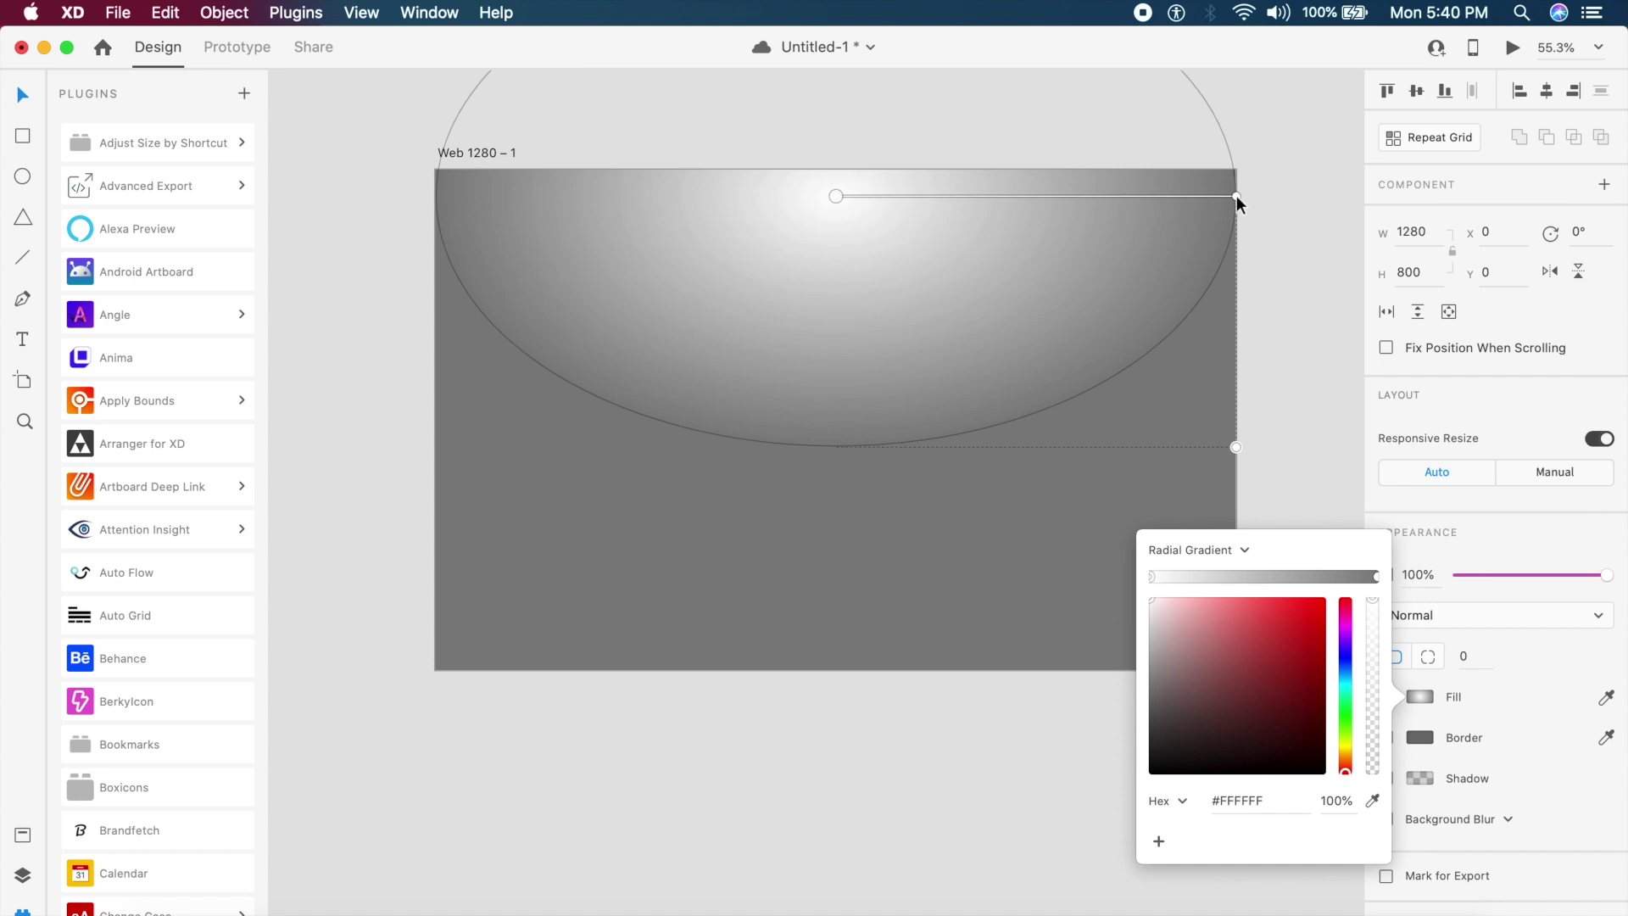
{"action": "left_click_drag", "start_coordinate": [1236, 198], "coordinate": [862, 586]}
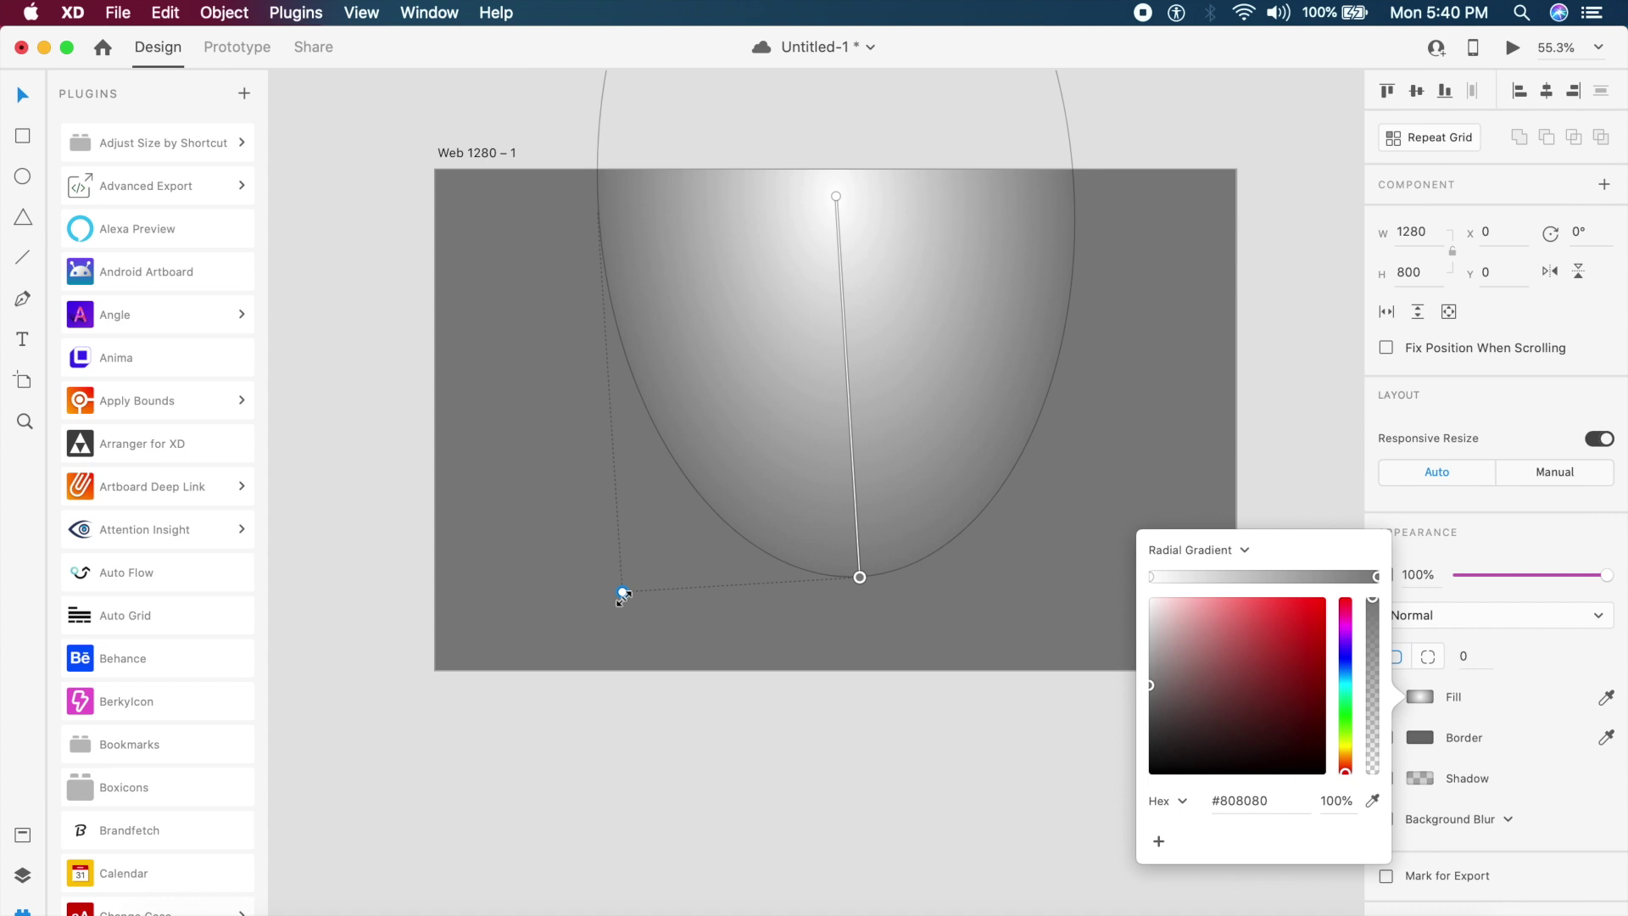
{"action": "left_click_drag", "start_coordinate": [622, 592], "coordinate": [355, 653]}
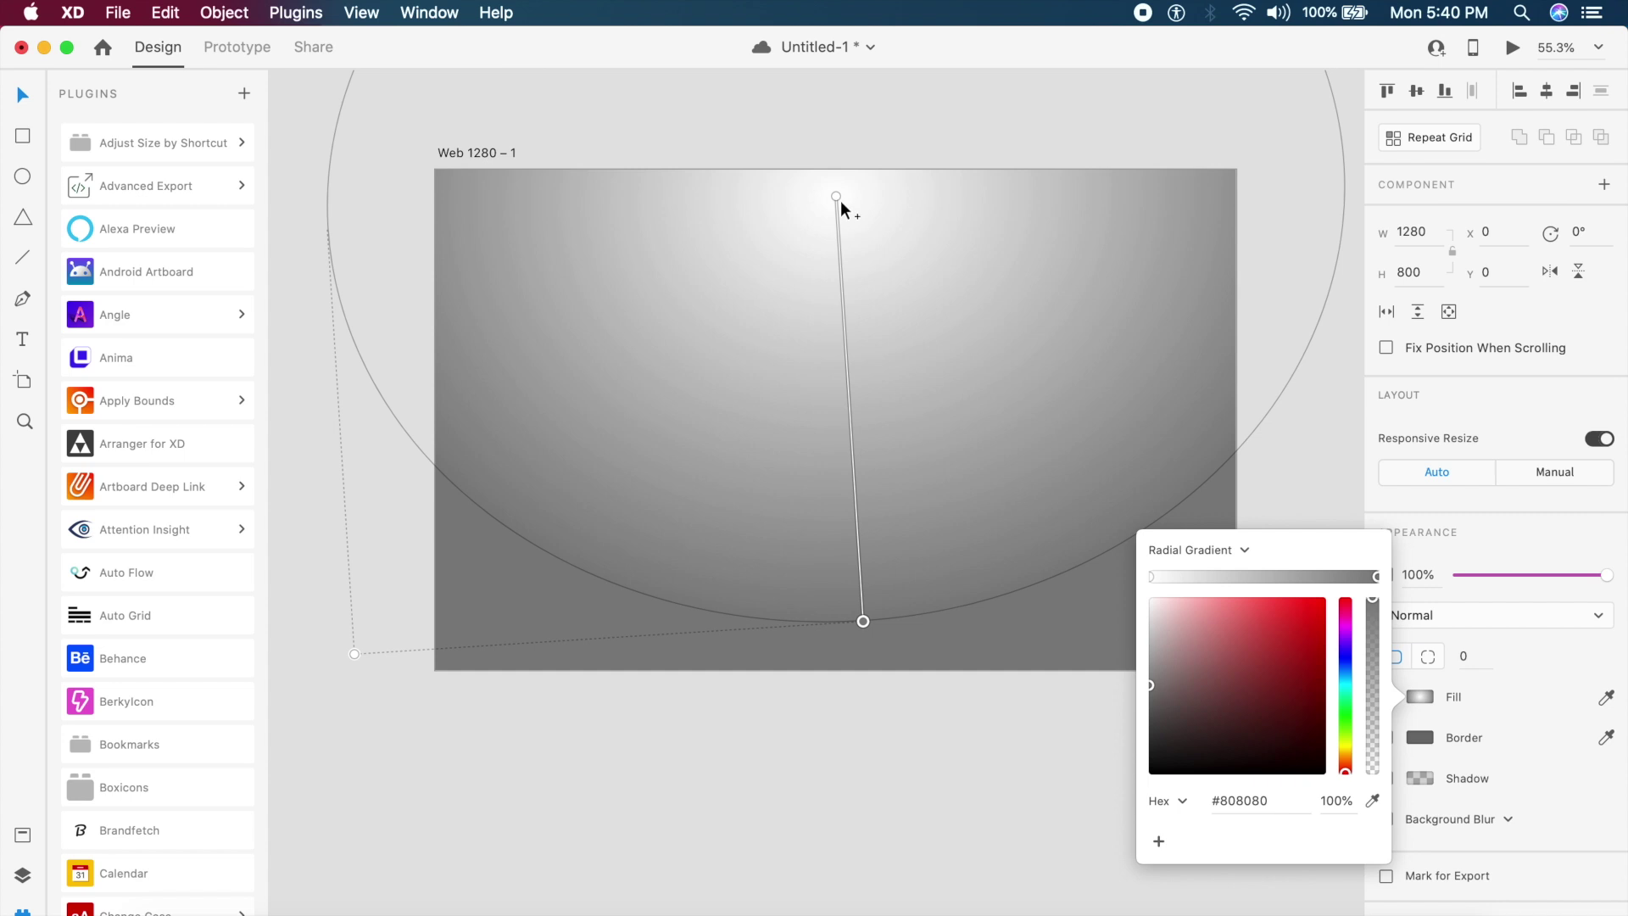
{"action": "left_click_drag", "start_coordinate": [837, 199], "coordinate": [835, 112]}
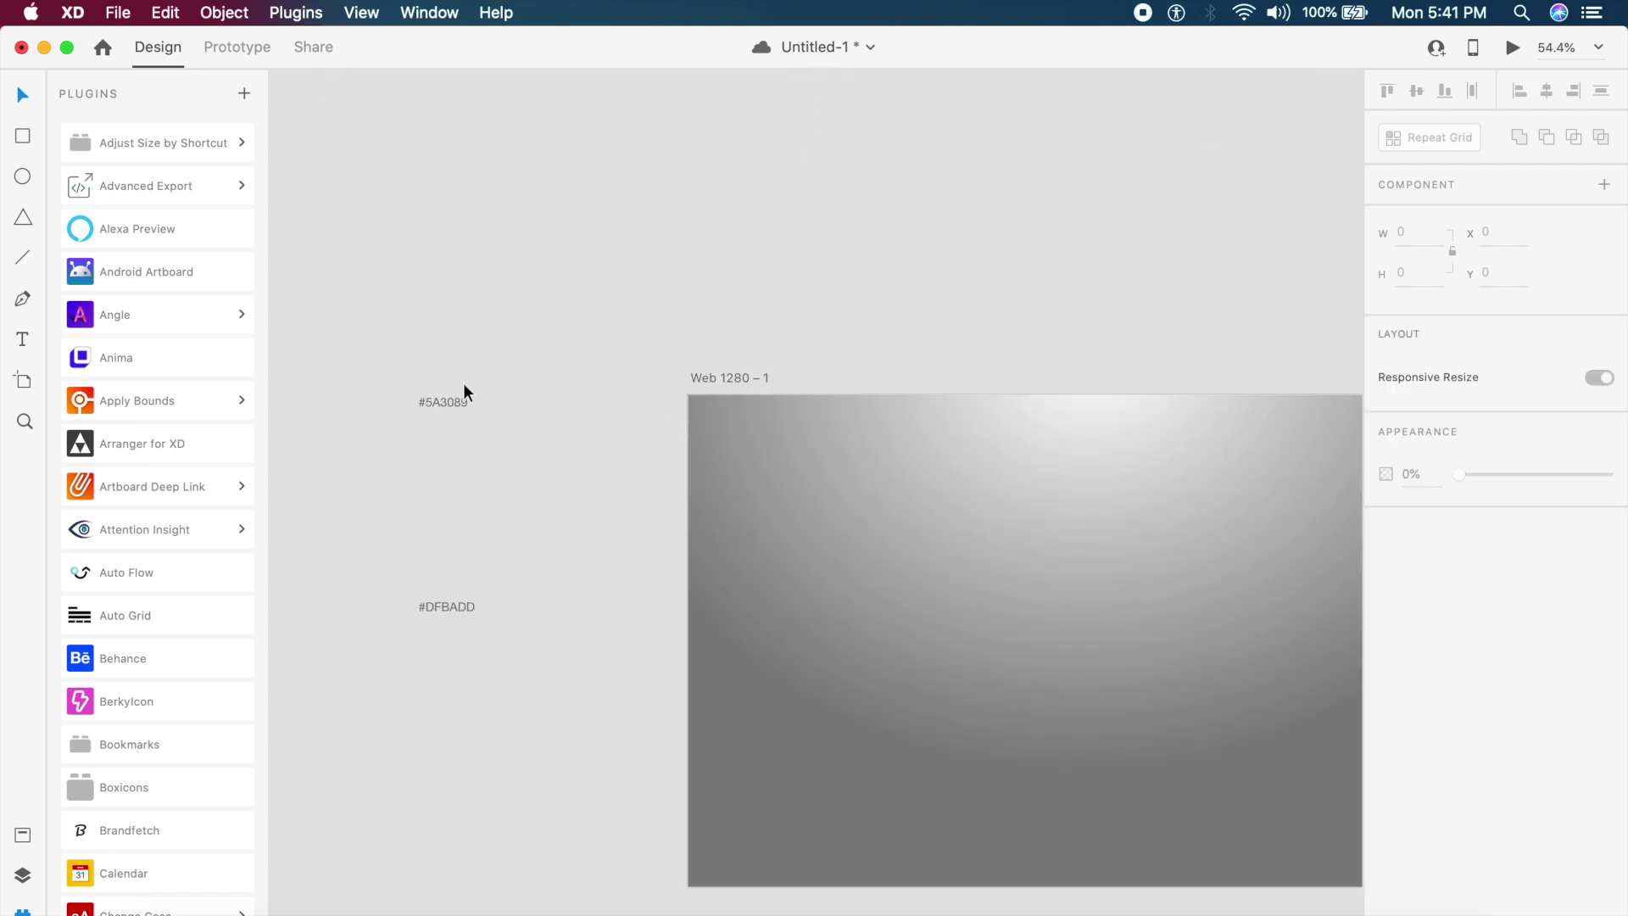
{"action": "left_click", "coordinate": [456, 409]}
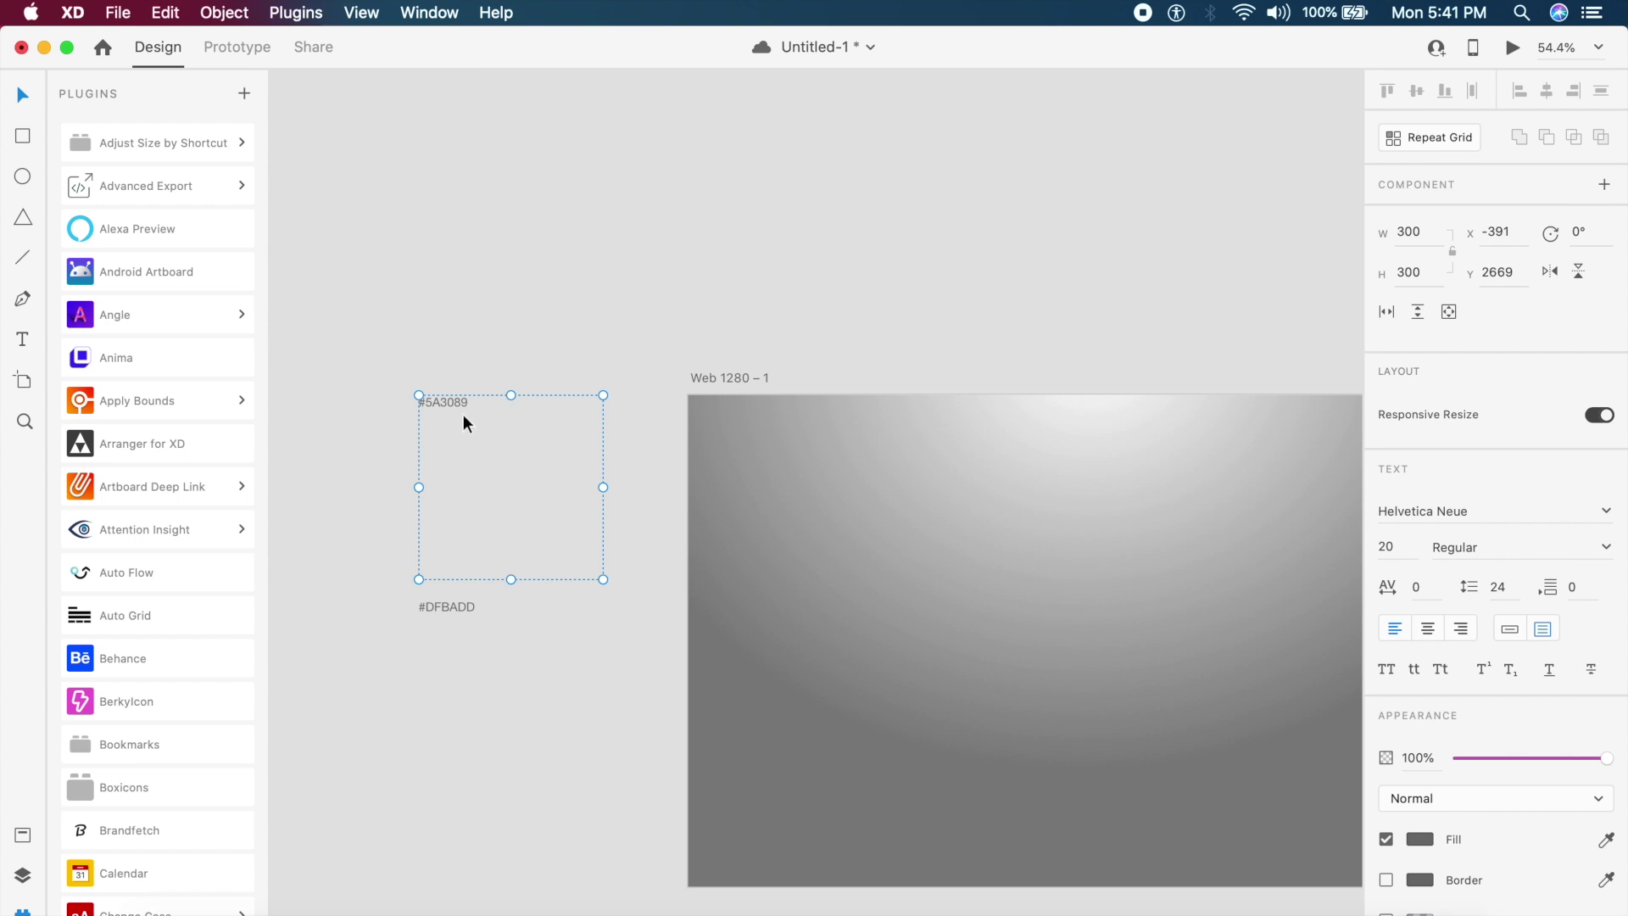
Set the gradient's outer stop to purple #5A3089 and stretch it to the artboard bottom
{"action": "left_click", "coordinate": [438, 642]}
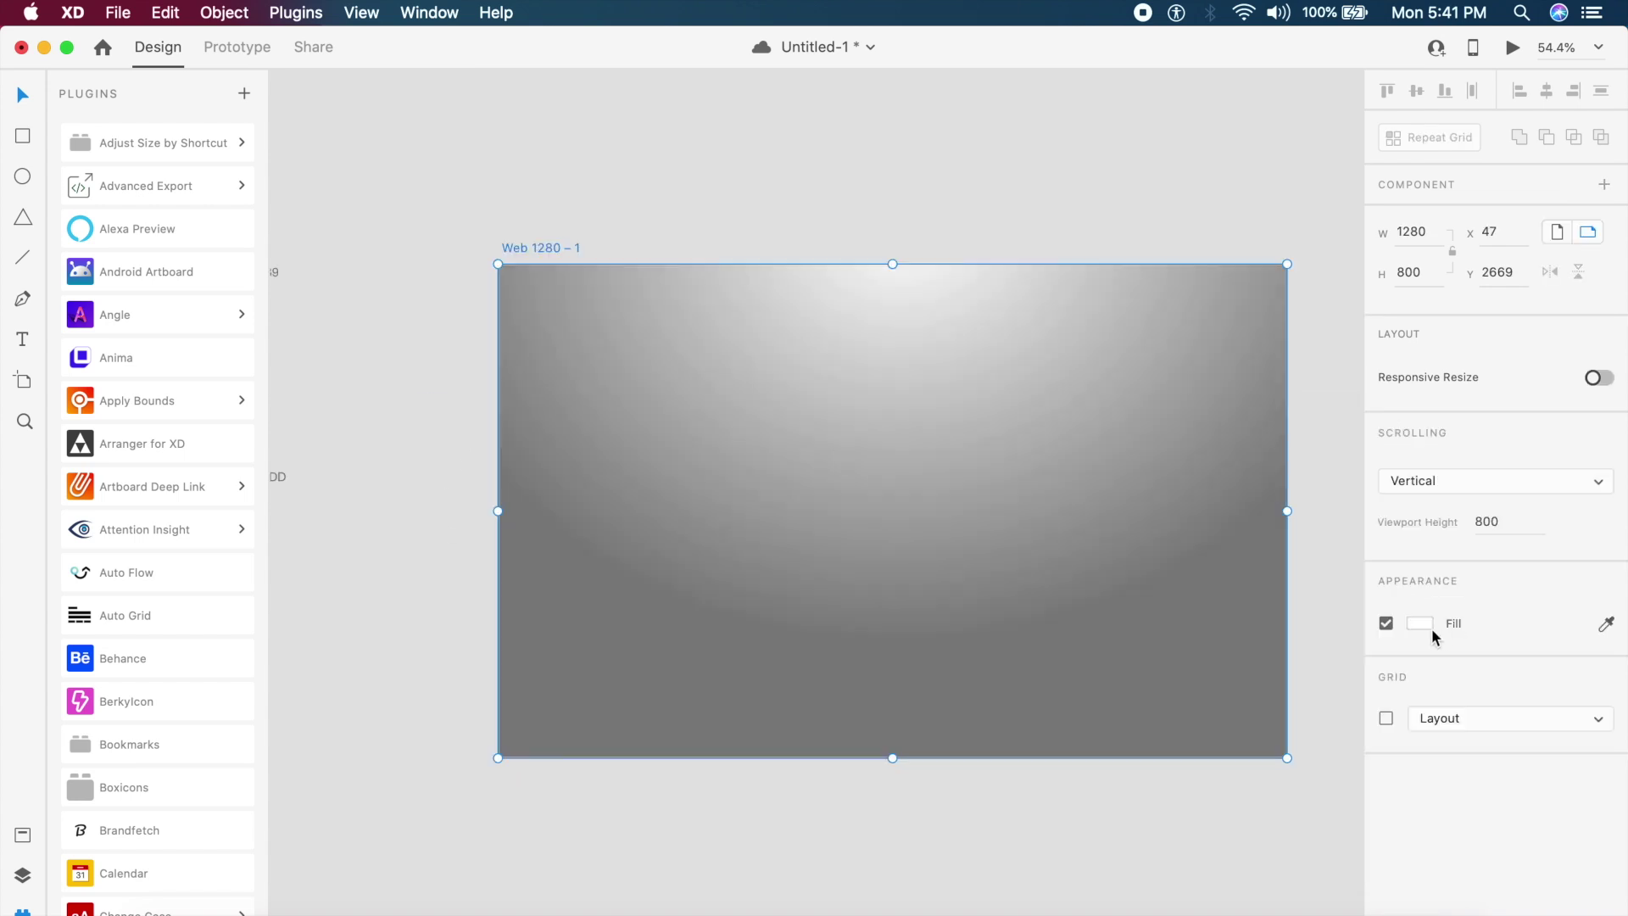
{"action": "left_click", "coordinate": [983, 372]}
{"action": "left_click", "coordinate": [1420, 593]}
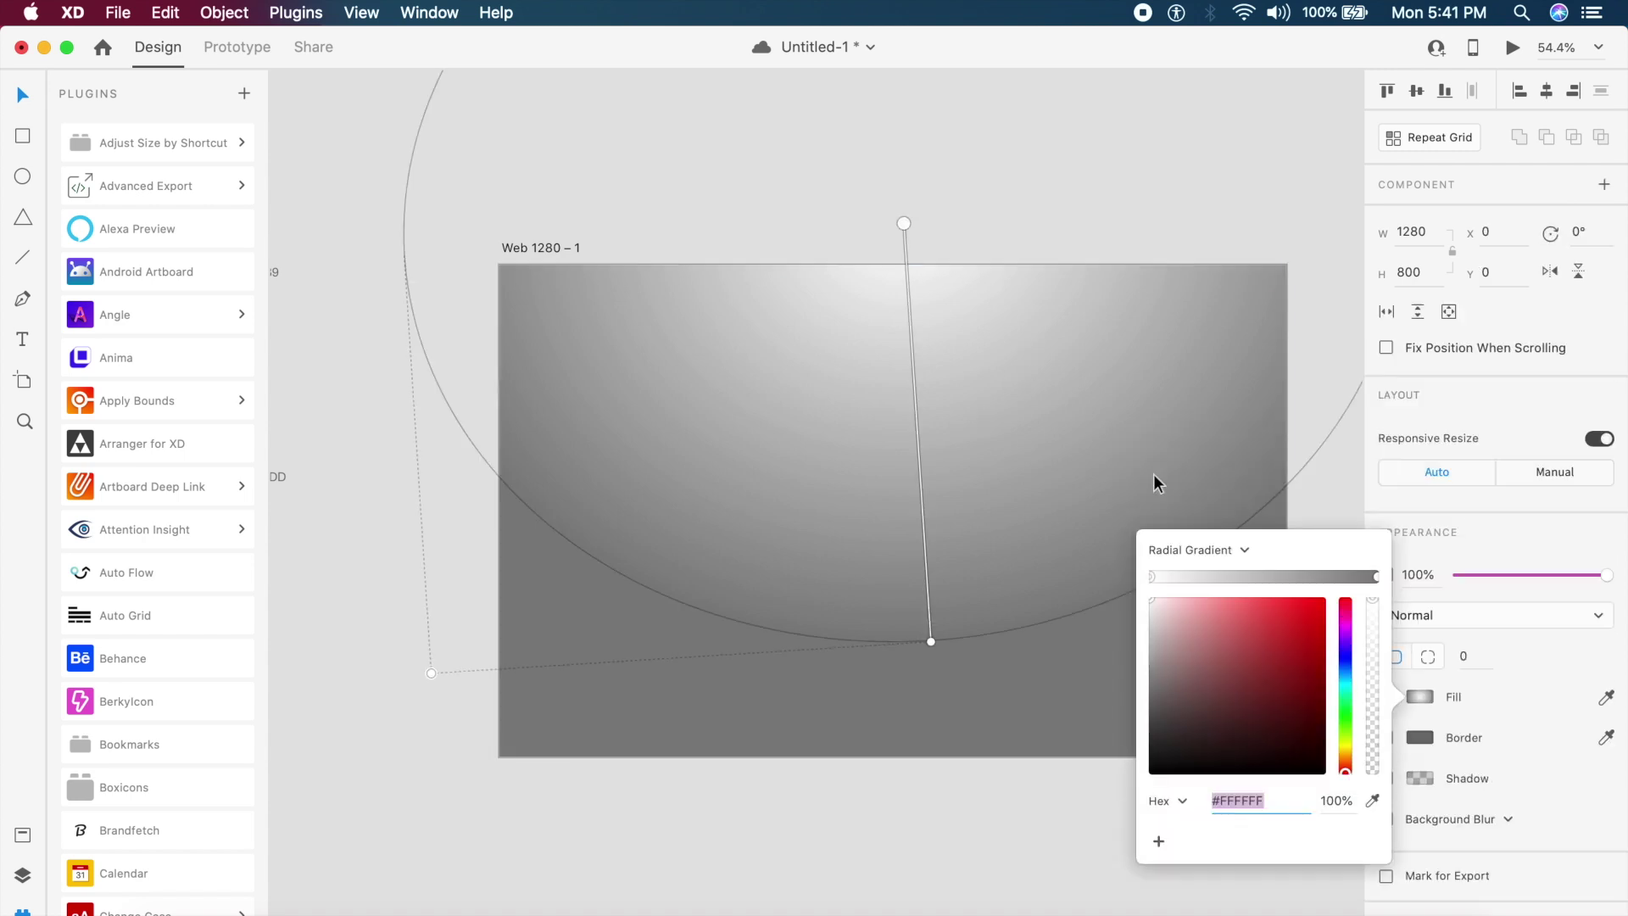
{"action": "left_click", "coordinate": [1376, 577]}
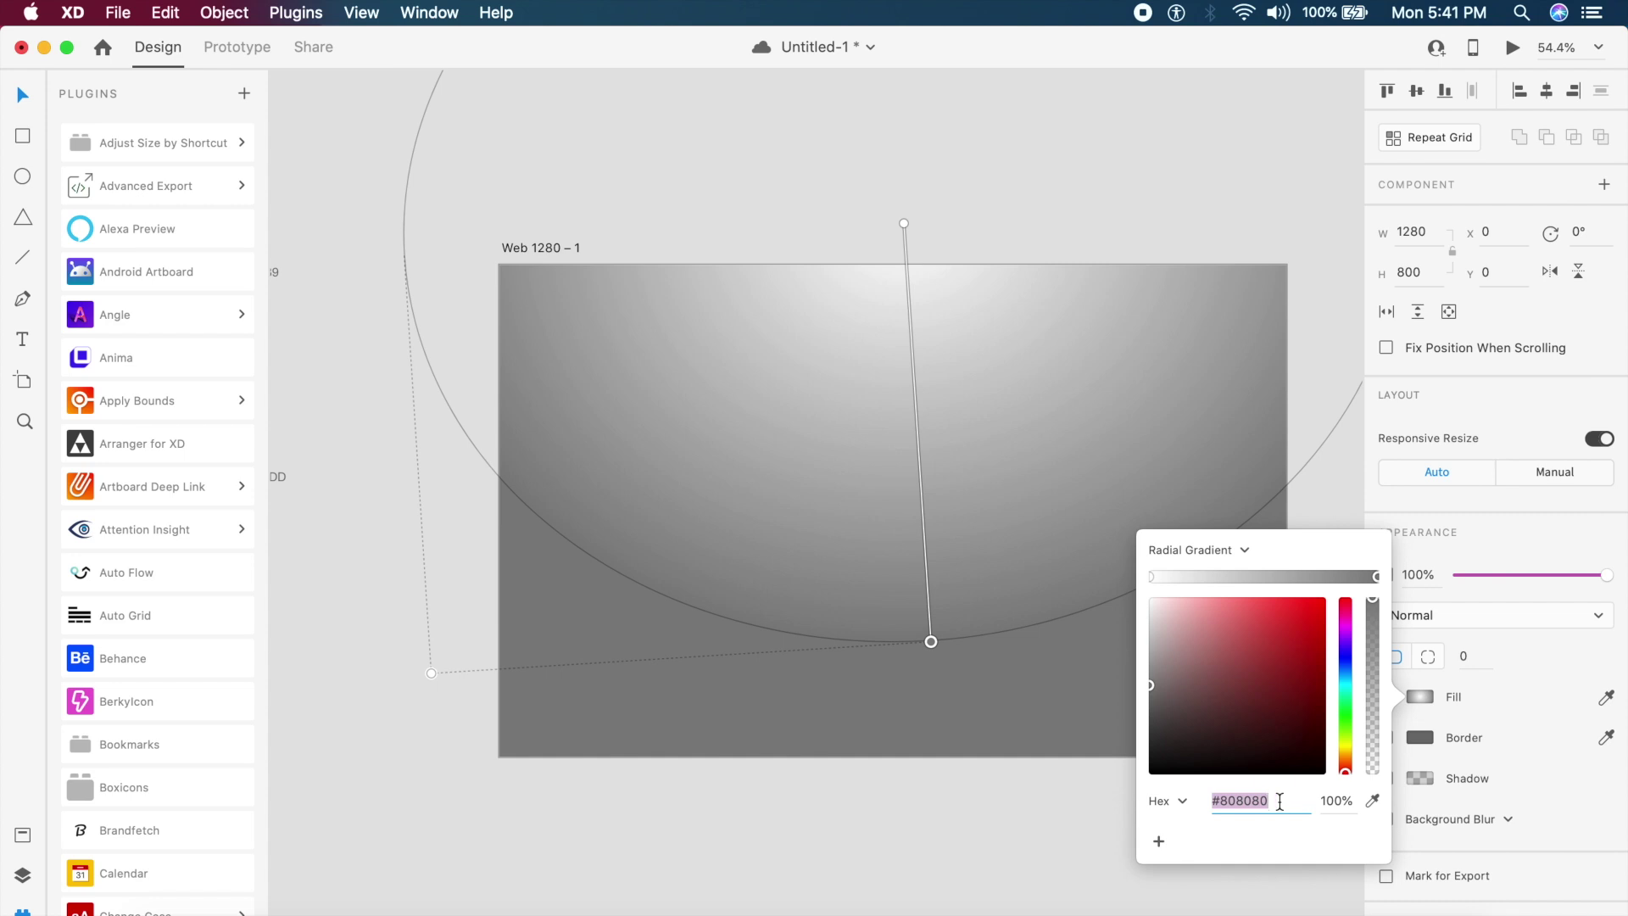
{"action": "type", "text": "#5A3089"}
{"action": "key", "text": "Return"}
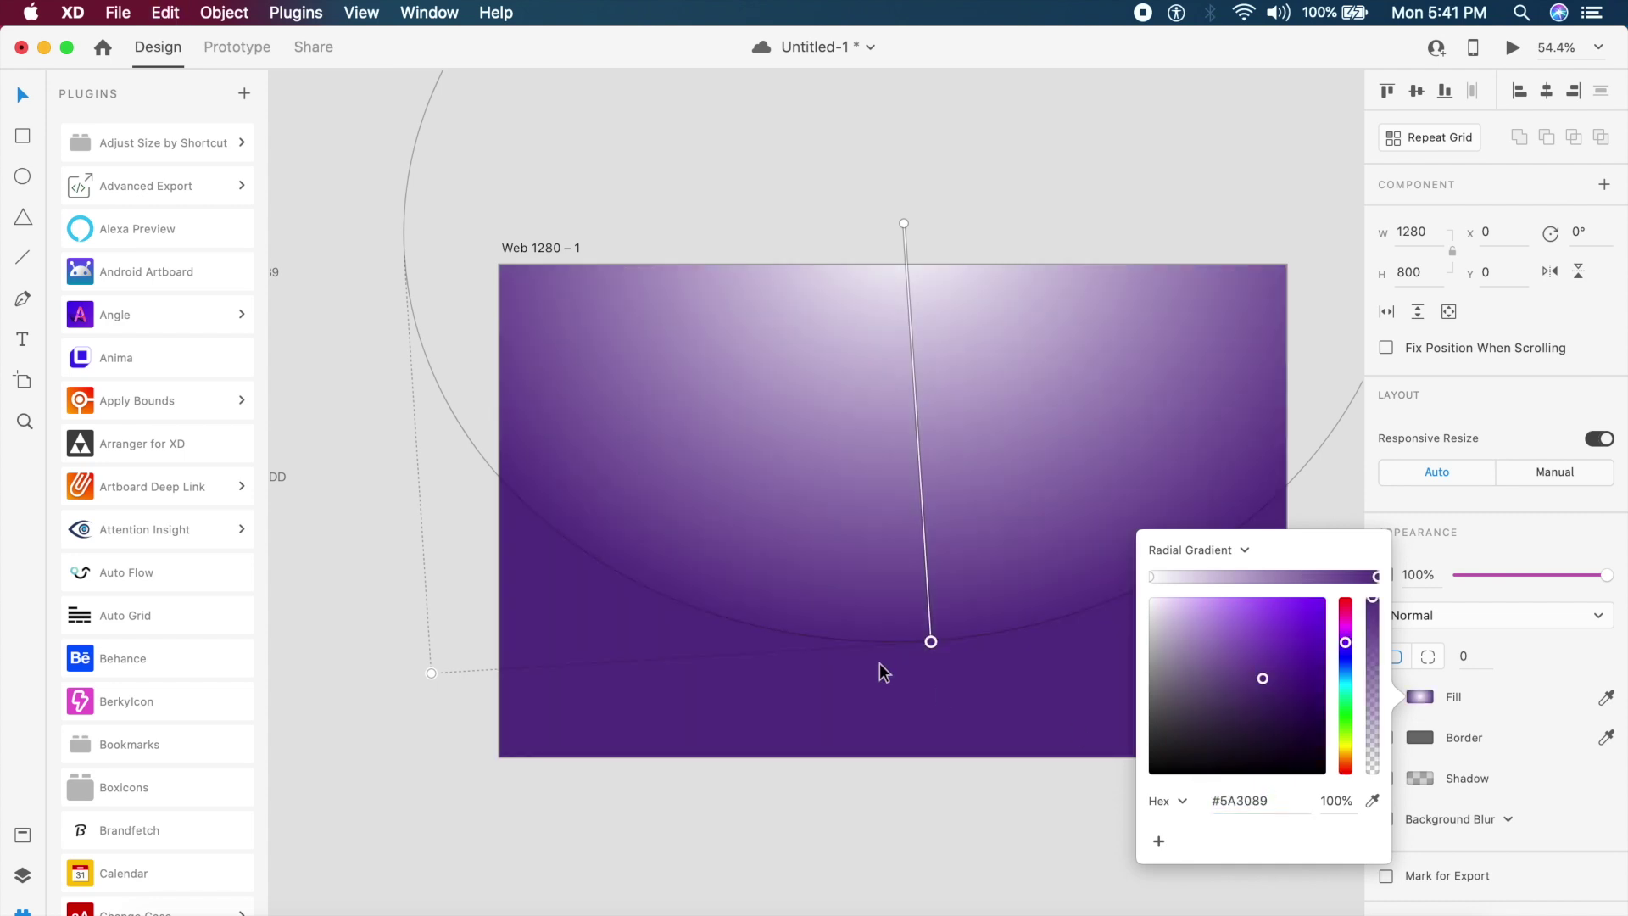
{"action": "scroll", "coordinate": [881, 672], "scroll_direction": "left", "scroll_amount": 3}
{"action": "scroll", "coordinate": [881, 672], "scroll_direction": "up", "scroll_amount": 1}
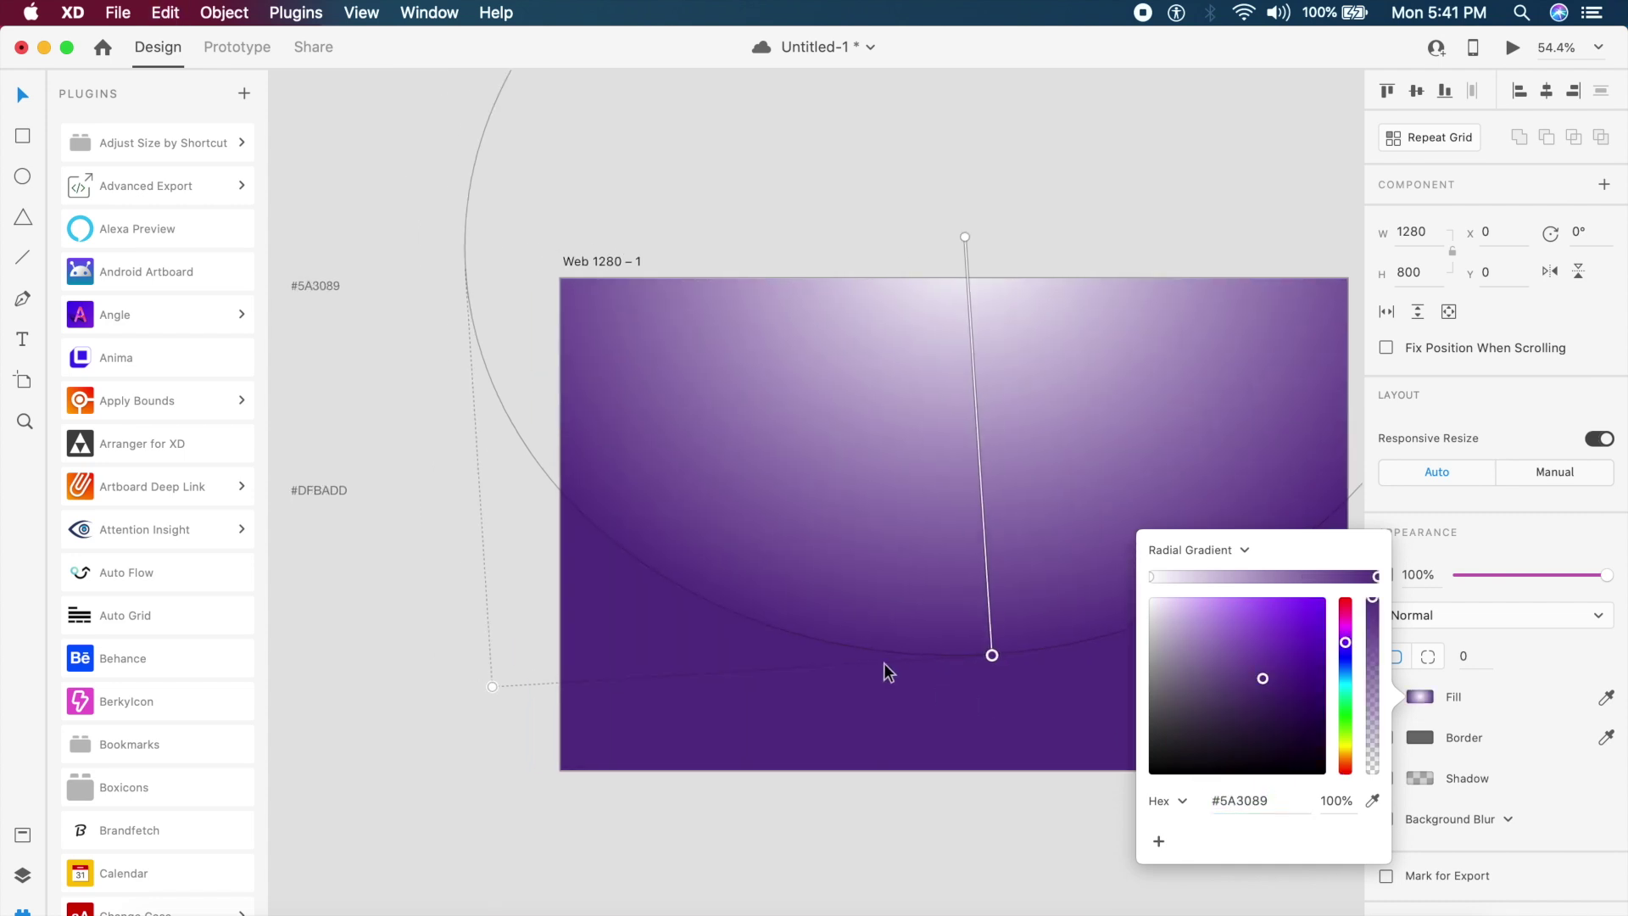
{"action": "left_click_drag", "start_coordinate": [992, 655], "coordinate": [1018, 770]}
{"action": "scroll", "coordinate": [437, 396], "scroll_direction": "left", "scroll_amount": 5}
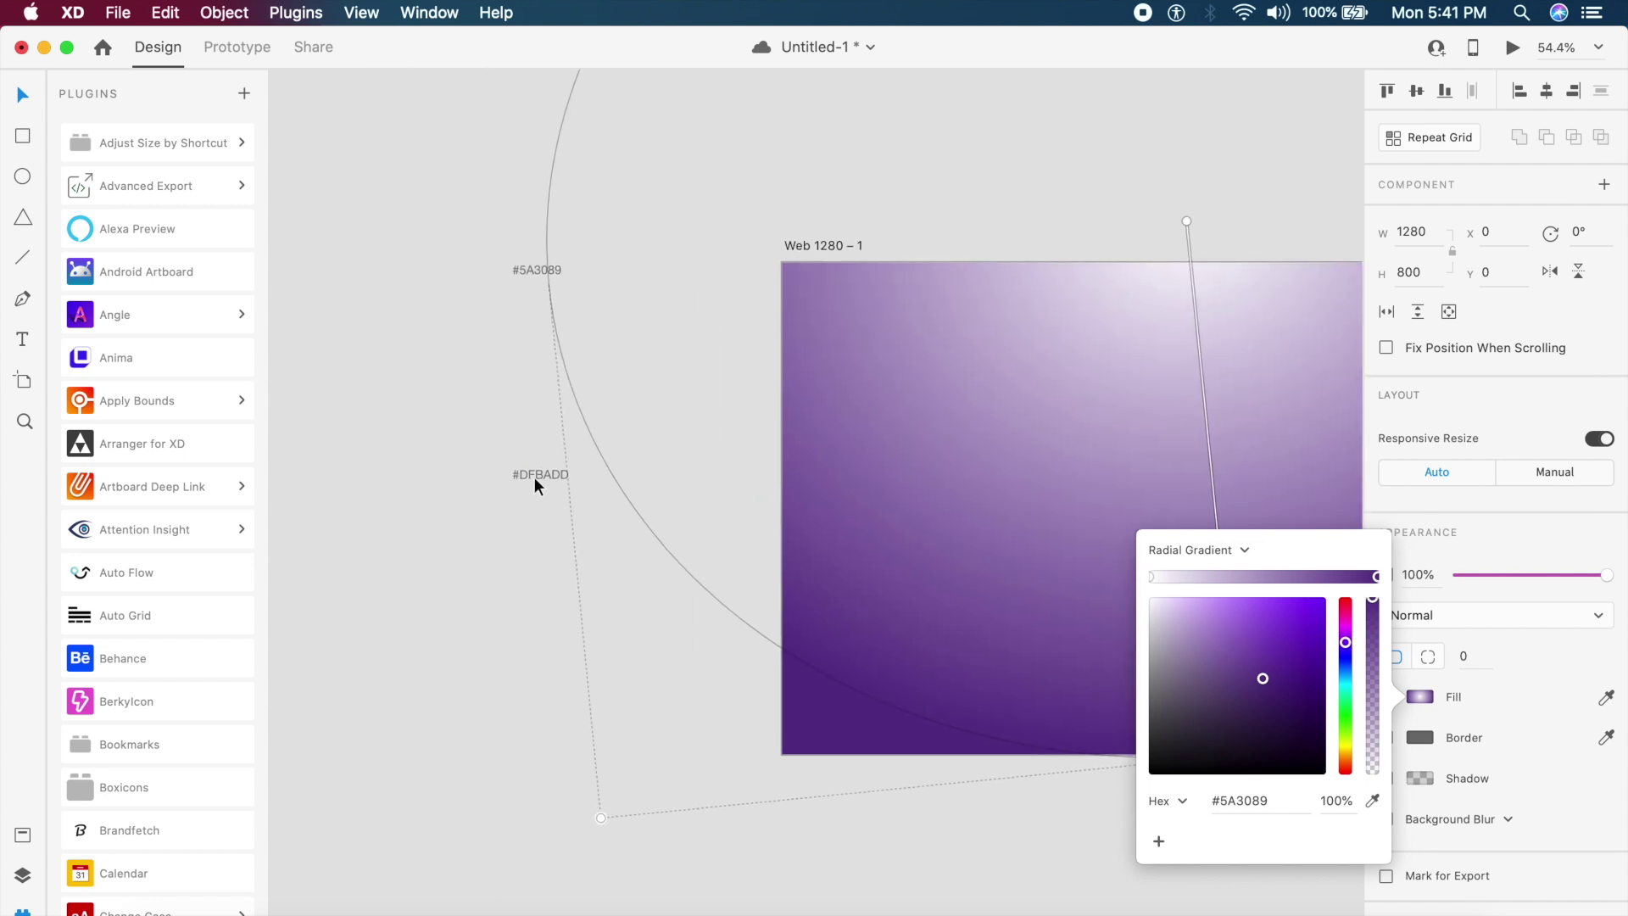
Set the gradient's centre stop to pale pink #DFBADD
{"action": "double_click", "coordinate": [536, 477]}
{"action": "key", "text": "super+c"}
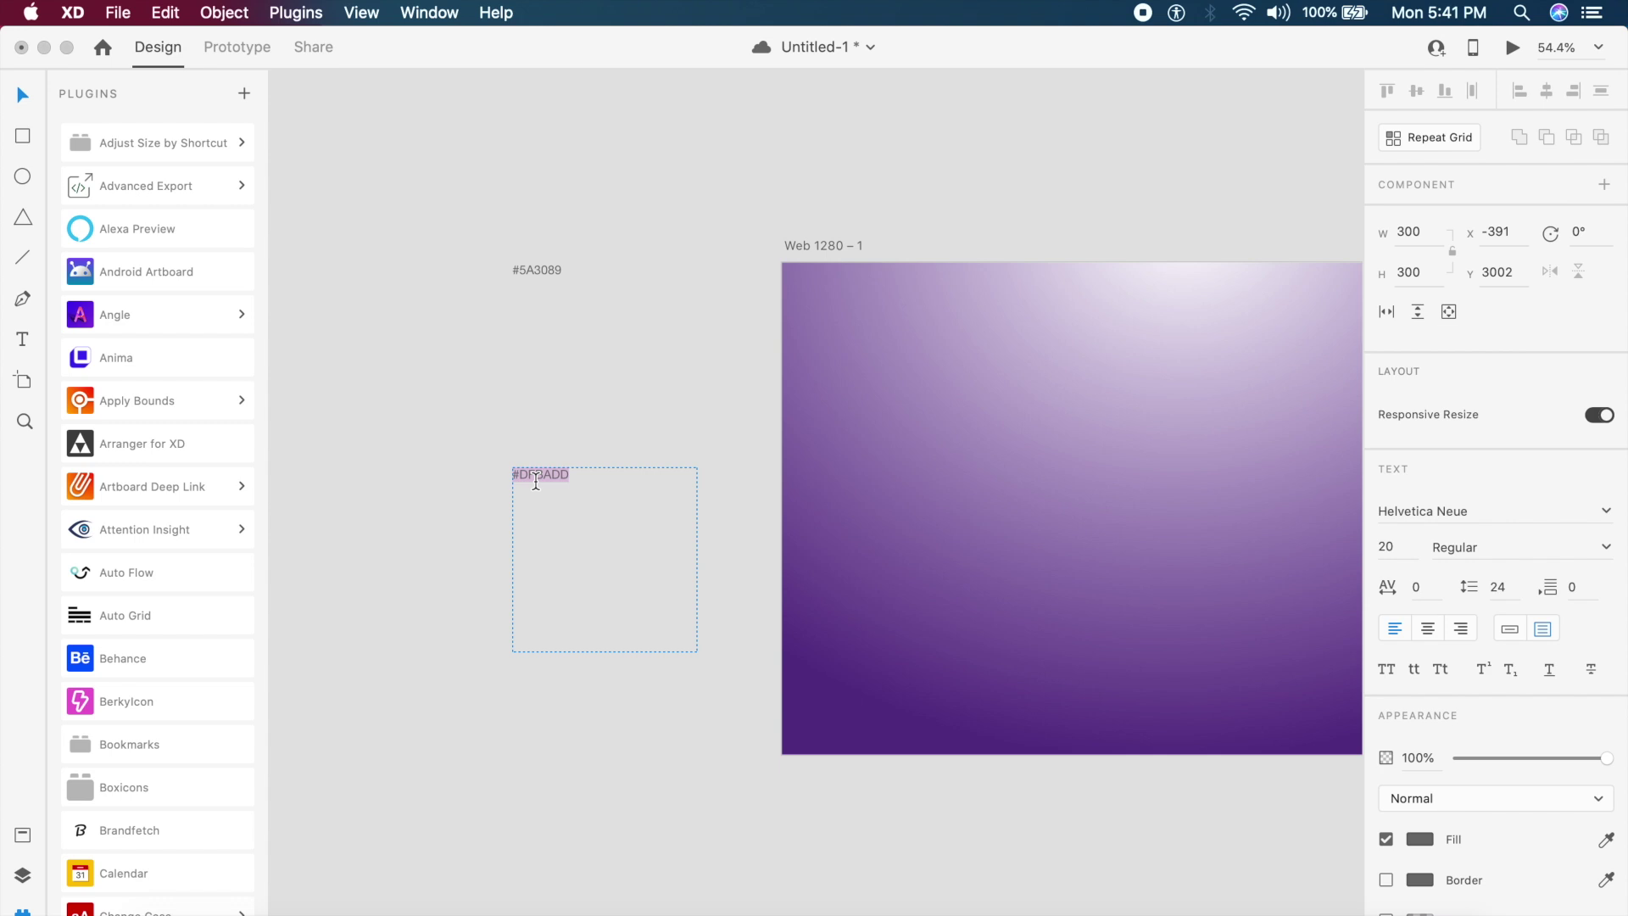
{"action": "key", "text": "Escape"}
{"action": "left_click", "coordinate": [1206, 370]}
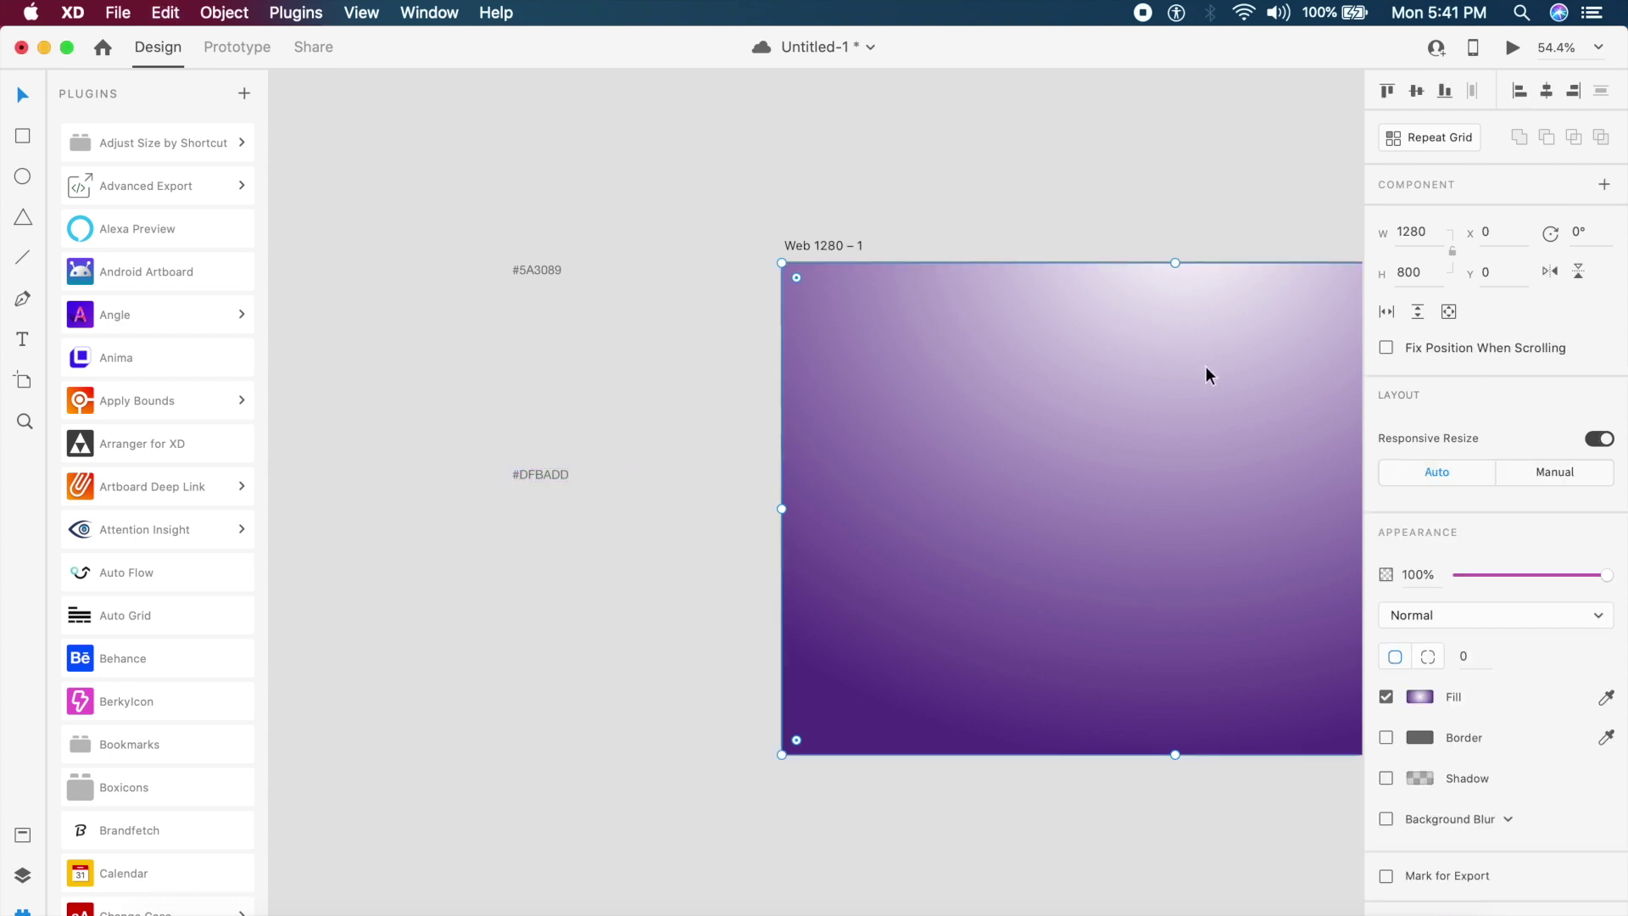
{"action": "scroll", "coordinate": [1206, 370], "scroll_direction": "right", "scroll_amount": 2}
{"action": "scroll", "coordinate": [1207, 371], "scroll_direction": "up", "scroll_amount": 1}
{"action": "left_click", "coordinate": [1415, 693]}
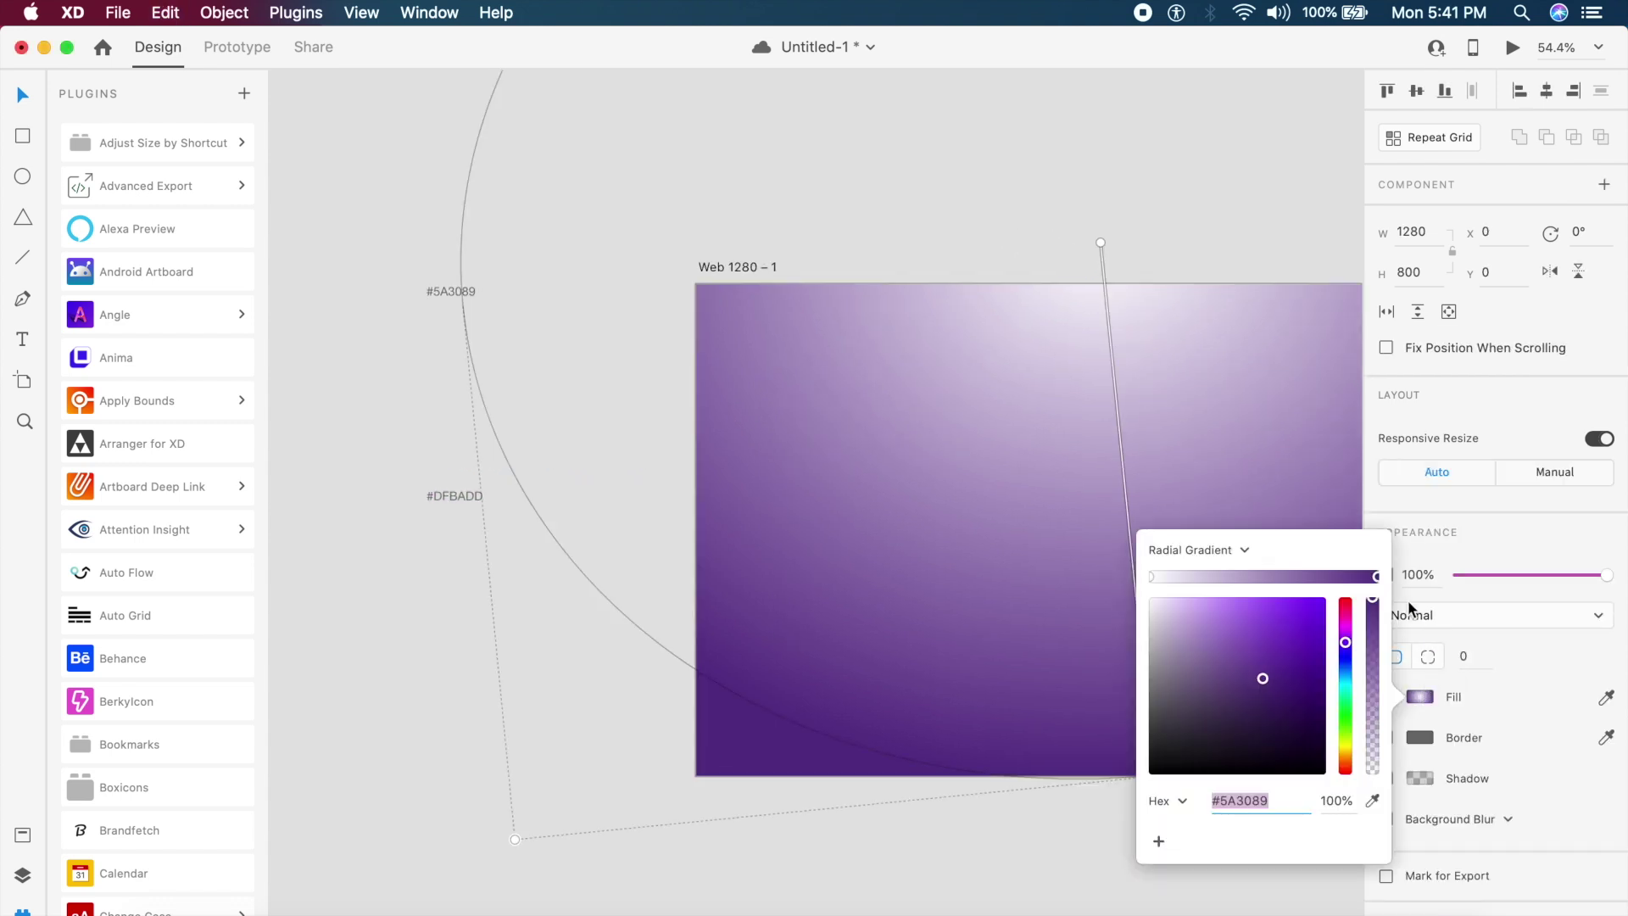
{"action": "left_click", "coordinate": [1152, 578]}
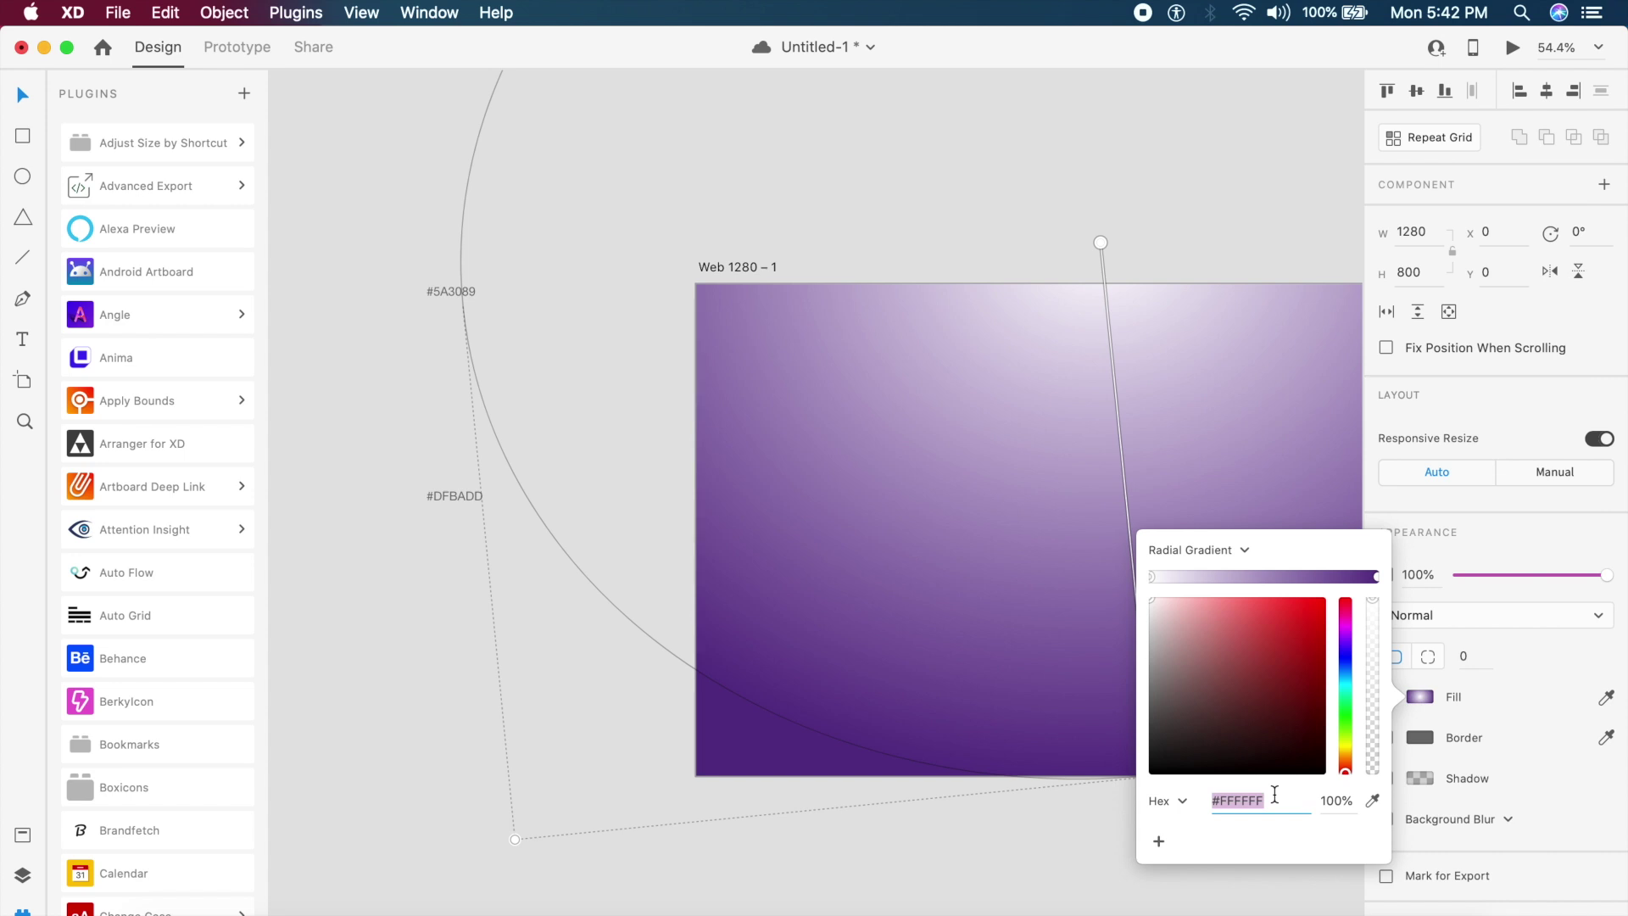
{"action": "key", "text": "super+v"}
{"action": "key", "text": "Return"}
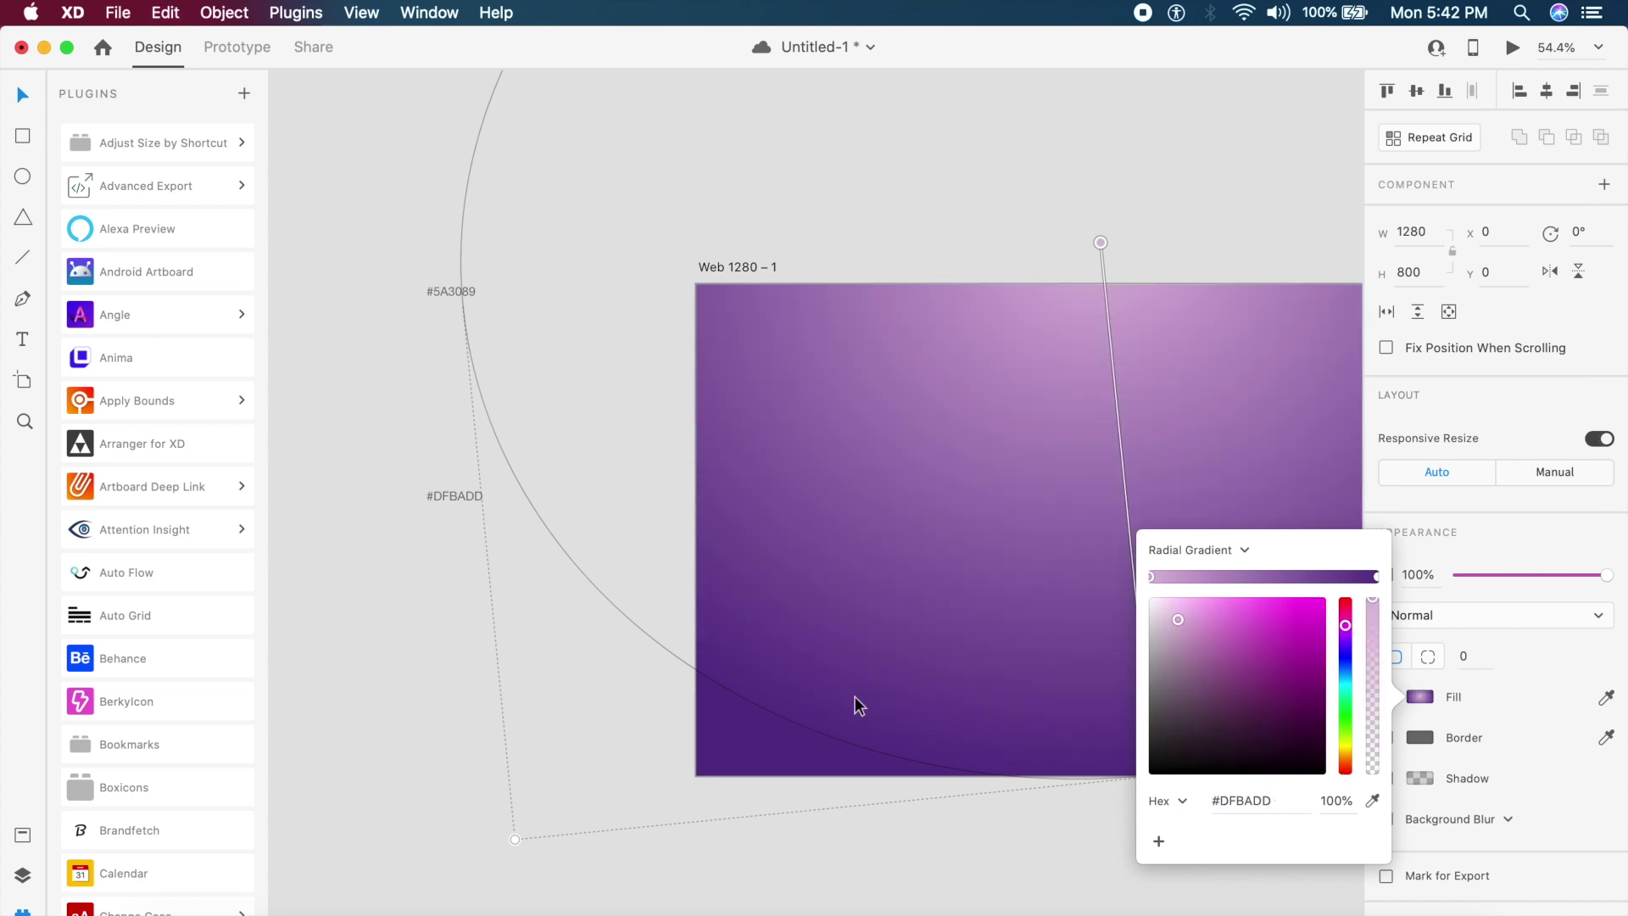
{"action": "left_click", "coordinate": [367, 399]}
{"action": "left_click", "coordinate": [374, 410]}
{"action": "scroll", "coordinate": [500, 213], "scroll_direction": "right", "scroll_amount": 5}
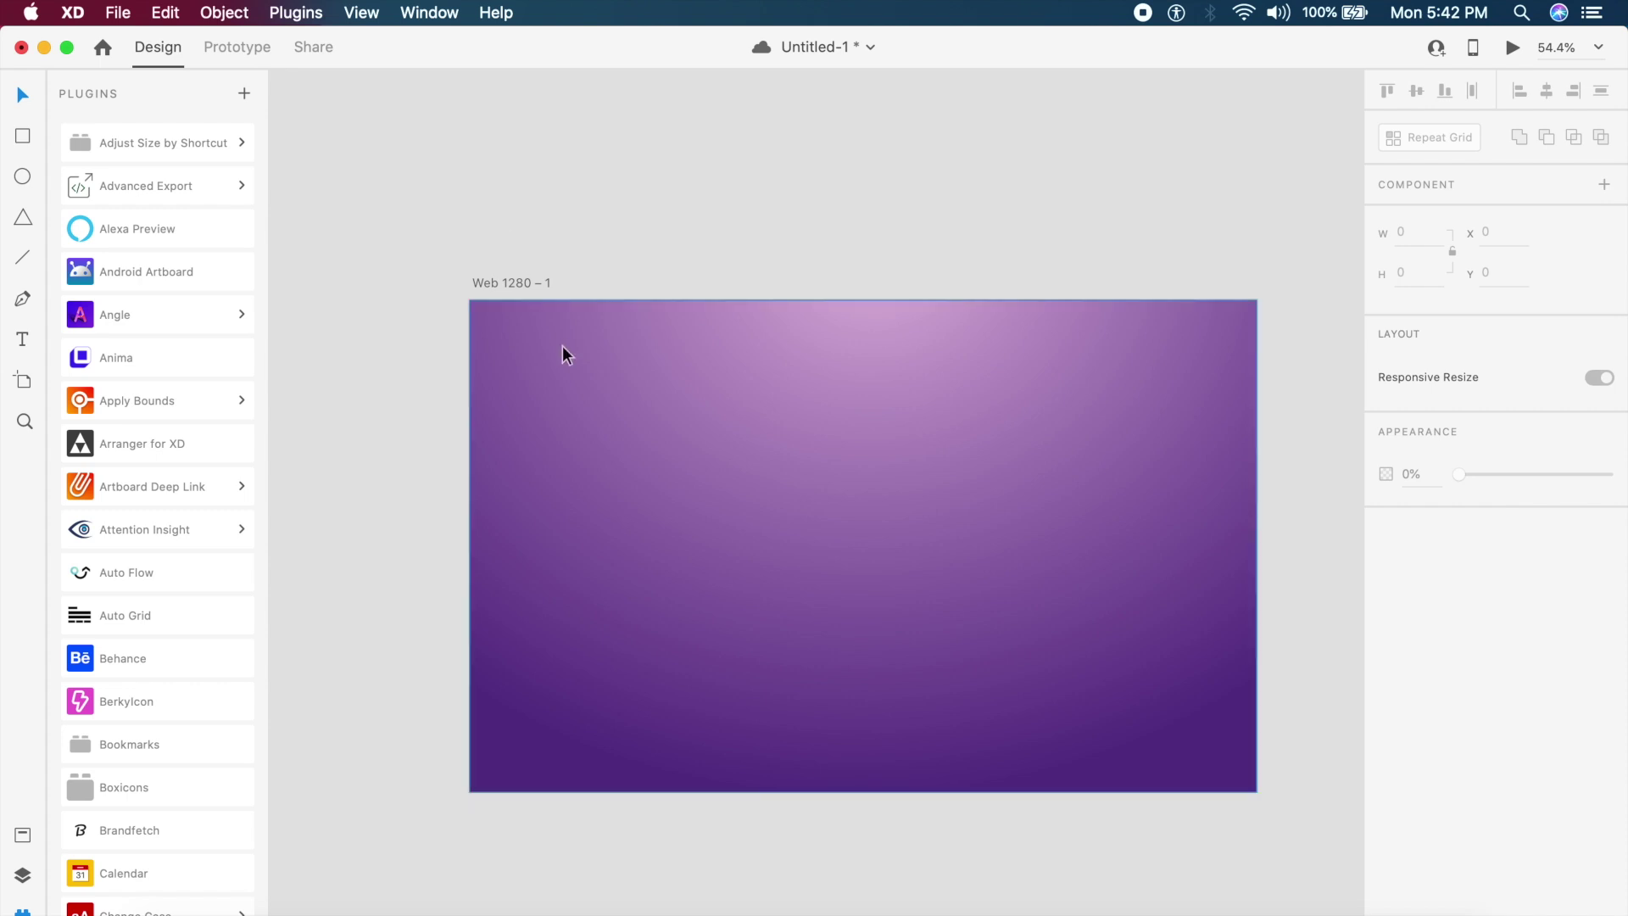
Draw a large white card rectangle and centre it on the artboard
{"action": "key", "text": "r"}
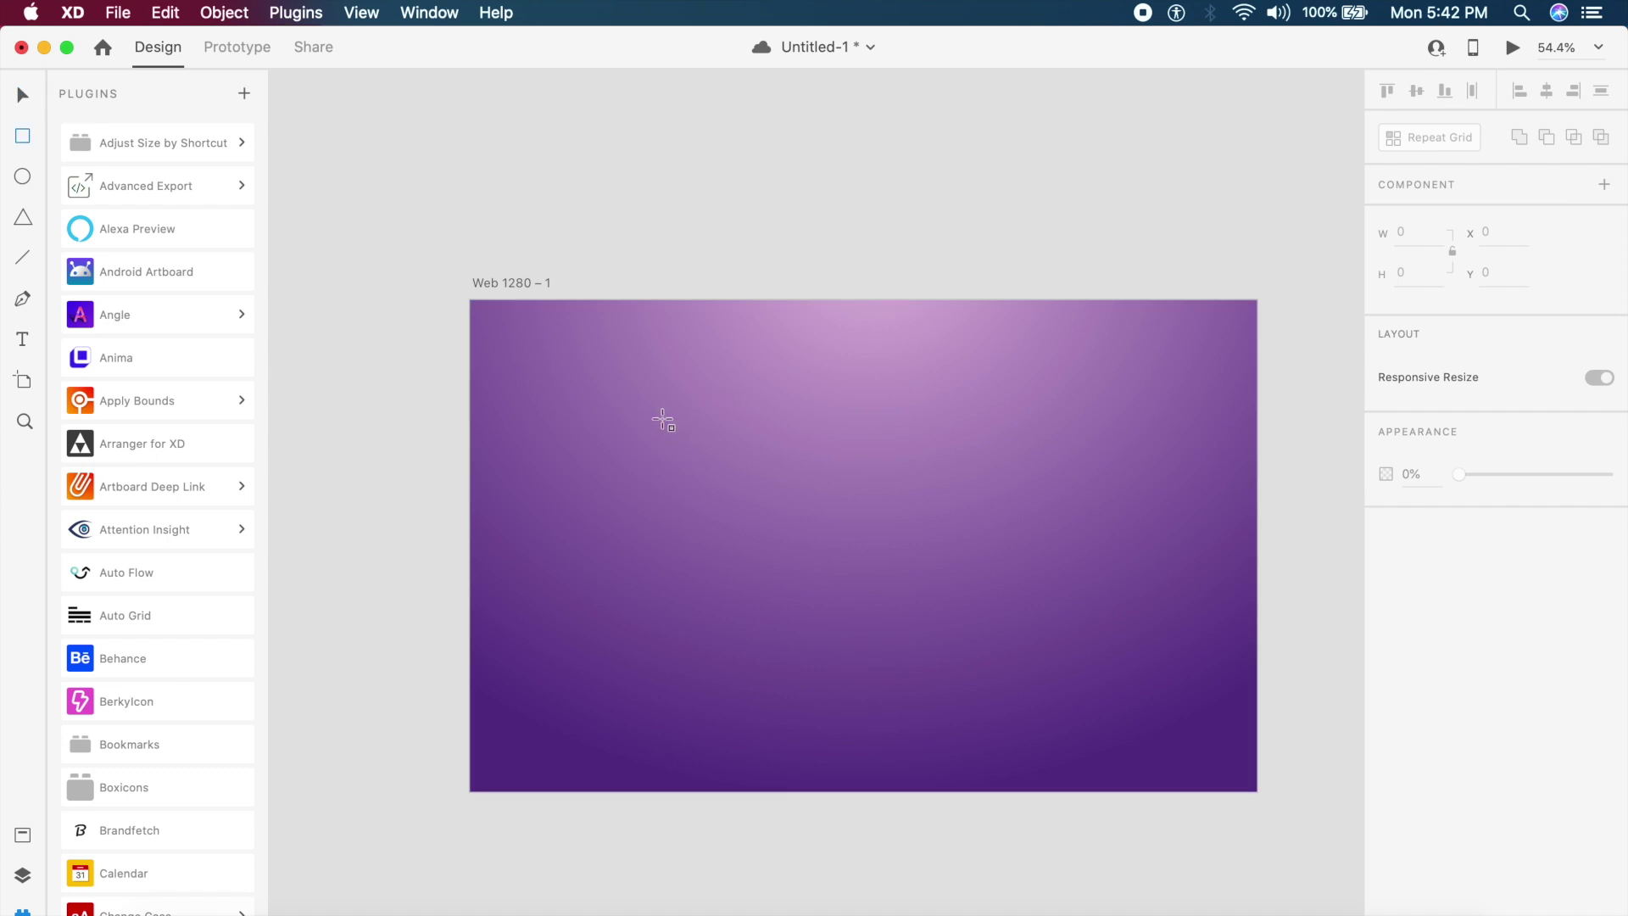
{"action": "left_click_drag", "start_coordinate": [664, 417], "coordinate": [720, 486]}
{"action": "mouse_move", "coordinate": [840, 580]}
{"action": "left_mouse_down"}
{"action": "mouse_move", "coordinate": [1024, 777]}
{"action": "mouse_move", "coordinate": [1213, 777]}
{"action": "left_mouse_up"}
{"action": "key", "text": "Escape"}
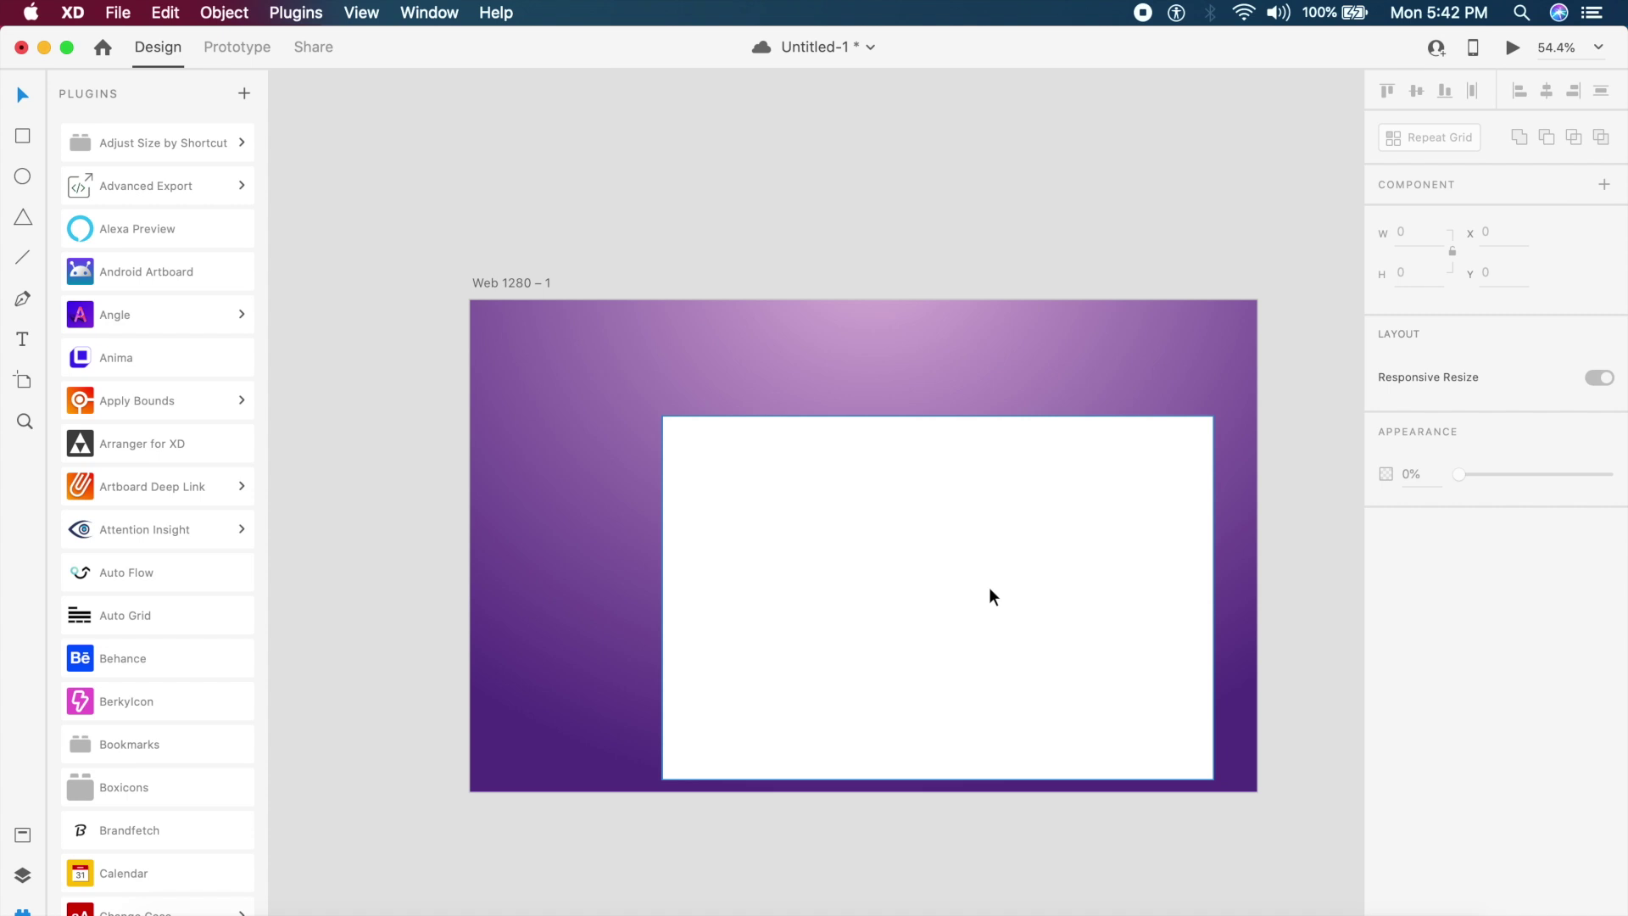
{"action": "left_click_drag", "start_coordinate": [992, 596], "coordinate": [915, 587]}
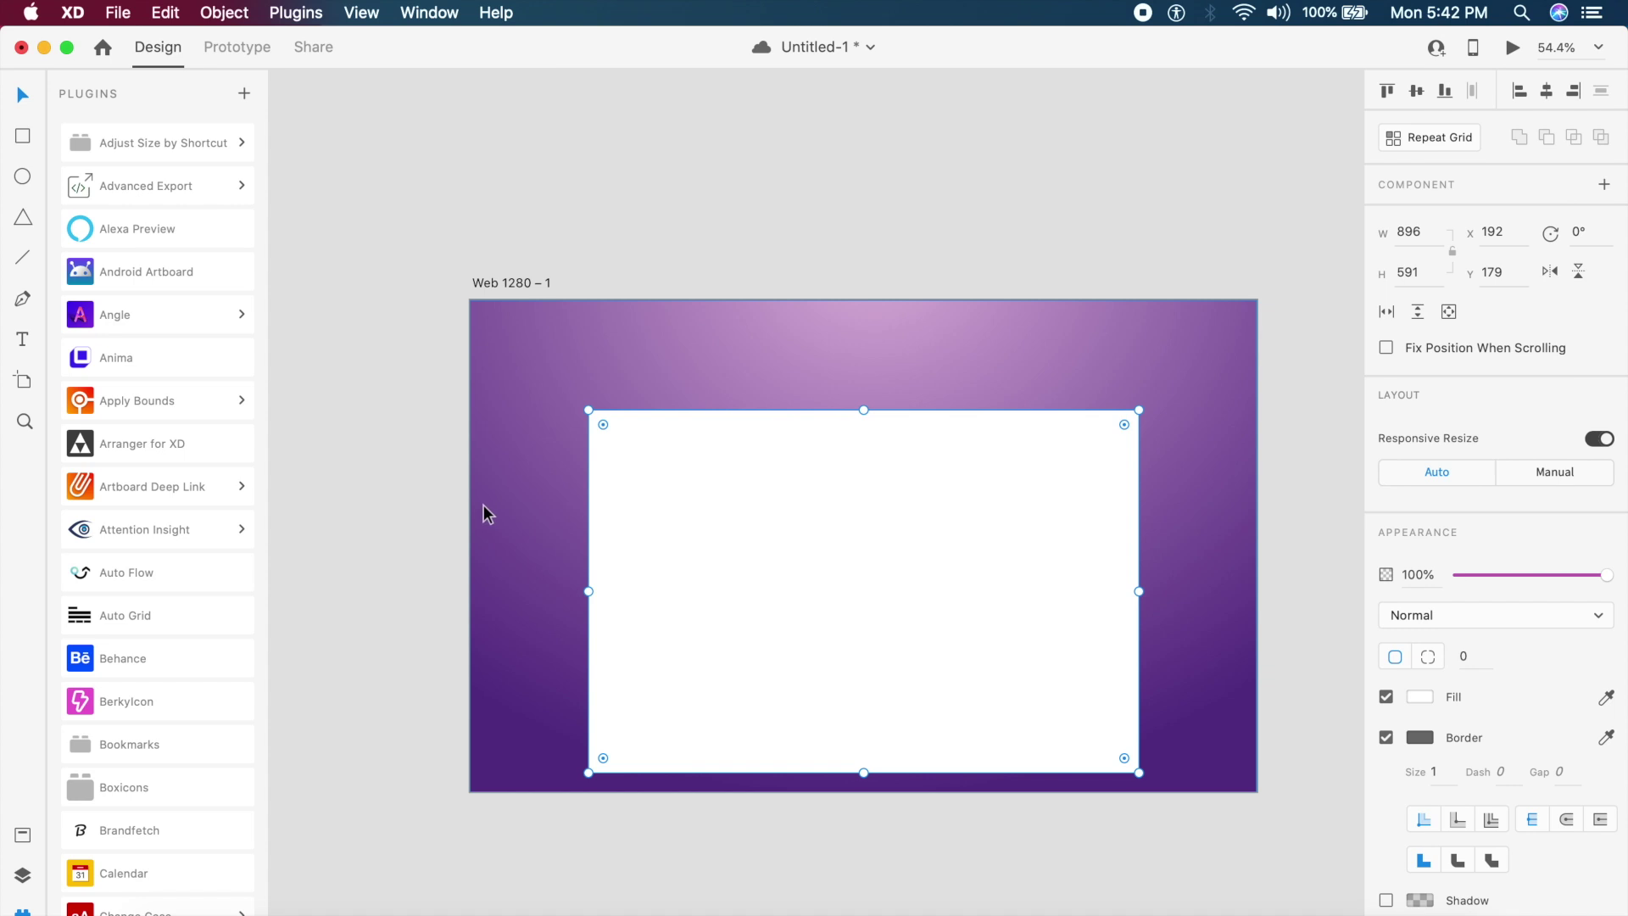
Draw a small rectangle at the card's left edge and reselect the white card
{"action": "key", "text": "r"}
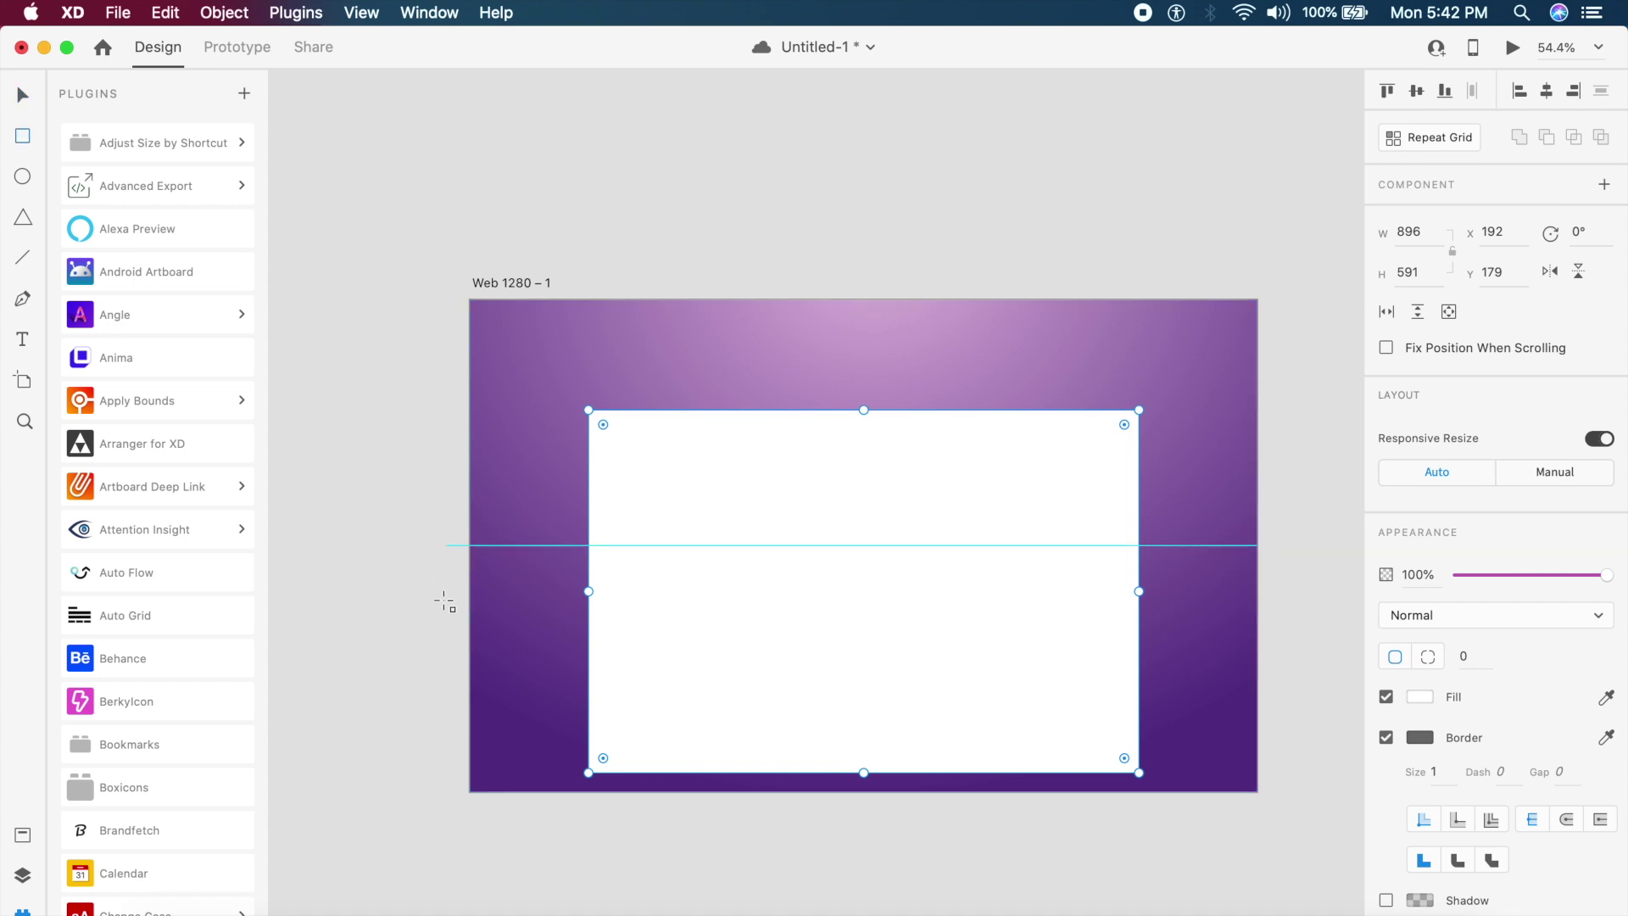
{"action": "mouse_move", "coordinate": [449, 527]}
{"action": "left_mouse_down"}
{"action": "mouse_move", "coordinate": [513, 564]}
{"action": "mouse_move", "coordinate": [487, 547]}
{"action": "left_mouse_up"}
{"action": "key", "text": "v"}
{"action": "left_click", "coordinate": [725, 513]}
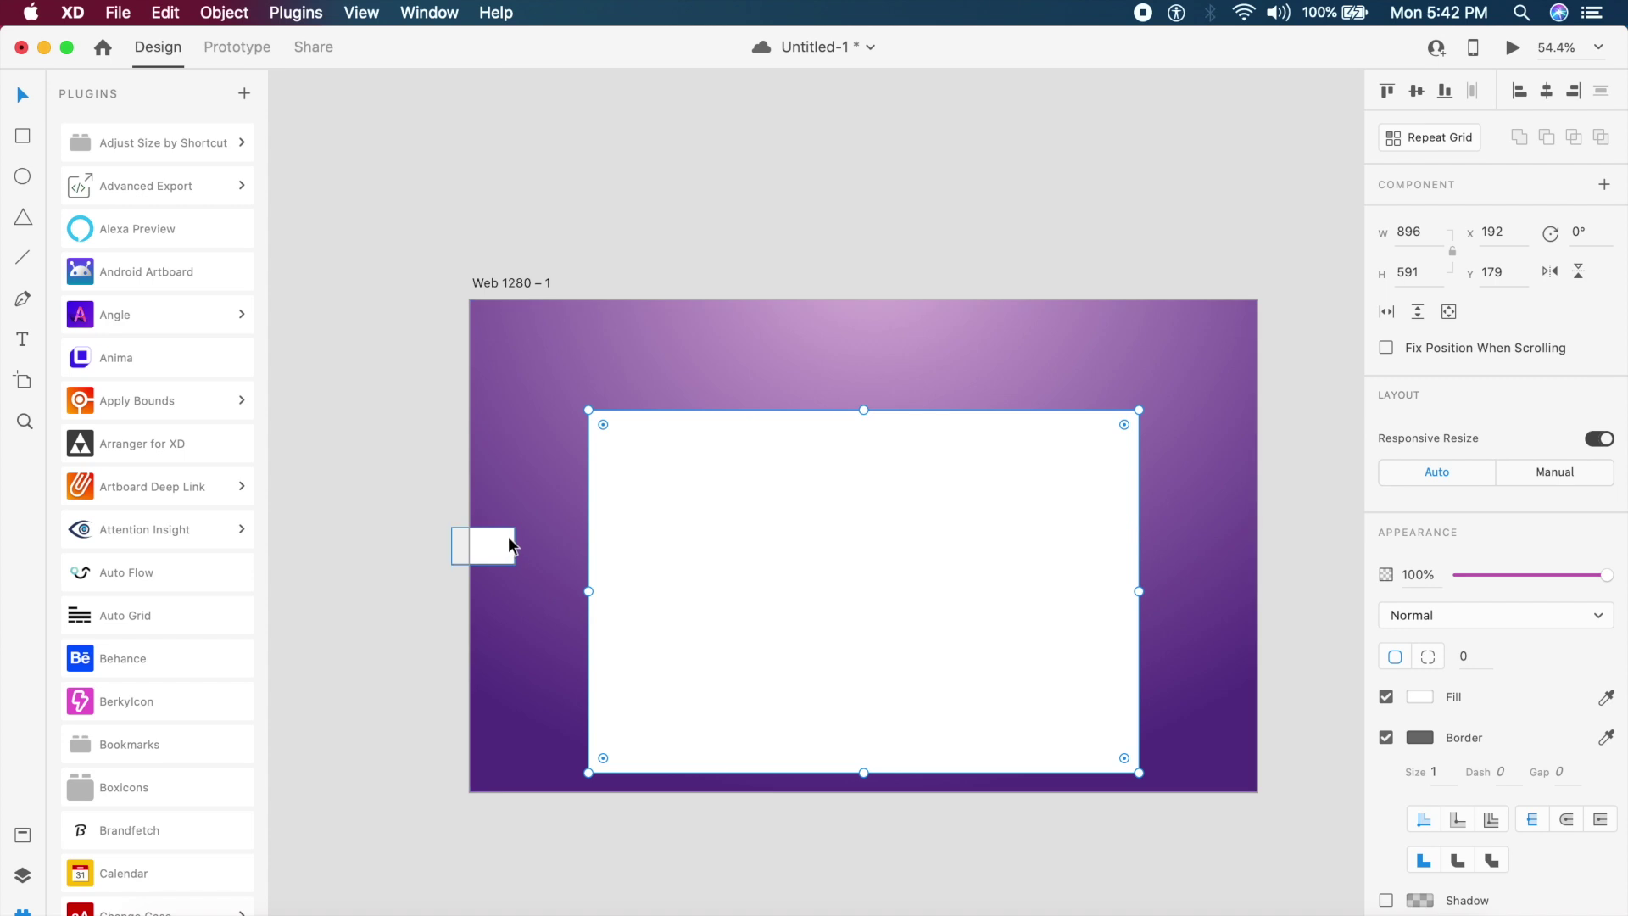
{"action": "key", "text": "Down"}
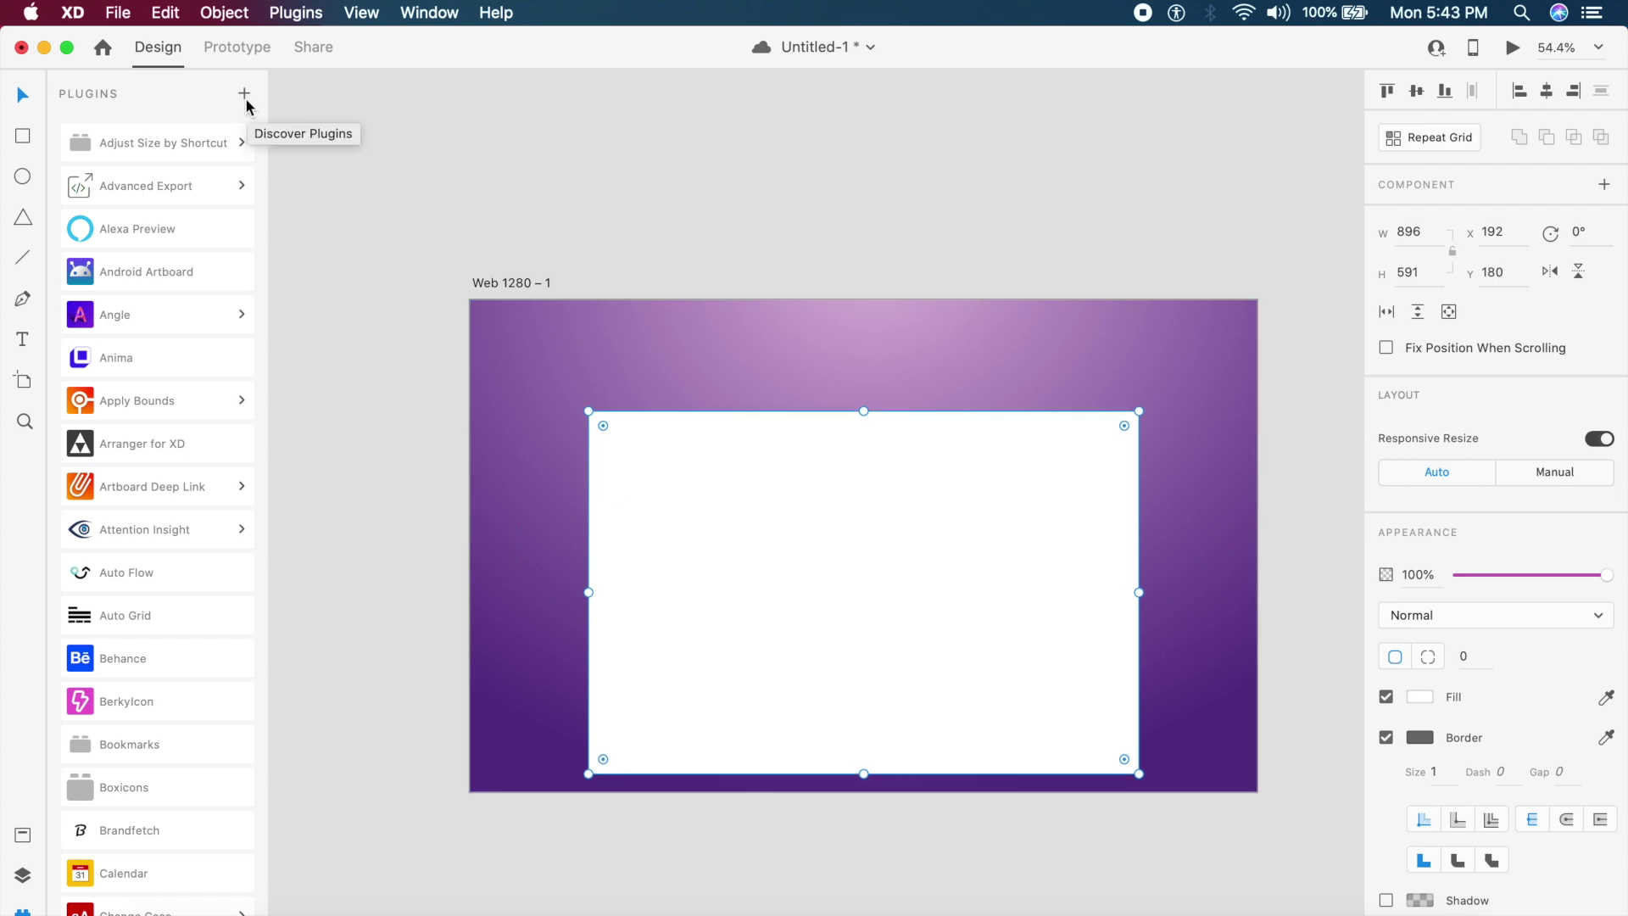
{"action": "left_click", "coordinate": [653, 246]}
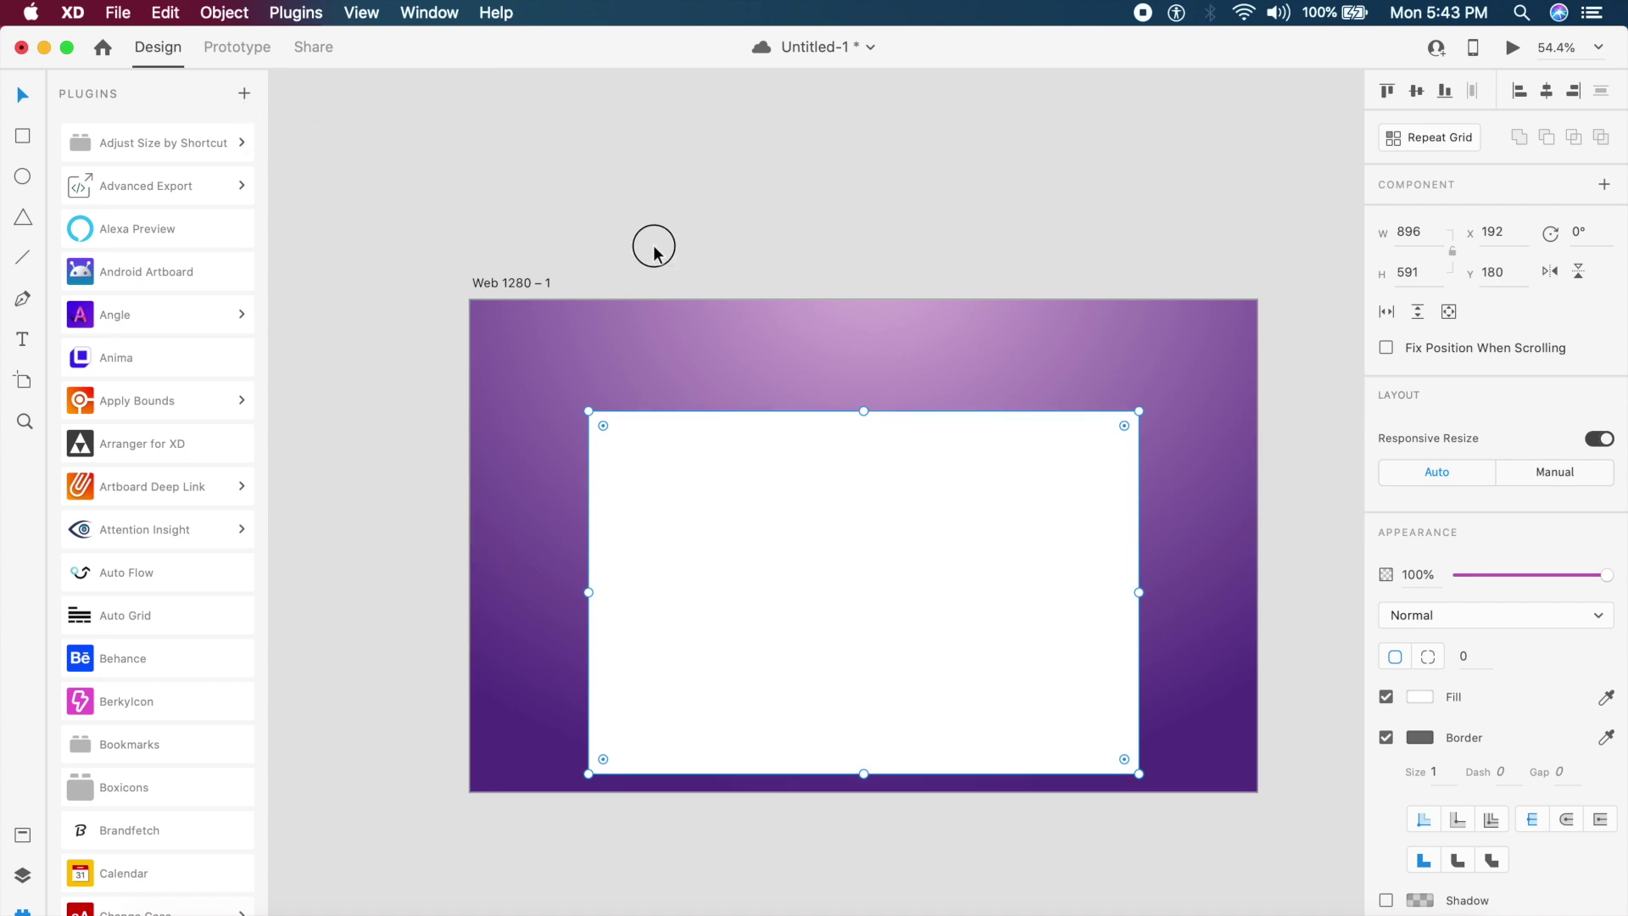
{"action": "left_click", "coordinate": [831, 527]}
{"action": "left_click", "coordinate": [23, 911]}
{"action": "left_click", "coordinate": [23, 911]}
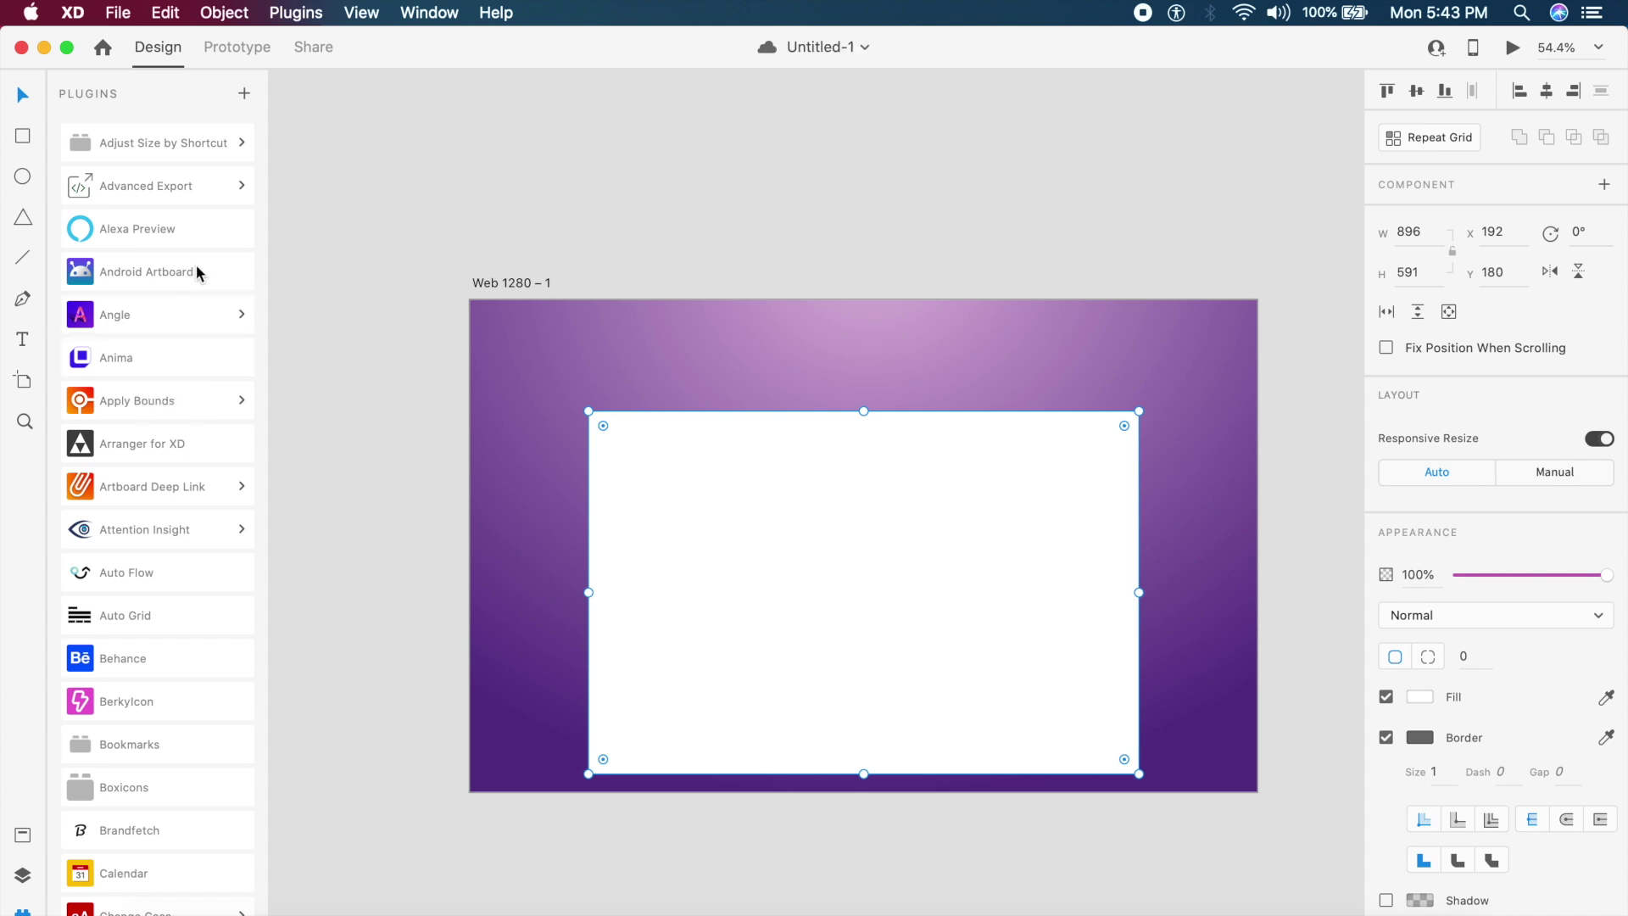
{"action": "left_click", "coordinate": [245, 95]}
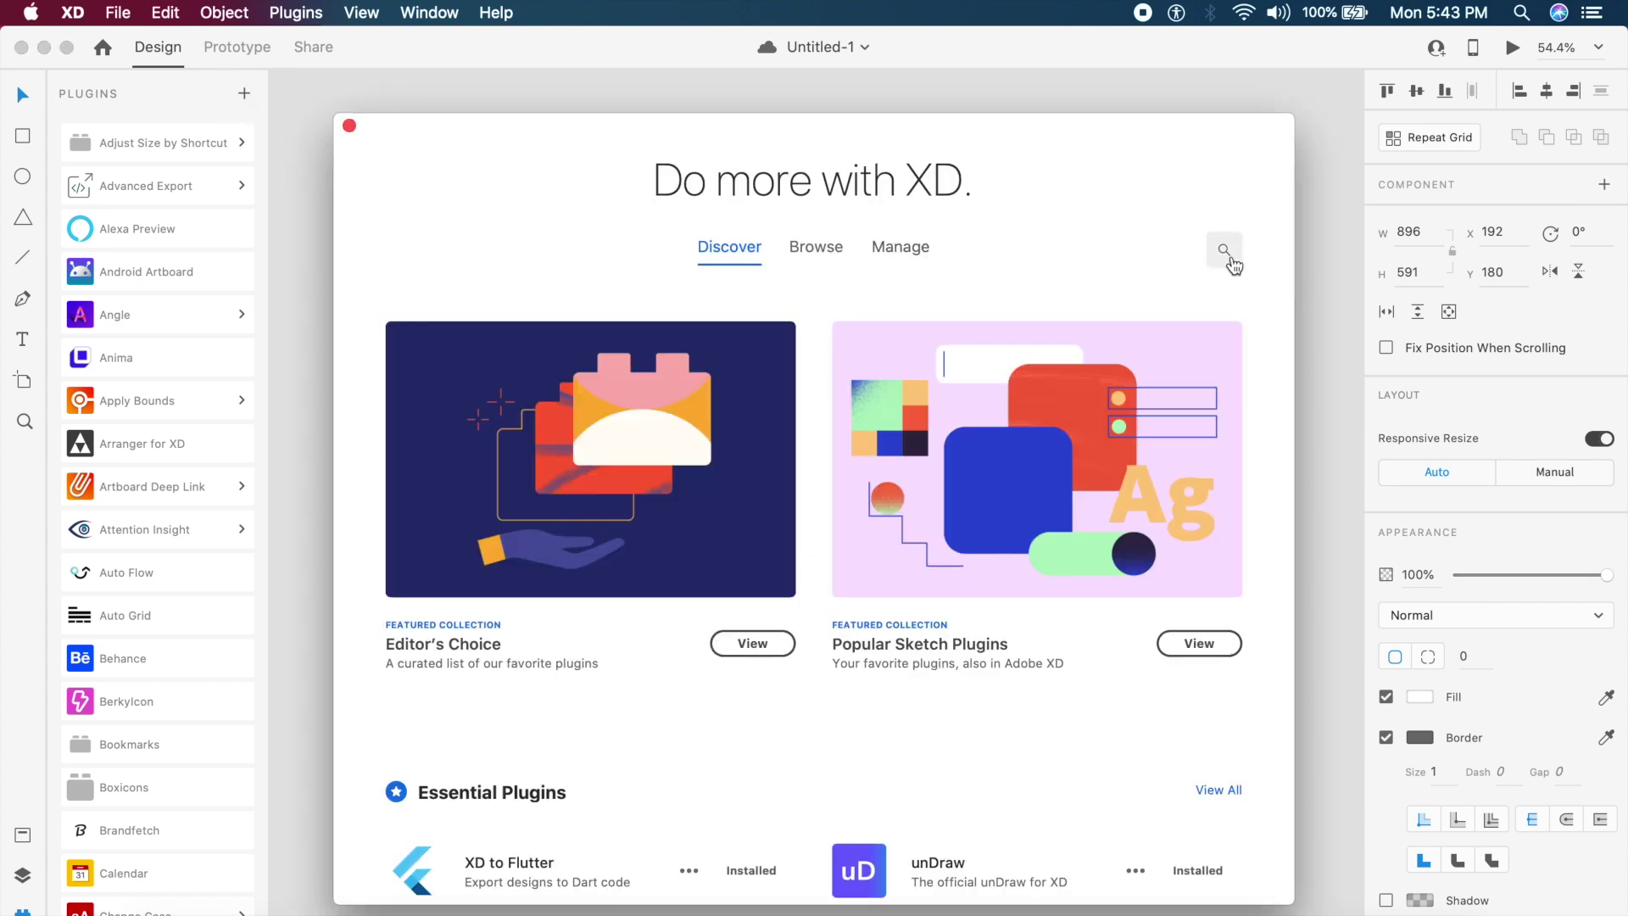
{"action": "left_click", "coordinate": [1228, 254]}
{"action": "type", "text": "anima"}
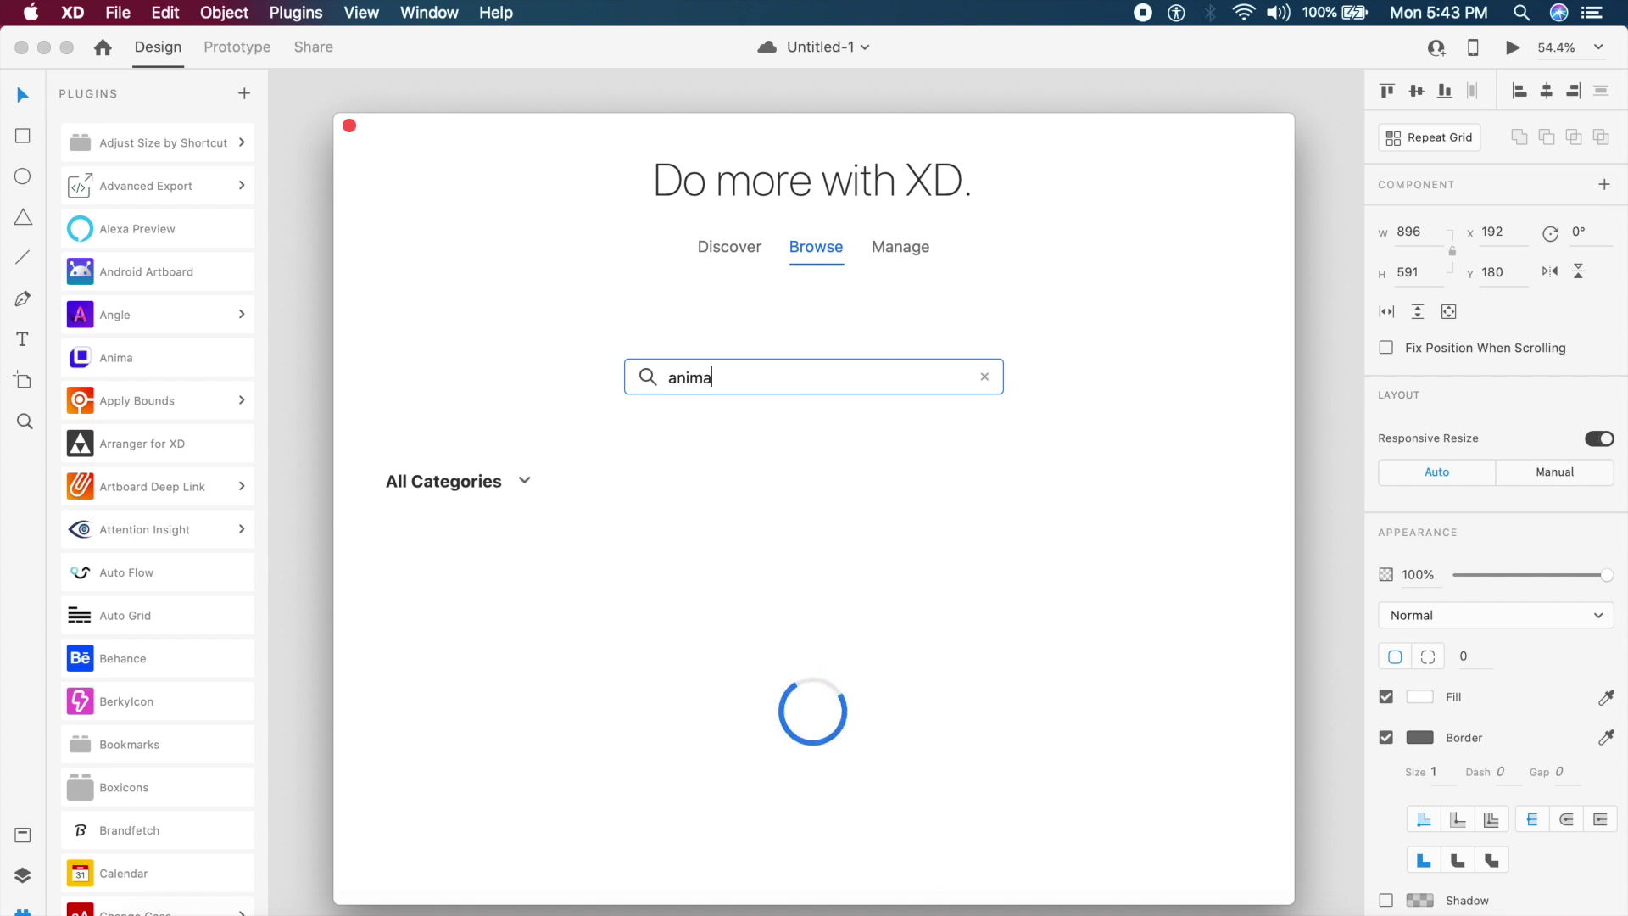
{"action": "key", "text": "Escape"}
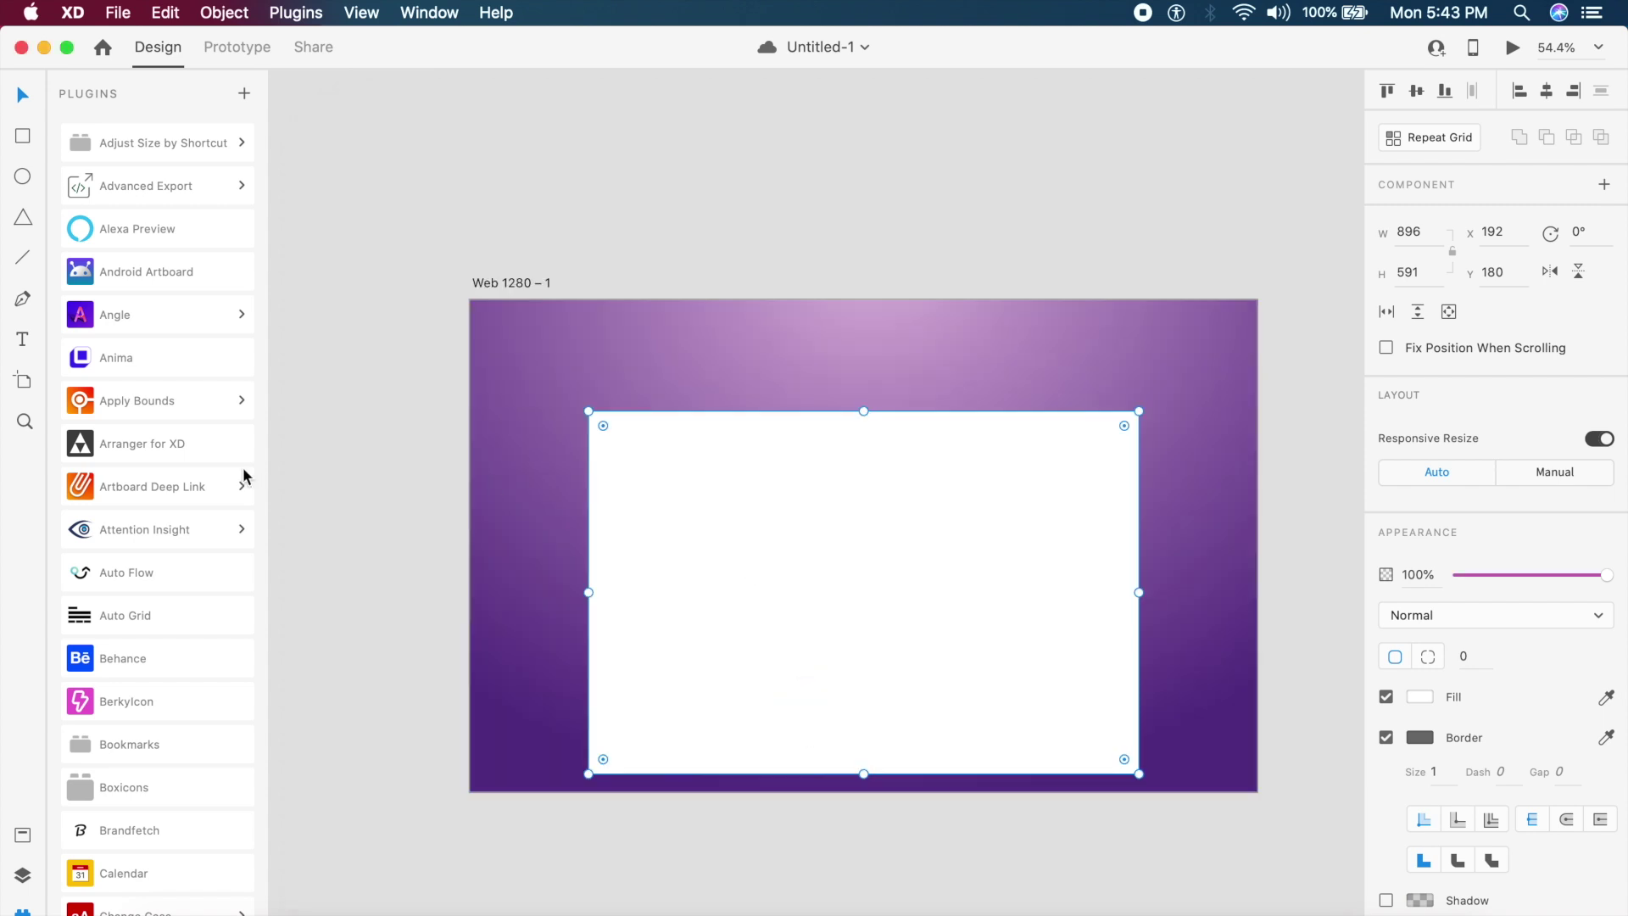
Create a new named Anima project in the Personal workspace and confirm it is selected
{"action": "left_click", "coordinate": [124, 362]}
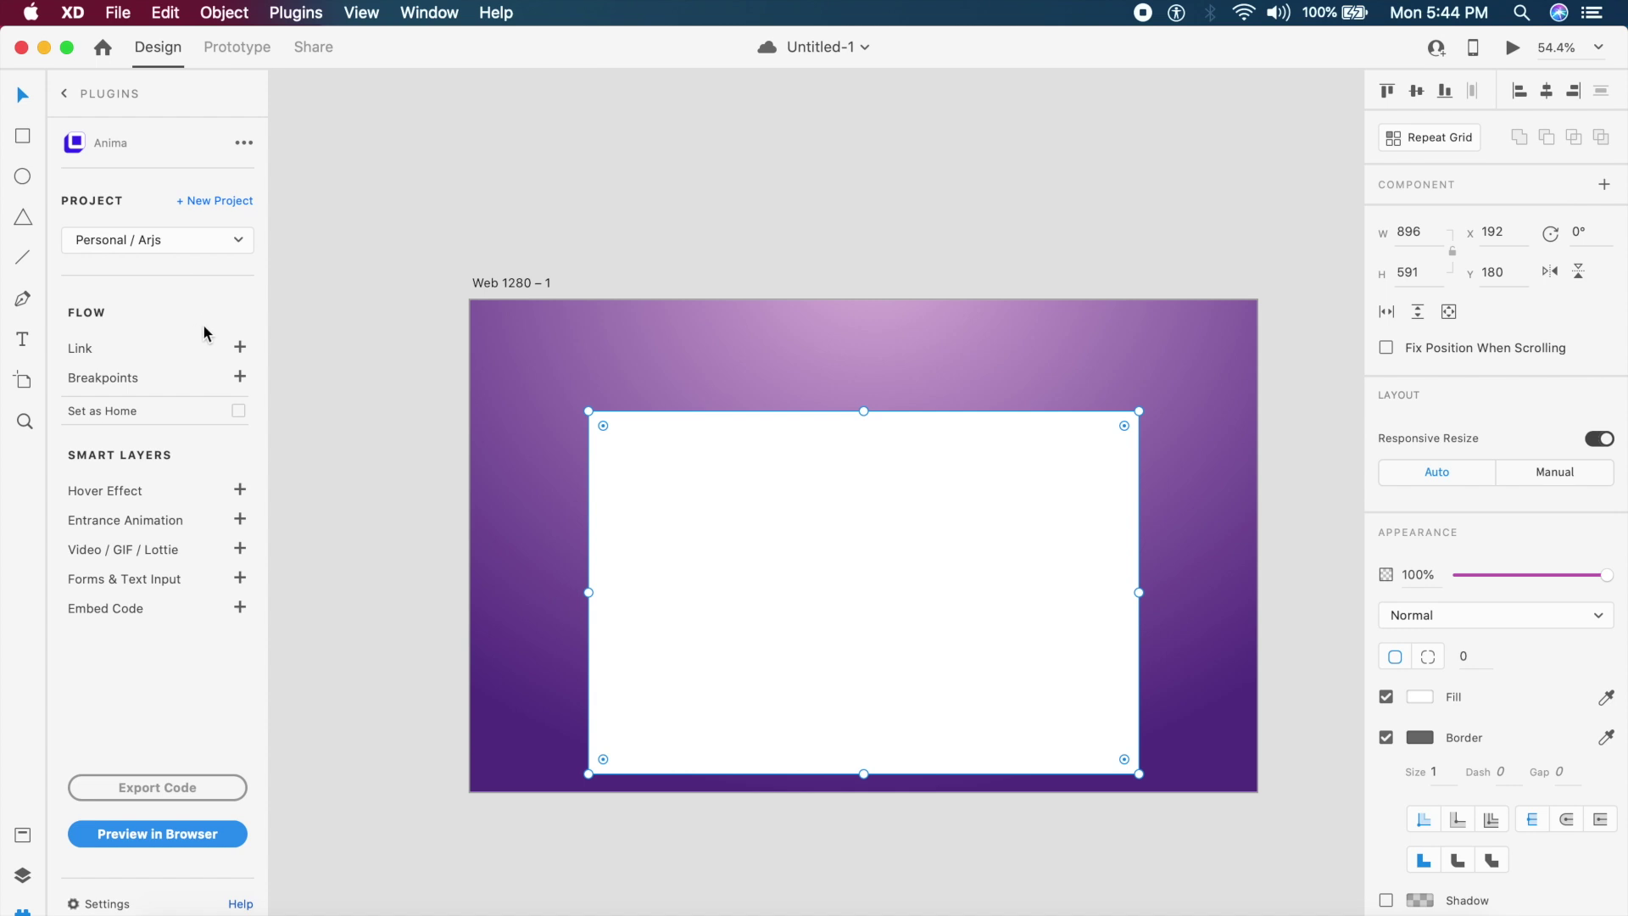
{"action": "left_click", "coordinate": [208, 210]}
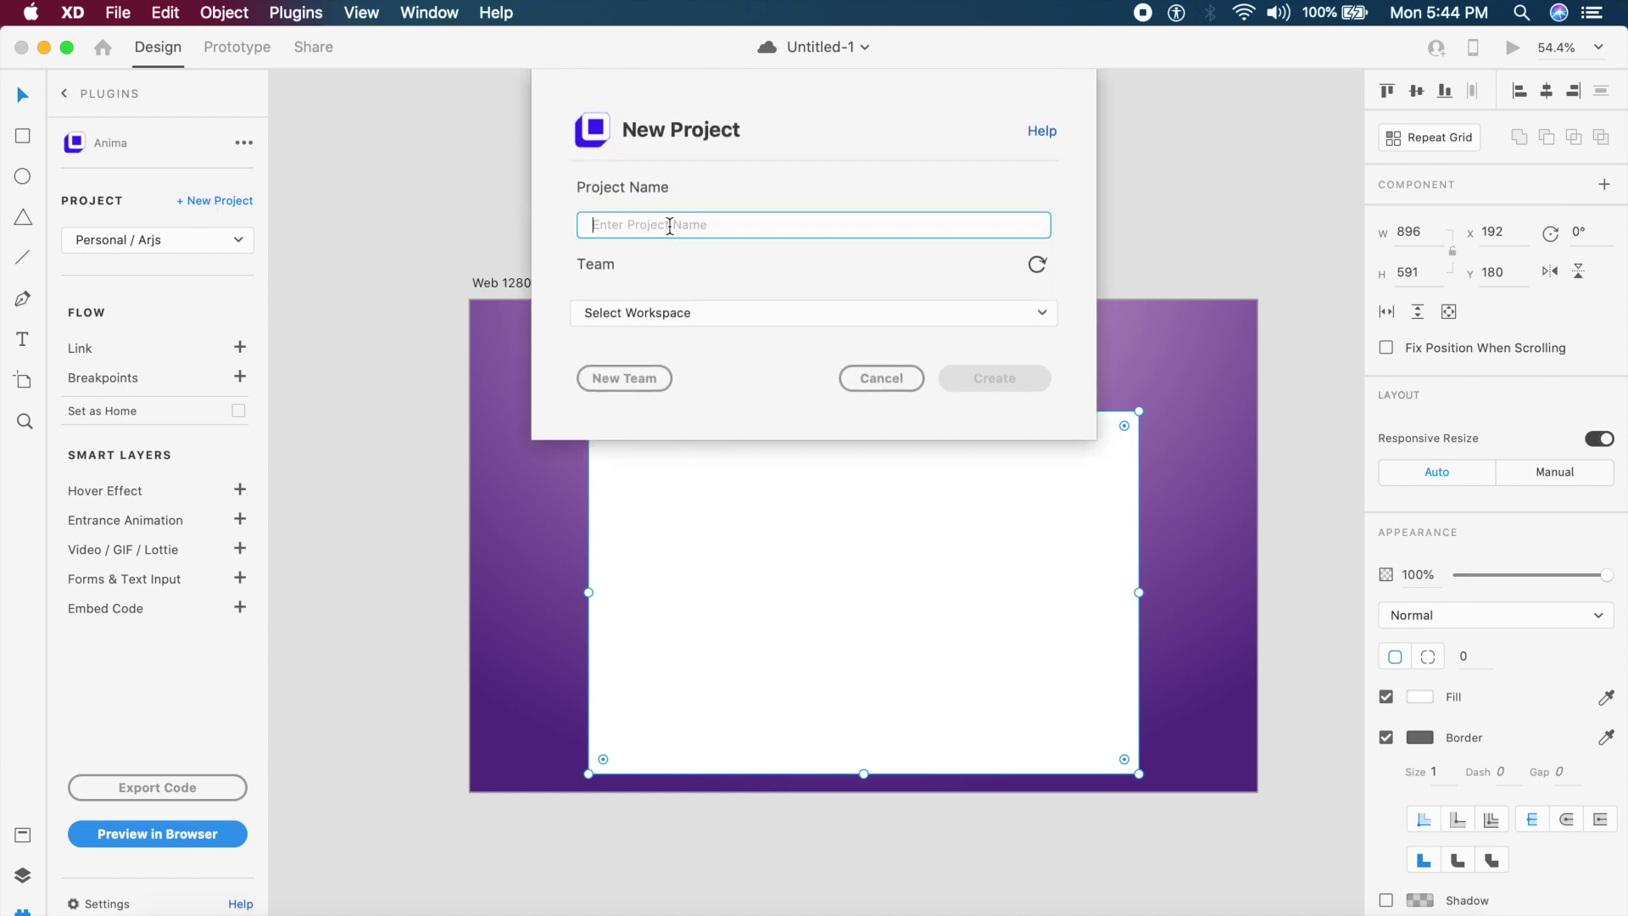
{"action": "type", "text": "PUnit Chawla 3d"}
{"action": "left_click", "coordinate": [704, 314]}
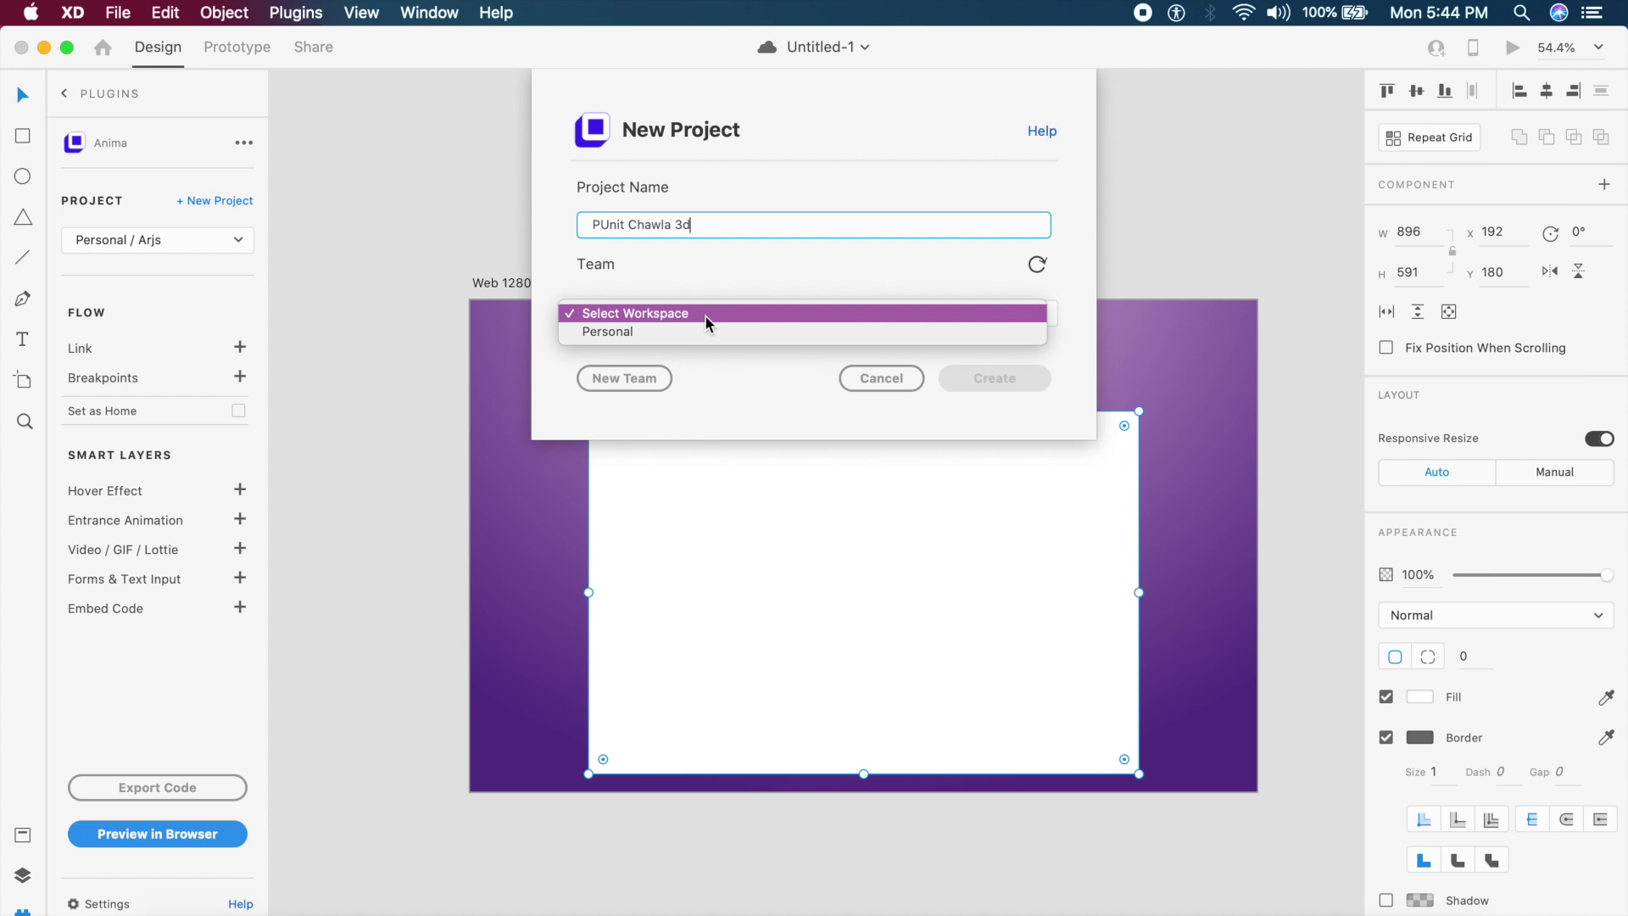
{"action": "left_click", "coordinate": [609, 332]}
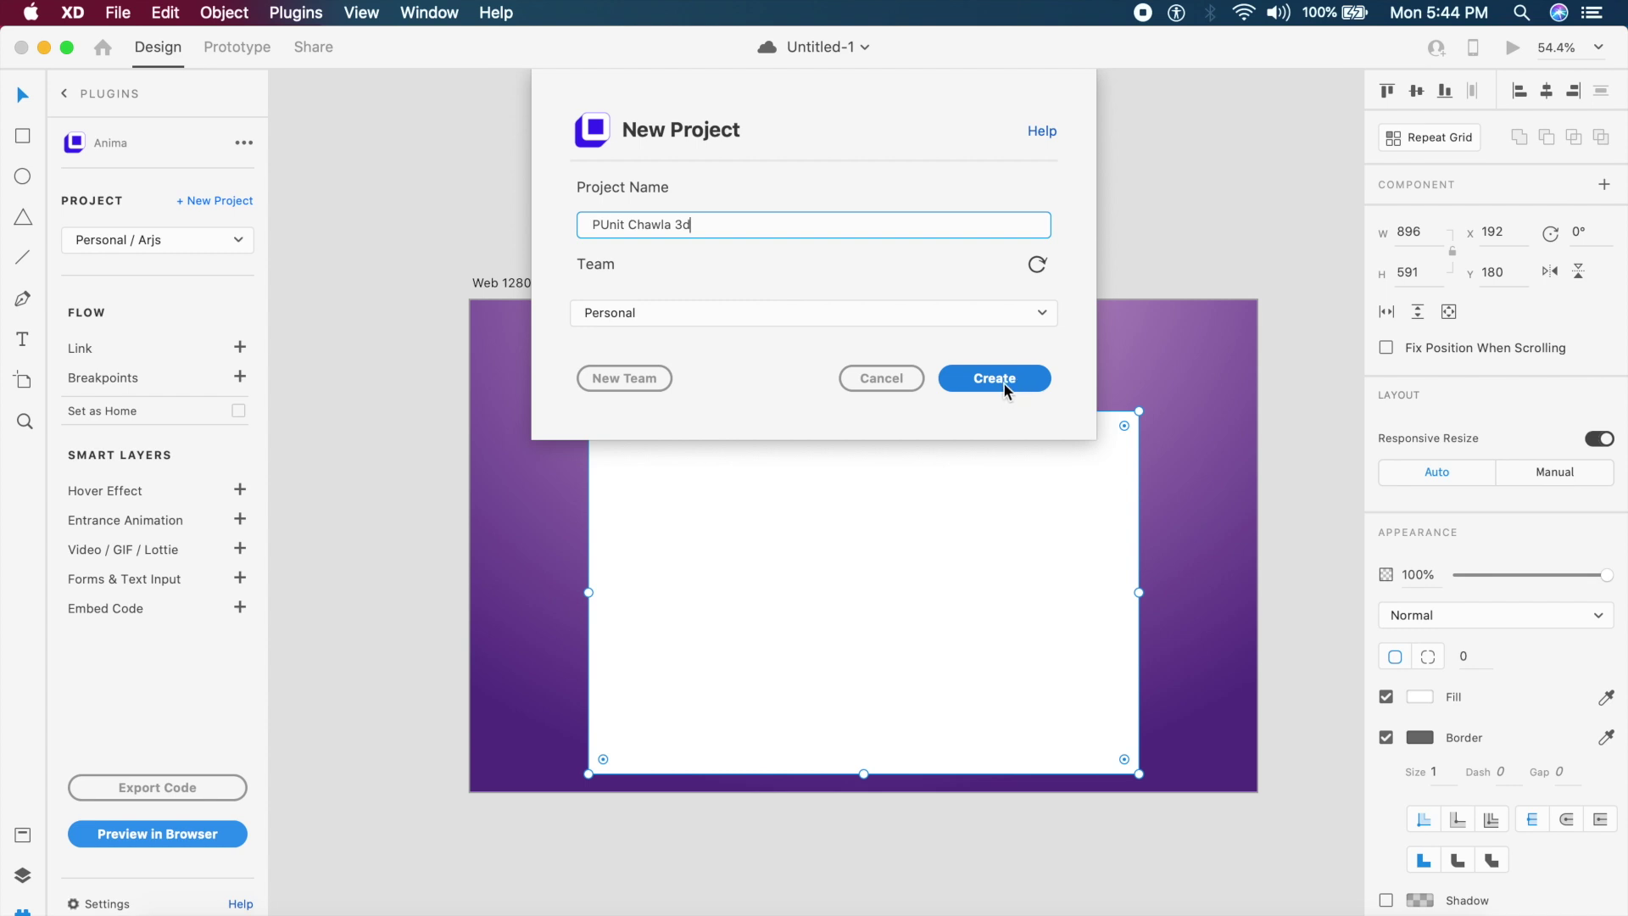
{"action": "left_click", "coordinate": [1004, 383]}
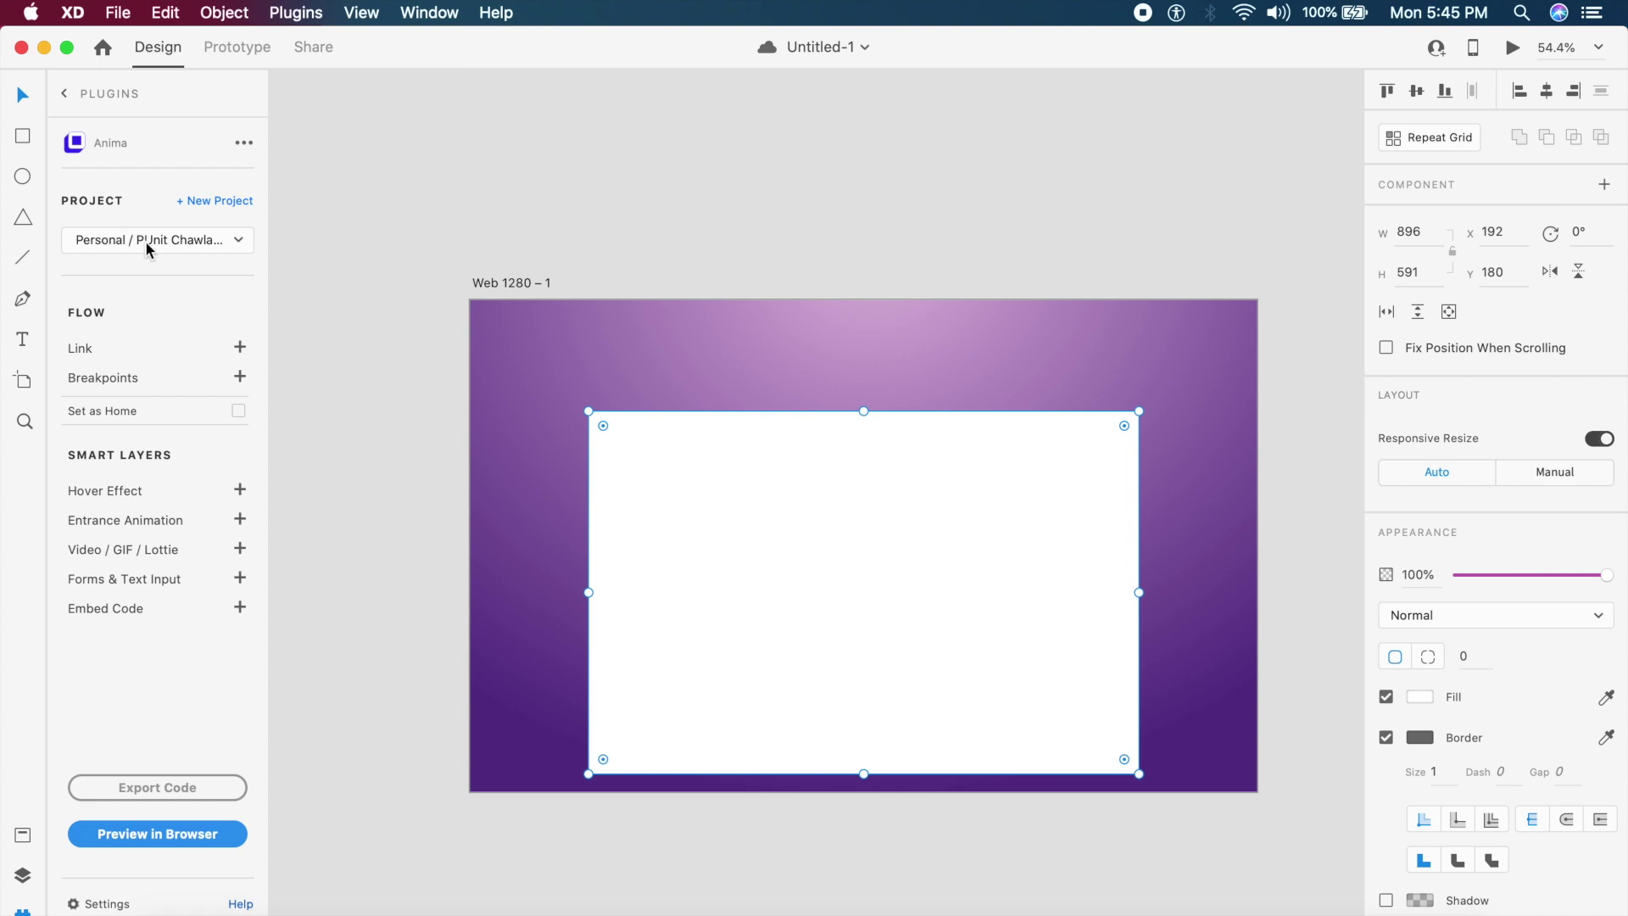
{"action": "left_click", "coordinate": [192, 240]}
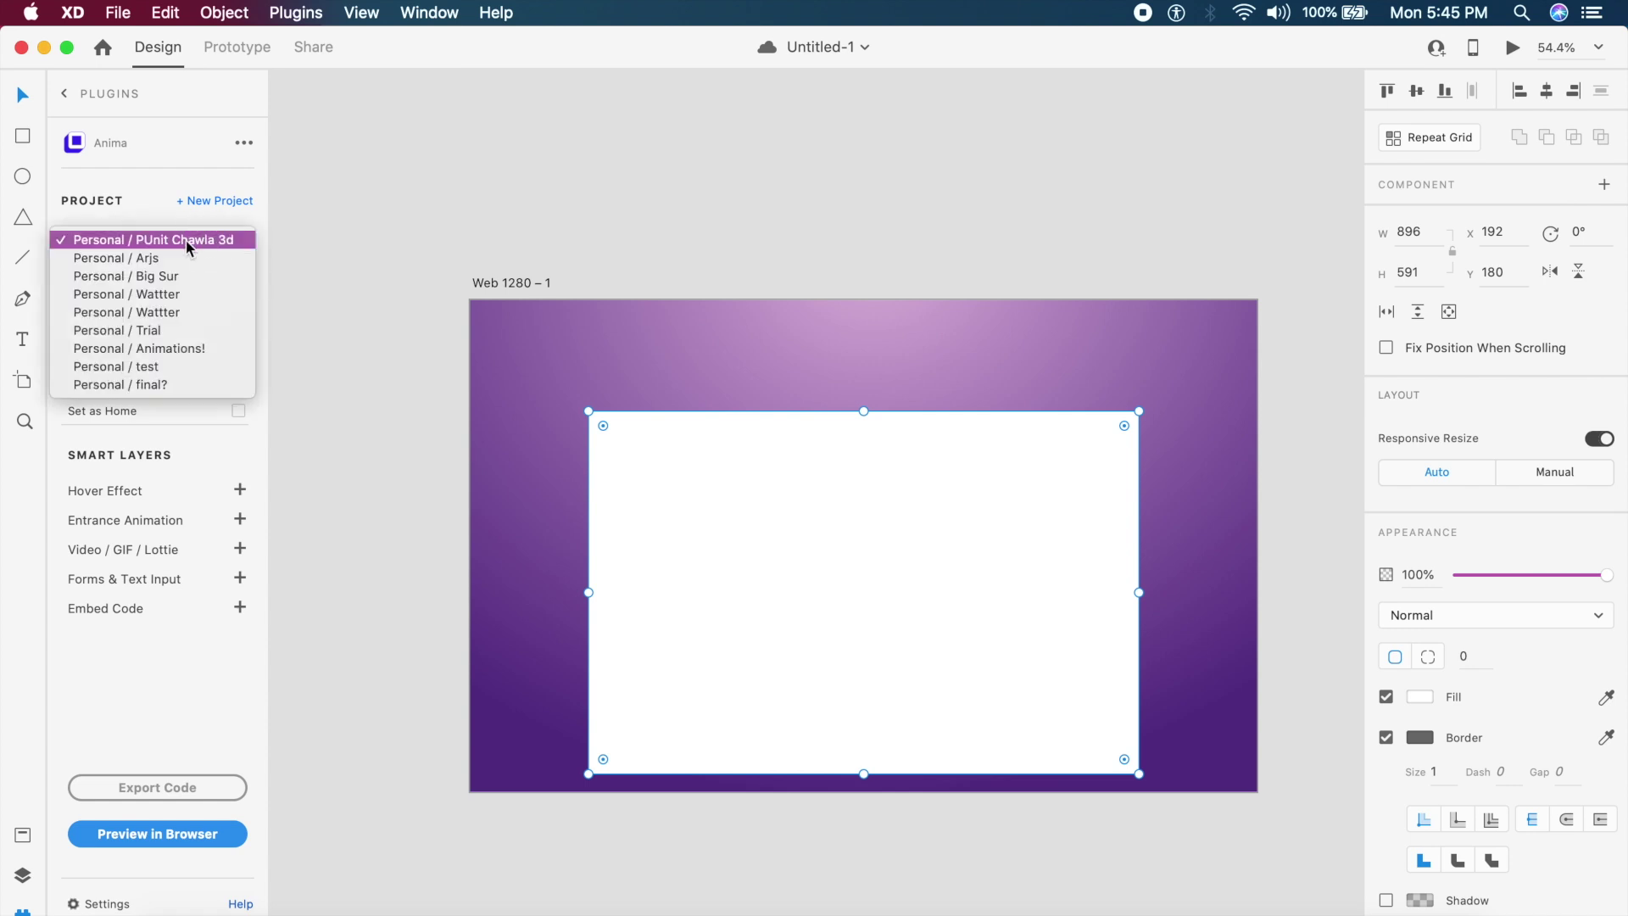
{"action": "left_click", "coordinate": [107, 213]}
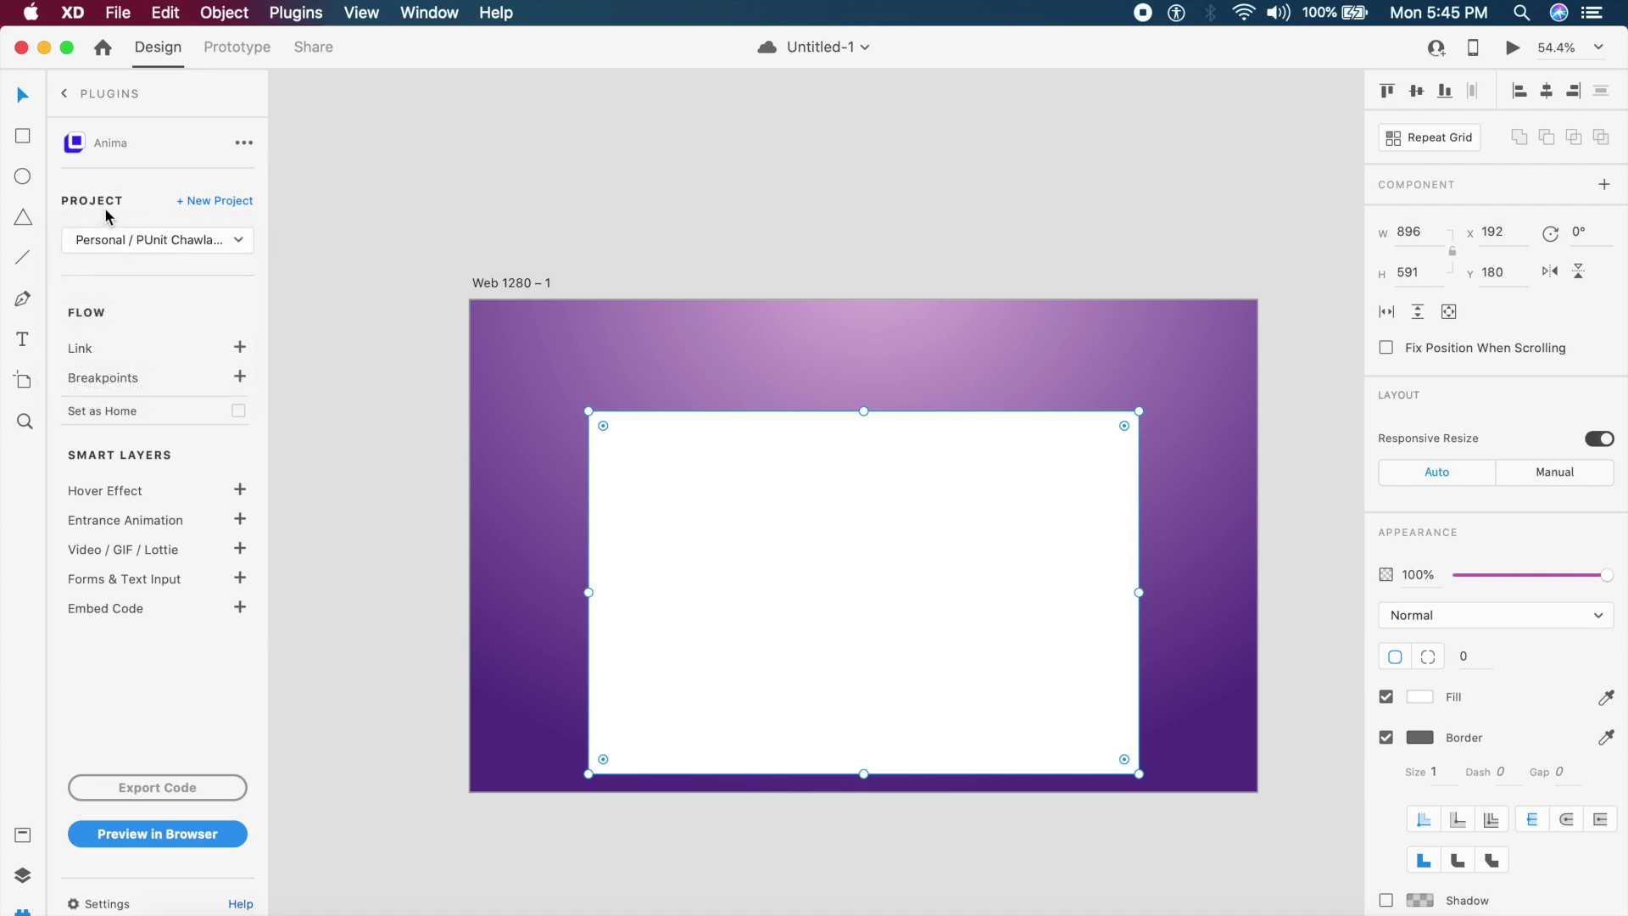
Paste the vanilla-tilt.min.js script tag from the notes into Anima's Website embed code and save
{"action": "left_click", "coordinate": [240, 608]}
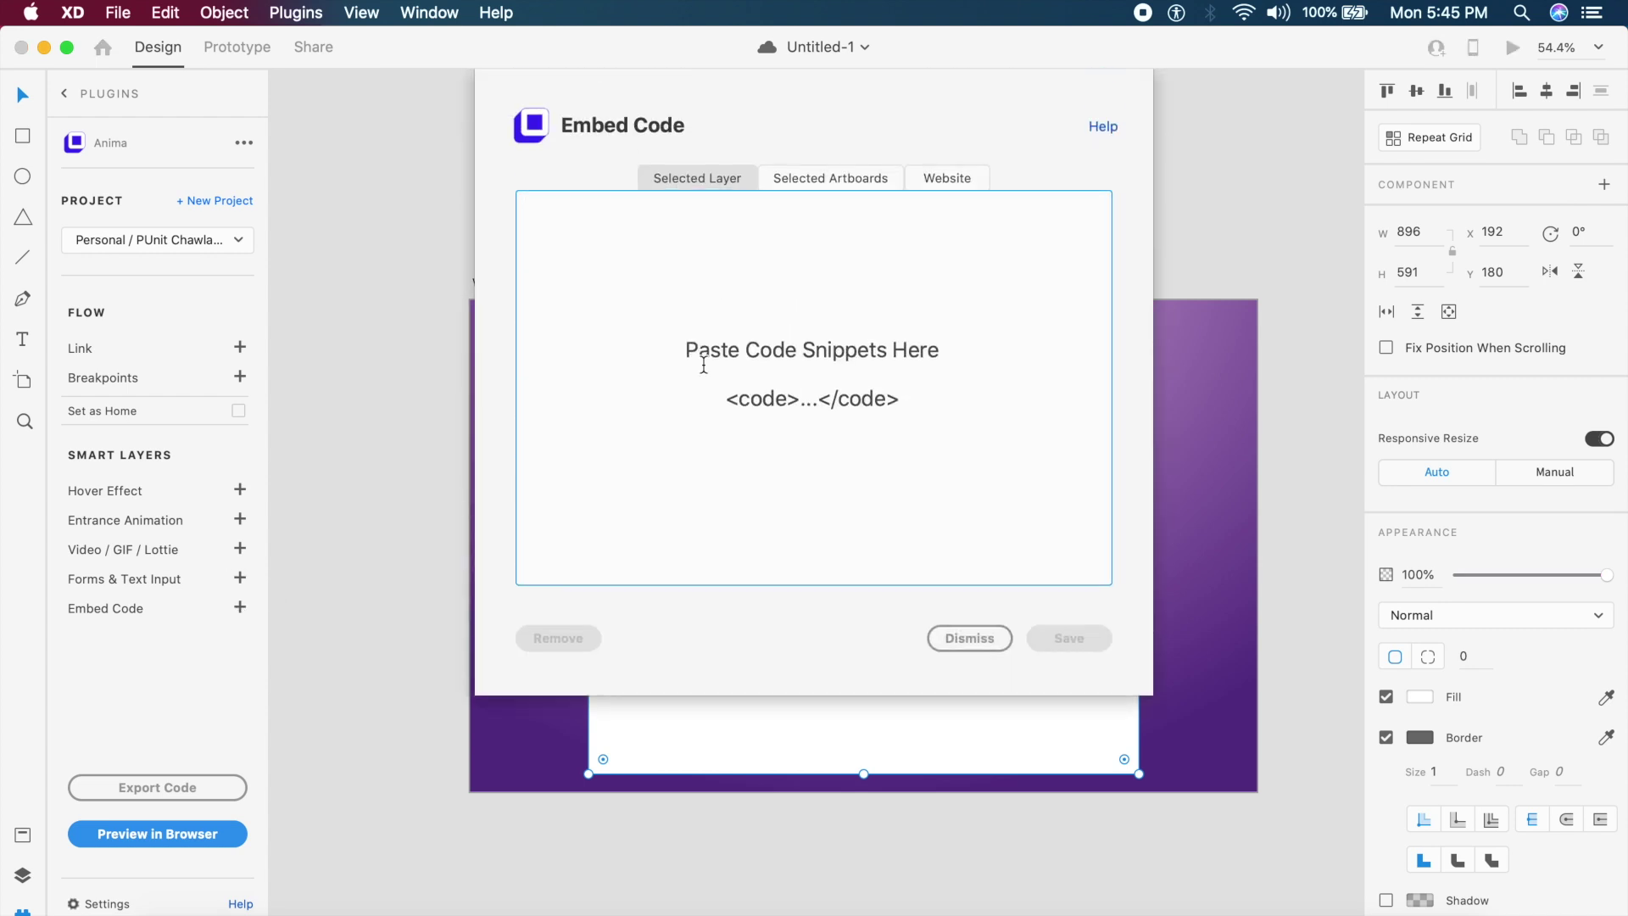
{"action": "left_click", "coordinate": [567, 909]}
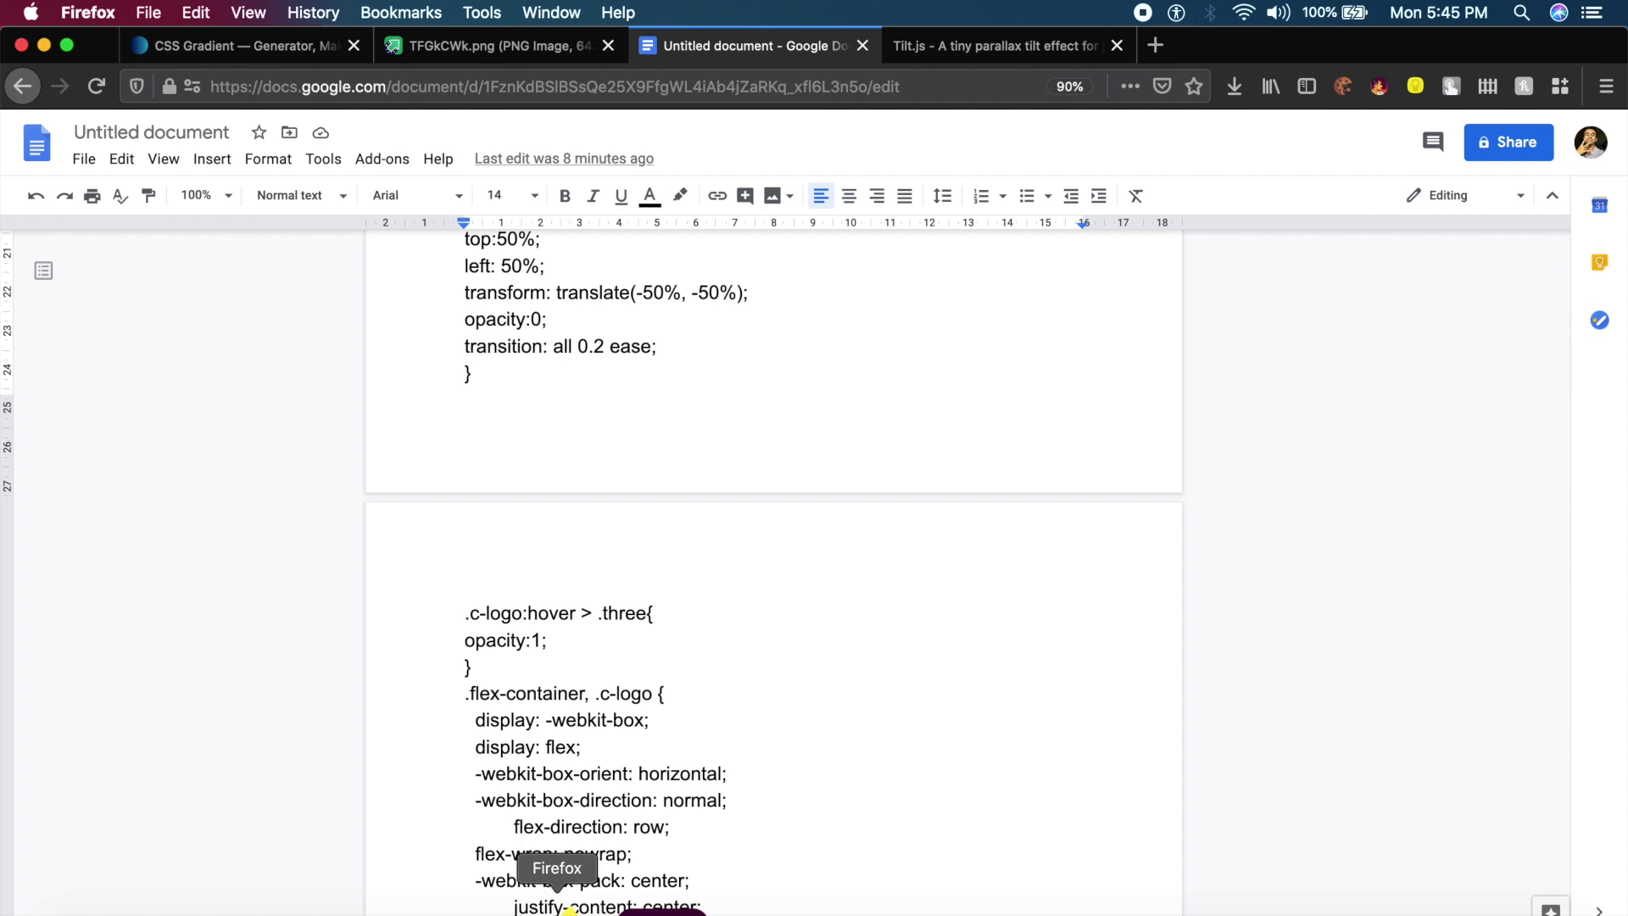
{"action": "scroll", "coordinate": [676, 319], "scroll_direction": "up", "scroll_amount": 10}
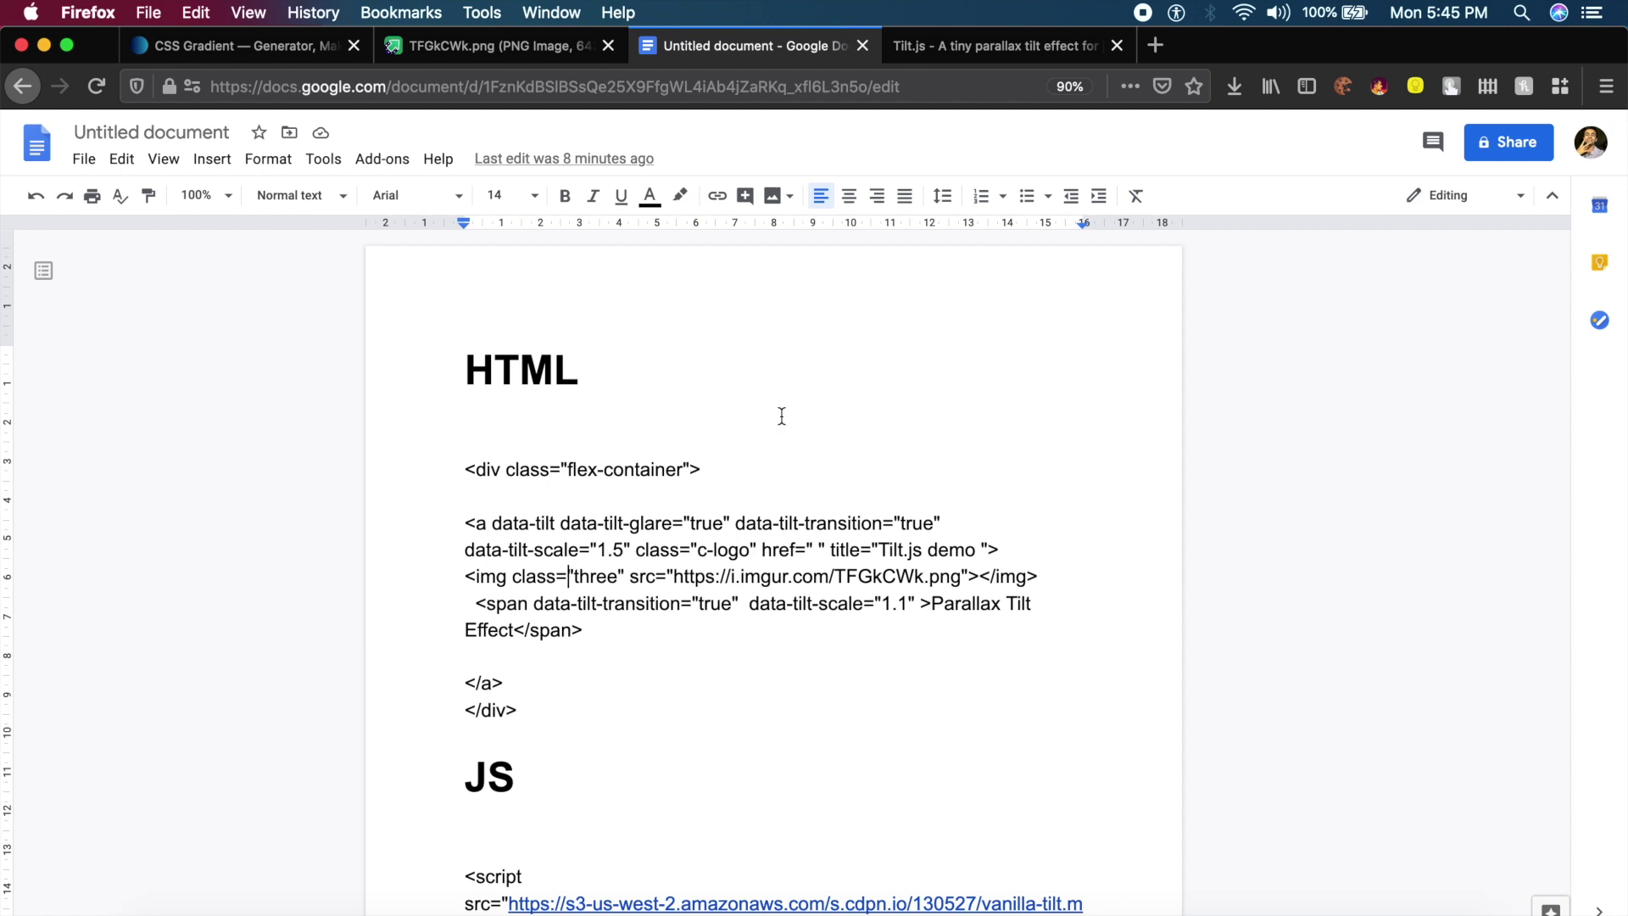
{"action": "scroll", "coordinate": [666, 516], "scroll_direction": "down", "scroll_amount": 4}
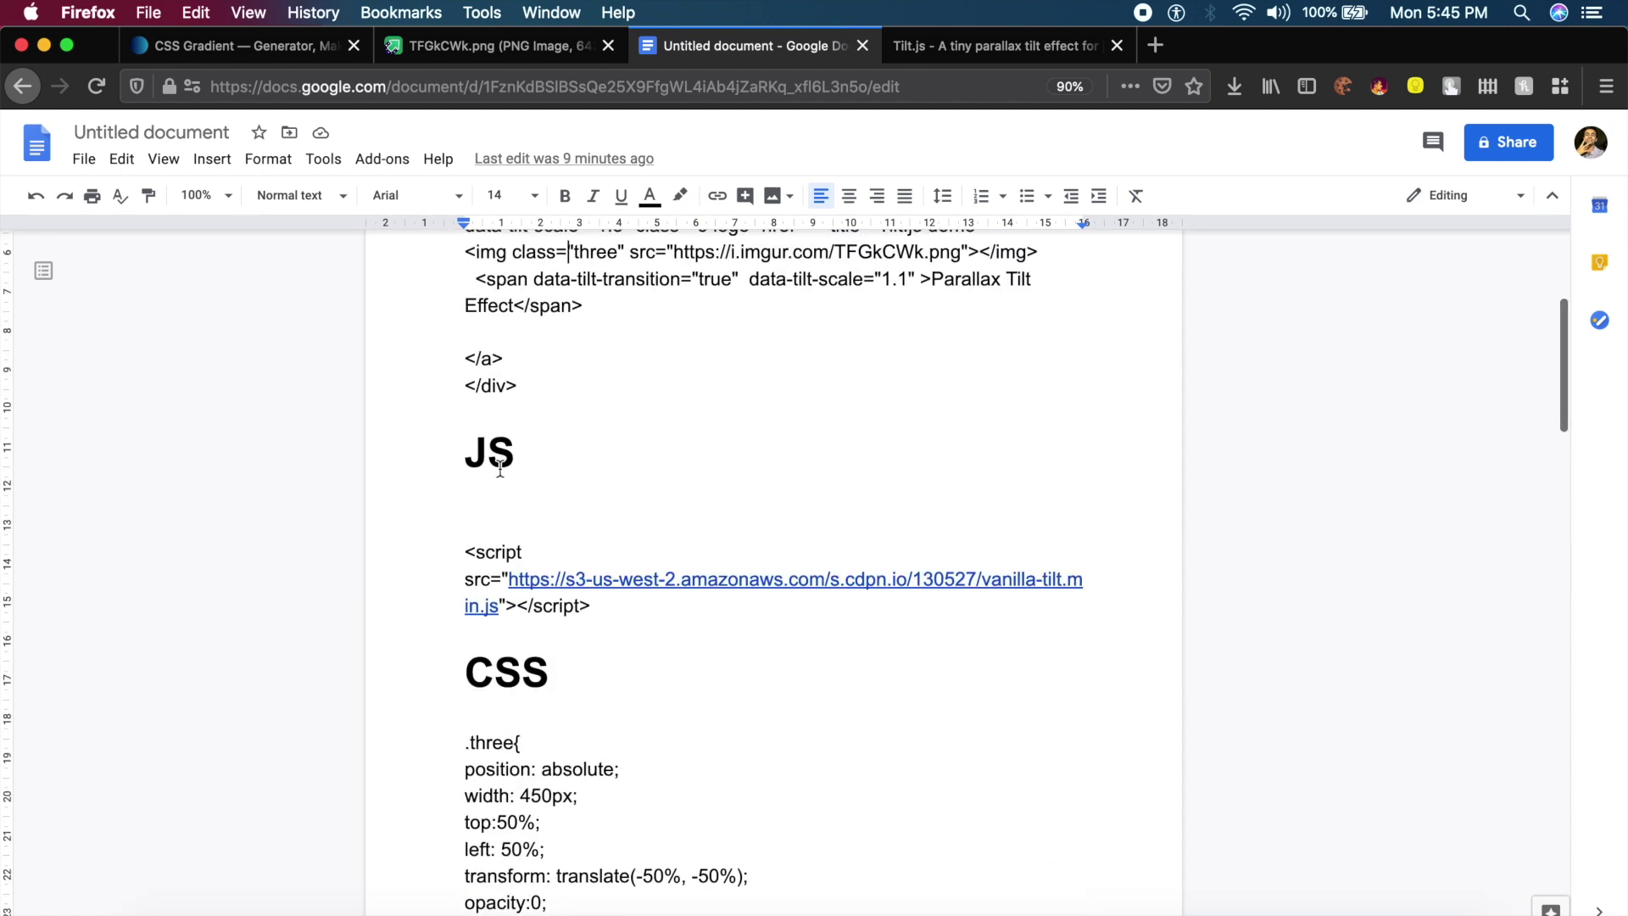
{"action": "left_click", "coordinate": [481, 448]}
{"action": "left_click_drag", "start_coordinate": [480, 447], "coordinate": [510, 449]}
{"action": "left_click_drag", "start_coordinate": [464, 552], "coordinate": [658, 617]}
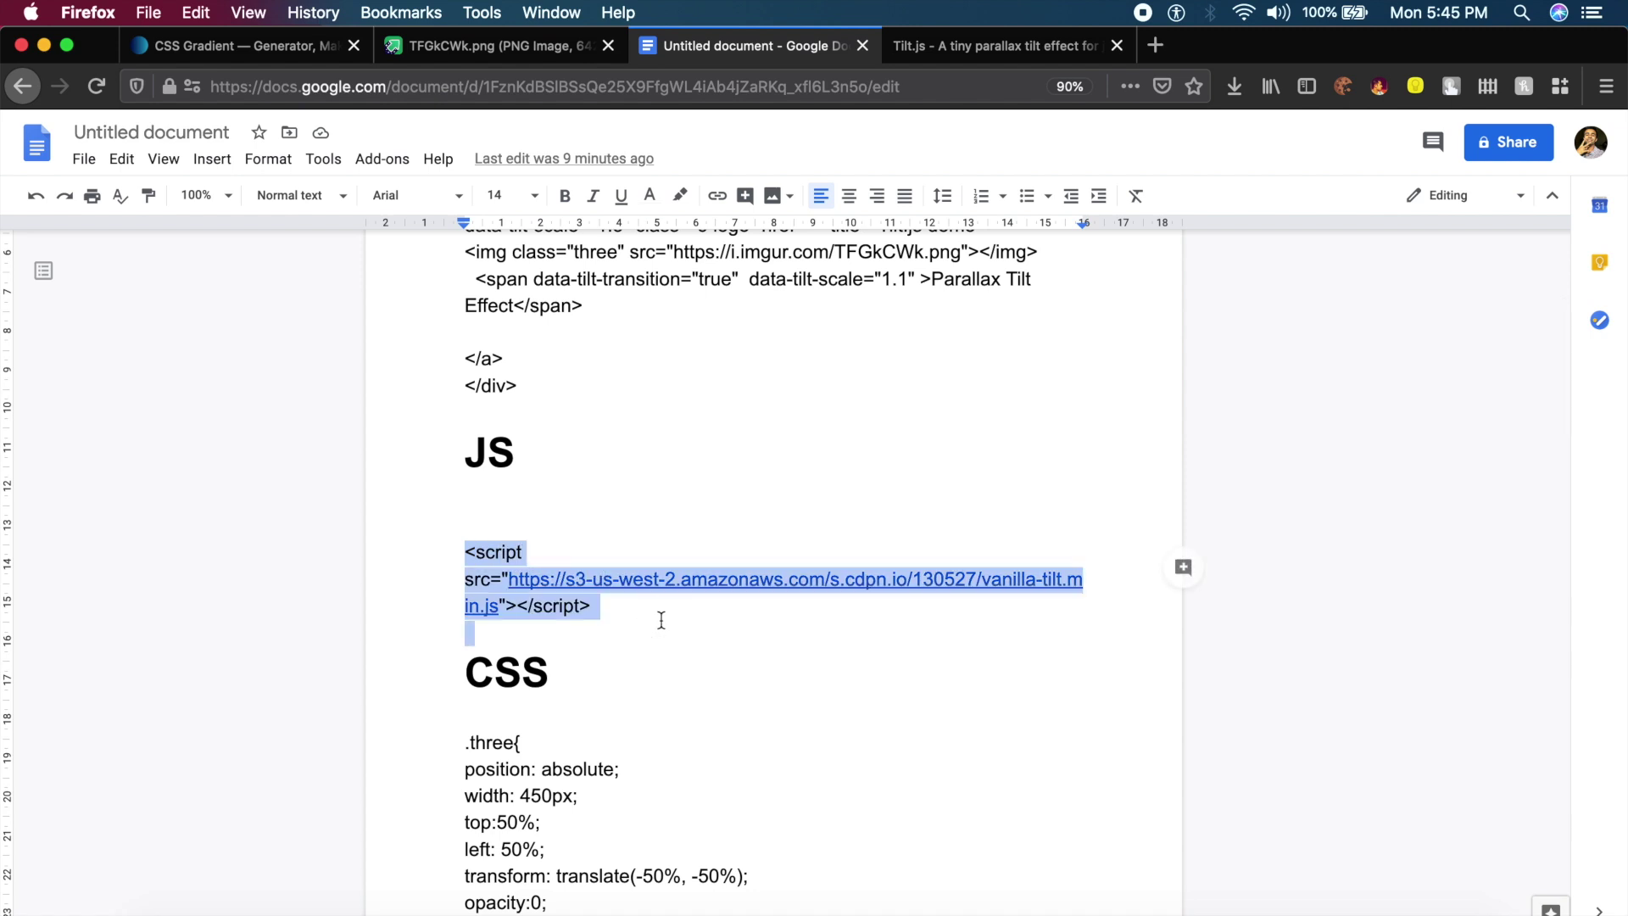
{"action": "key", "text": "super+c"}
{"action": "left_click", "coordinate": [632, 901]}
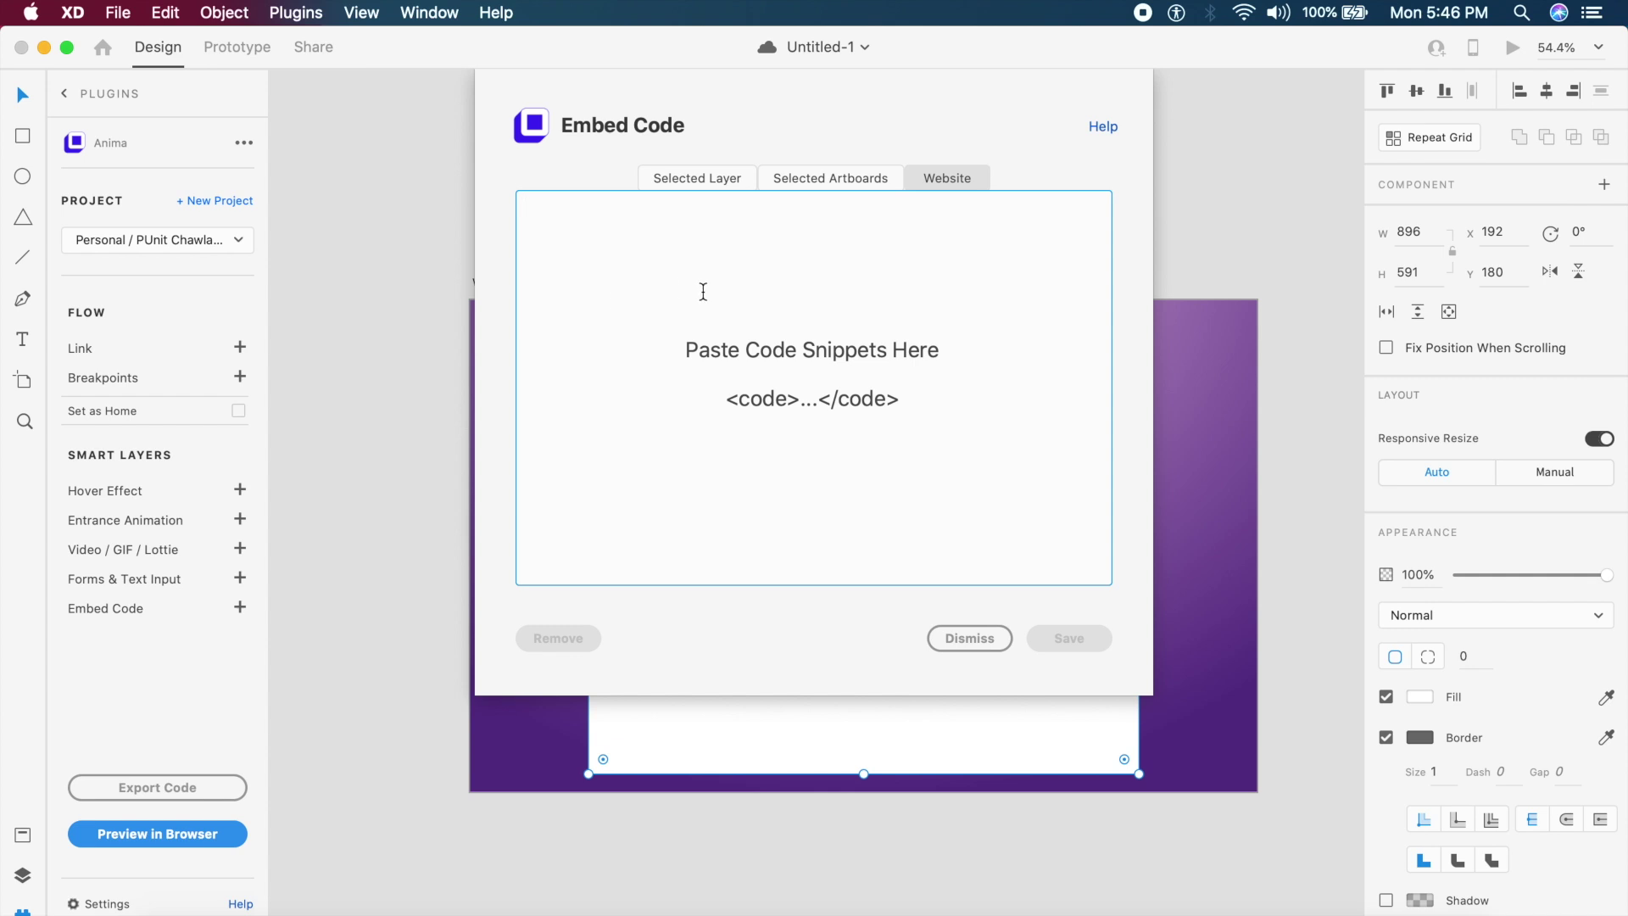
{"action": "key", "text": "super+v"}
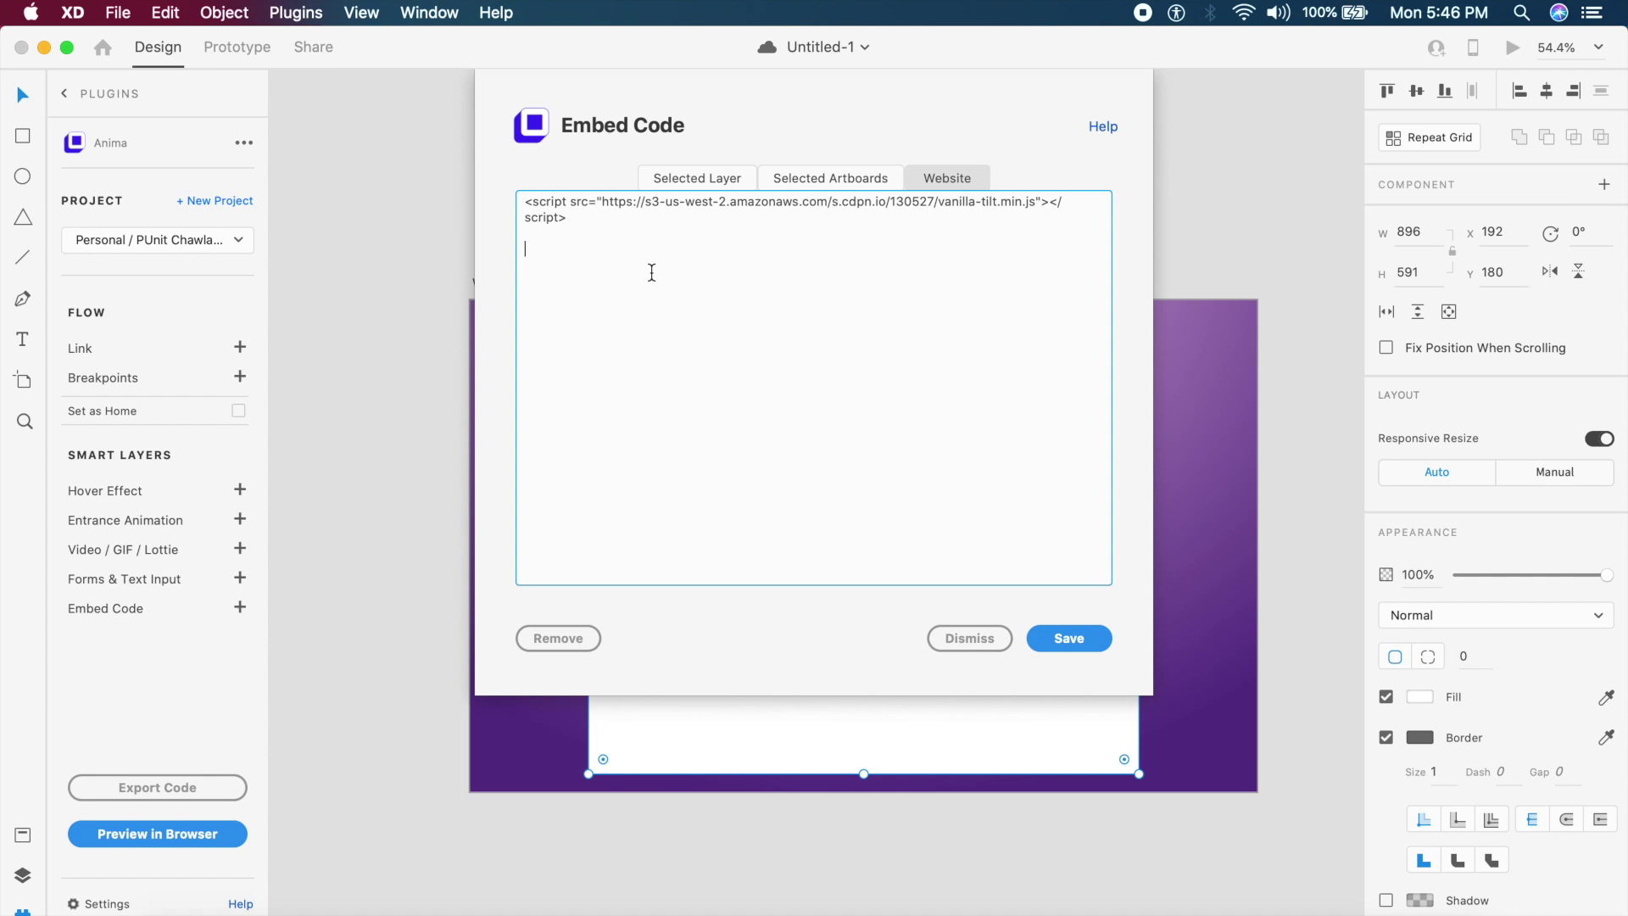
{"action": "left_click", "coordinate": [1061, 639]}
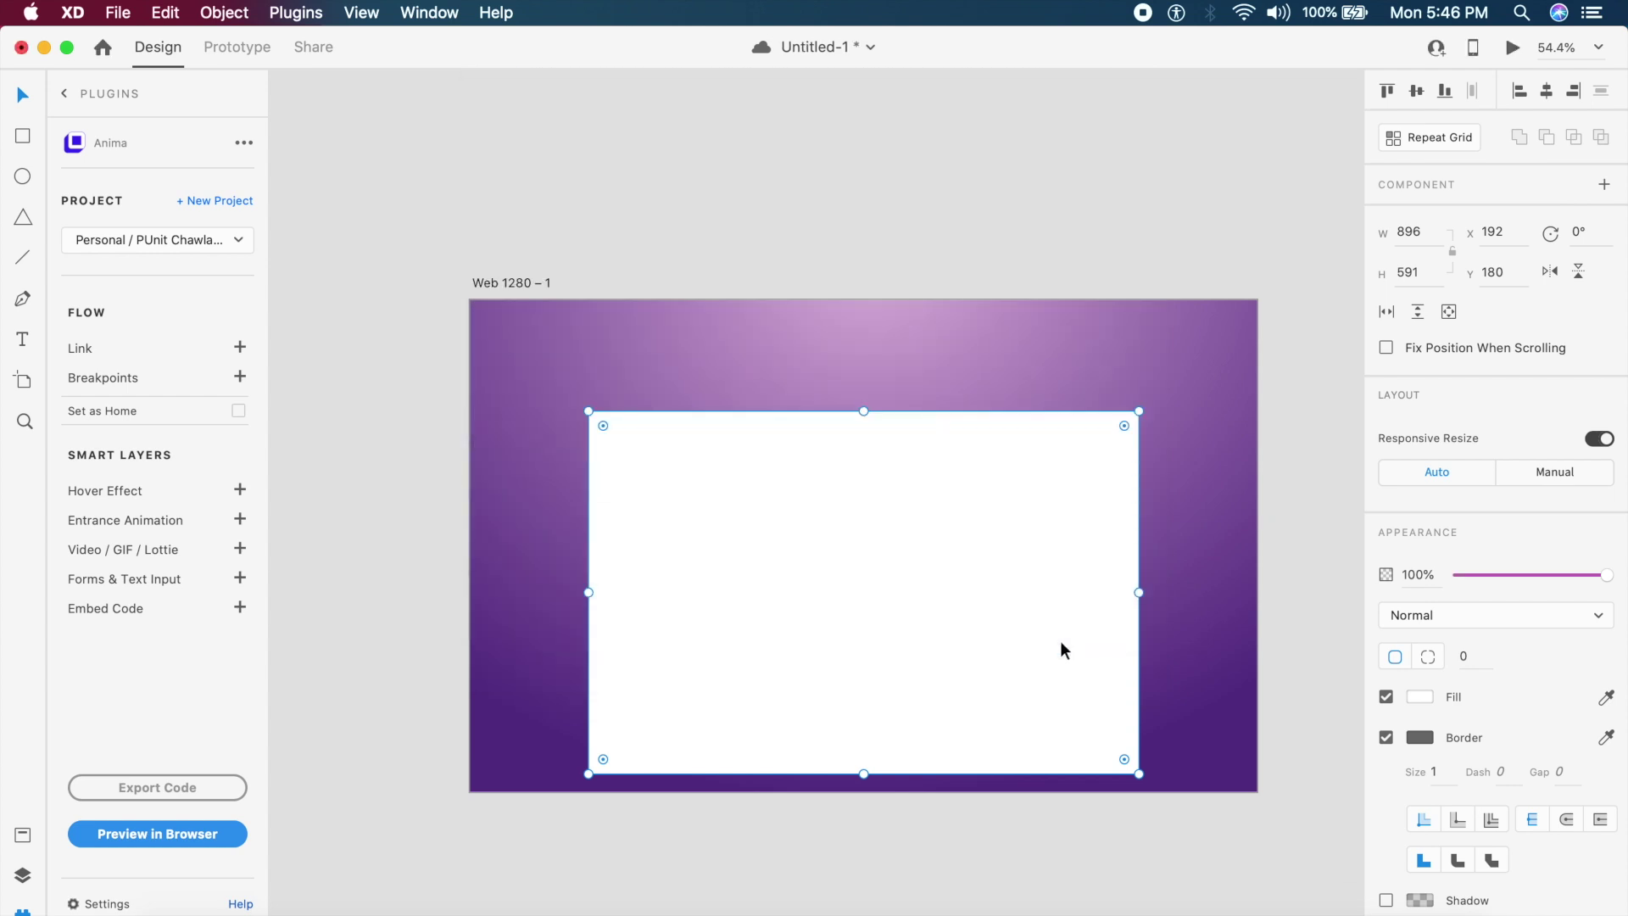
{"action": "left_click", "coordinate": [240, 608]}
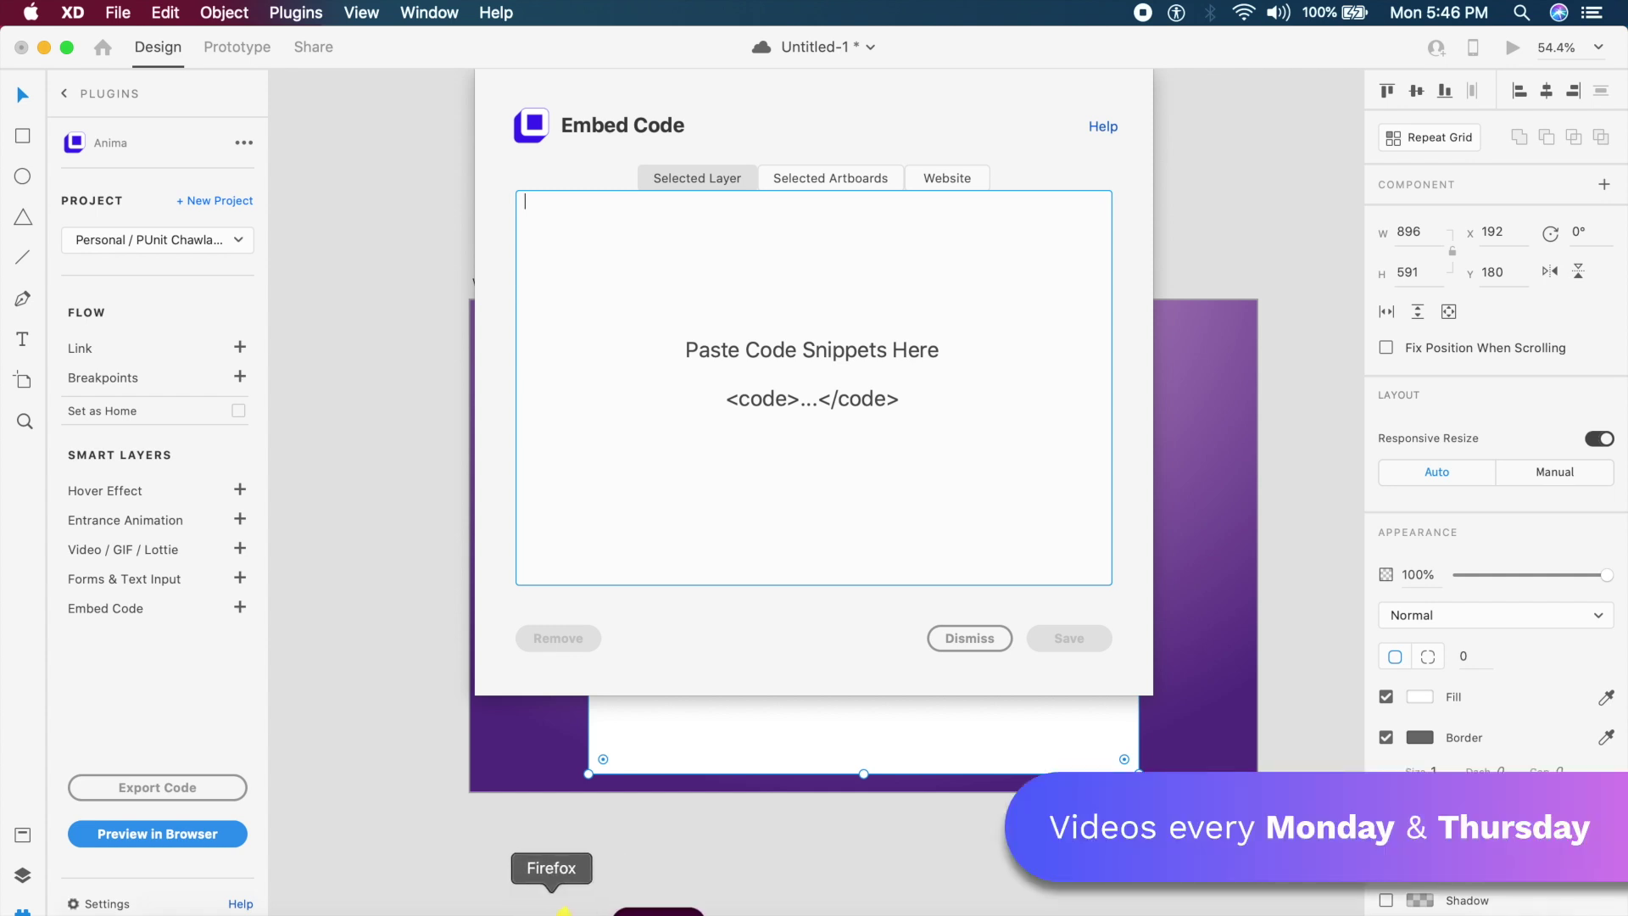
Copy the tilt card HTML markup from the notes into the card's embed code box
{"action": "left_click", "coordinate": [564, 912]}
{"action": "scroll", "coordinate": [631, 465], "scroll_direction": "up", "scroll_amount": 5}
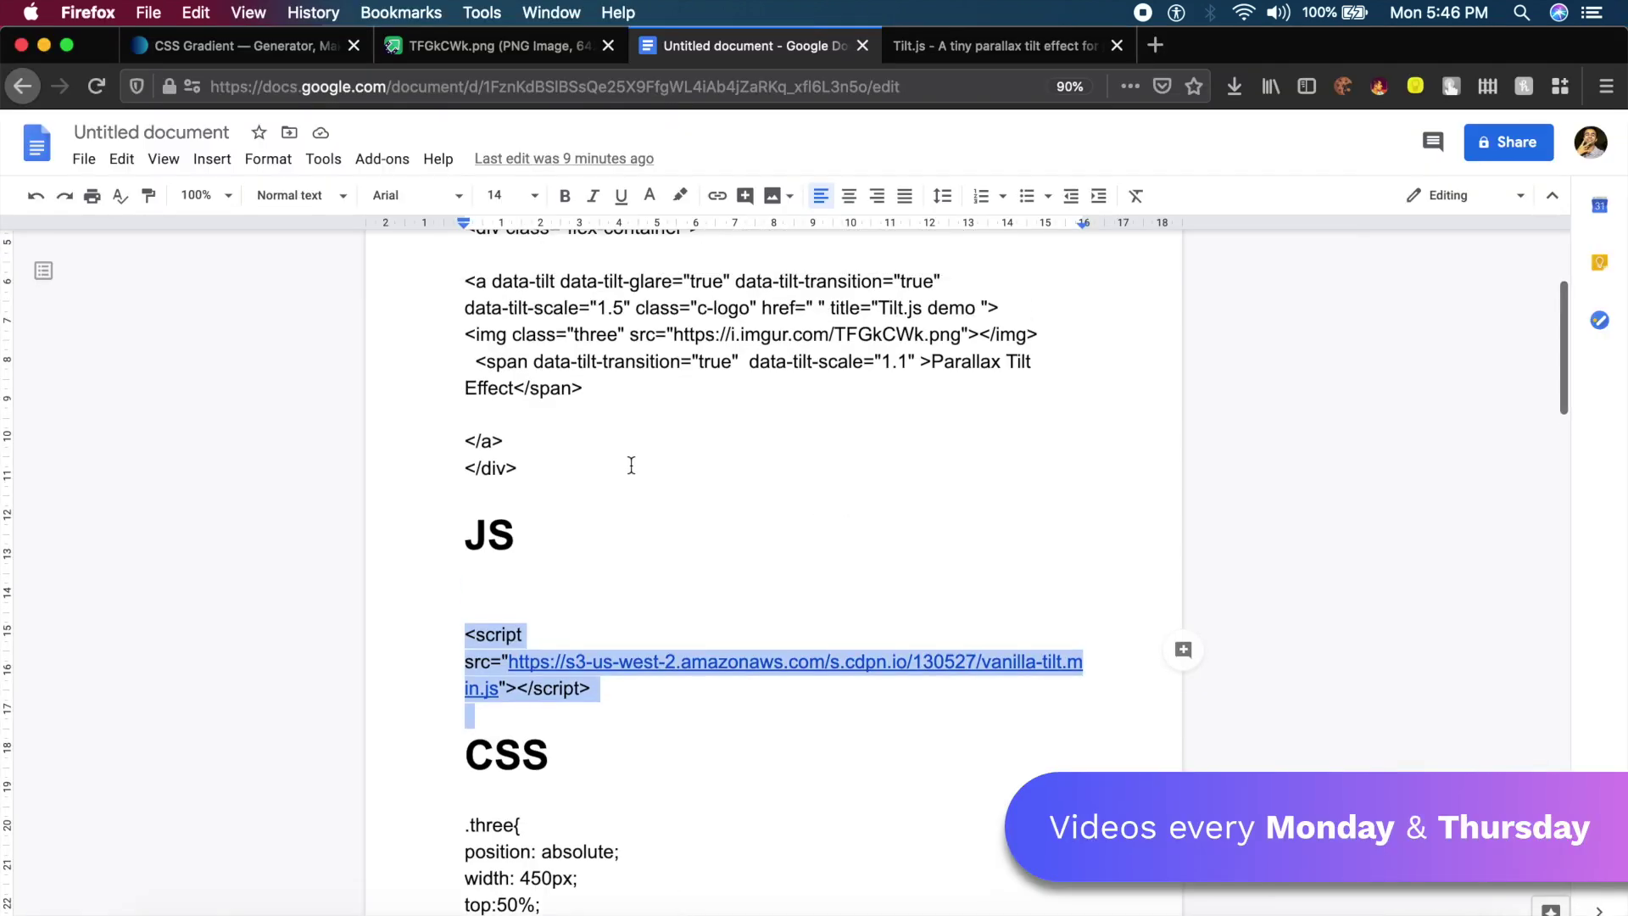
{"action": "left_click", "coordinate": [545, 574]}
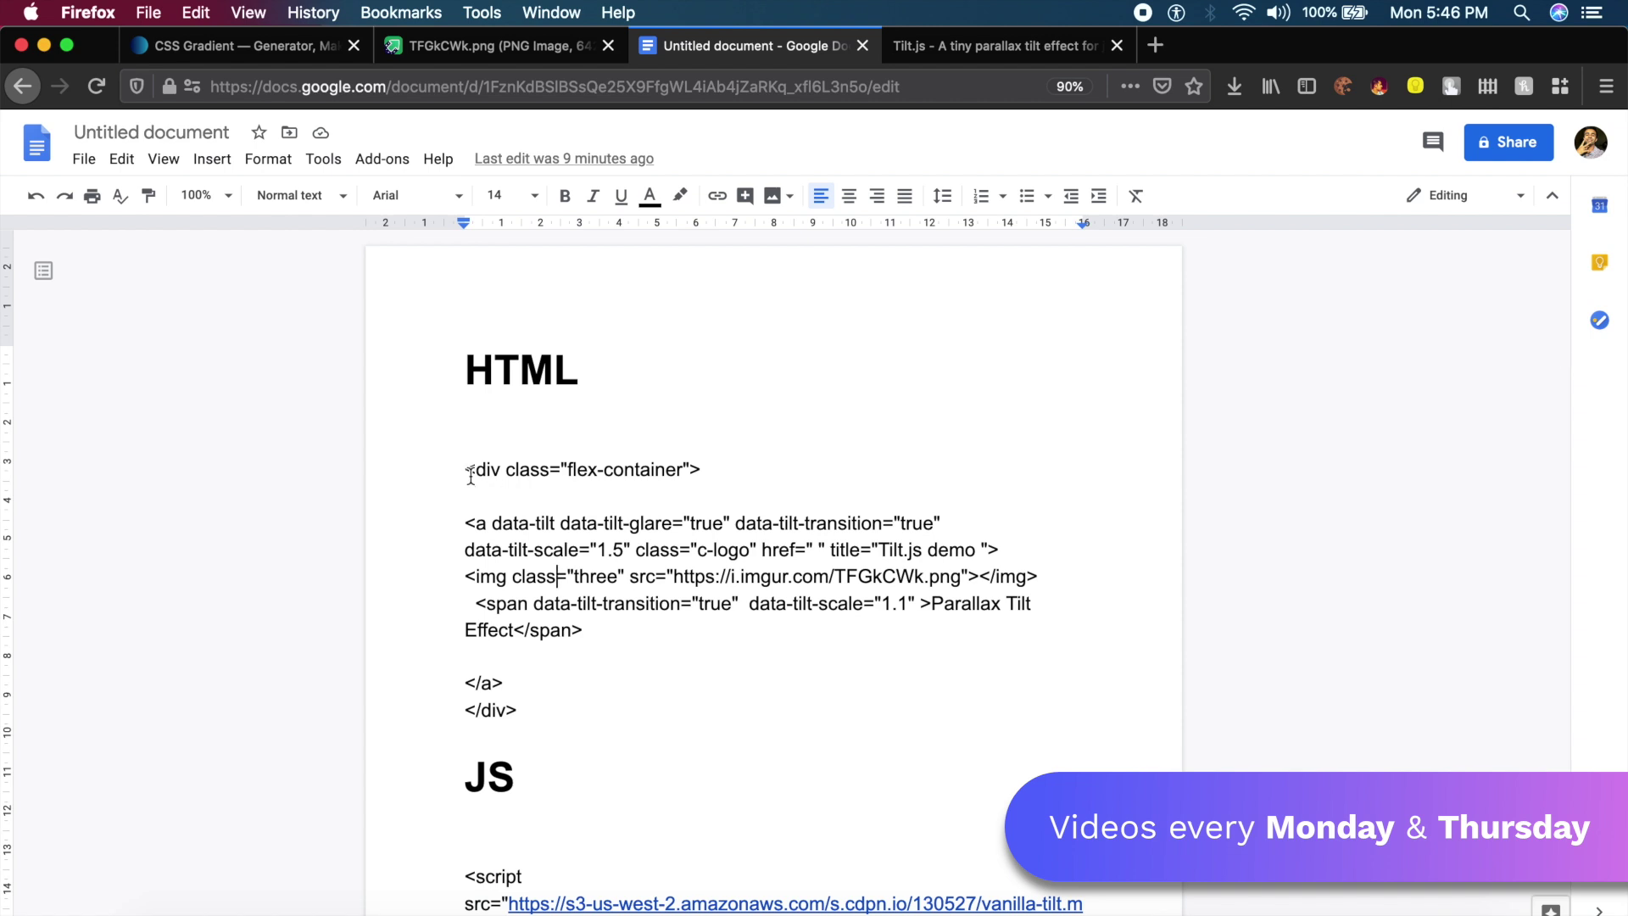
{"action": "left_click_drag", "start_coordinate": [472, 476], "coordinate": [501, 577]}
{"action": "left_click", "coordinate": [436, 462]}
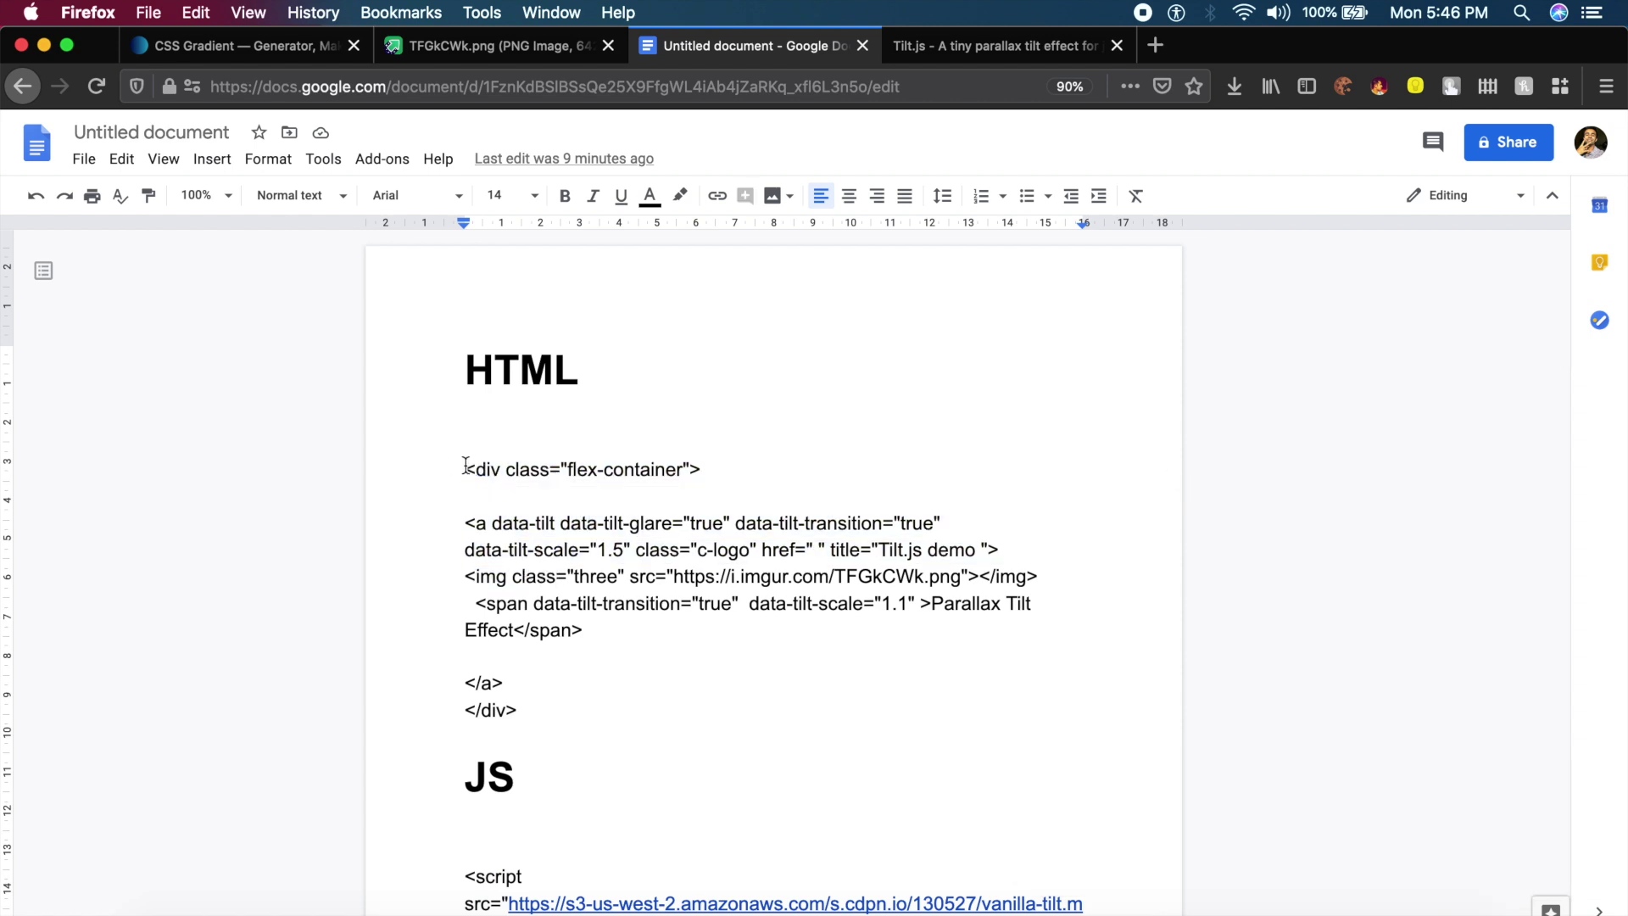
{"action": "left_click_drag", "start_coordinate": [465, 469], "coordinate": [468, 519]}
{"action": "left_click_drag", "start_coordinate": [597, 723], "coordinate": [598, 718]}
{"action": "key", "text": "super+c"}
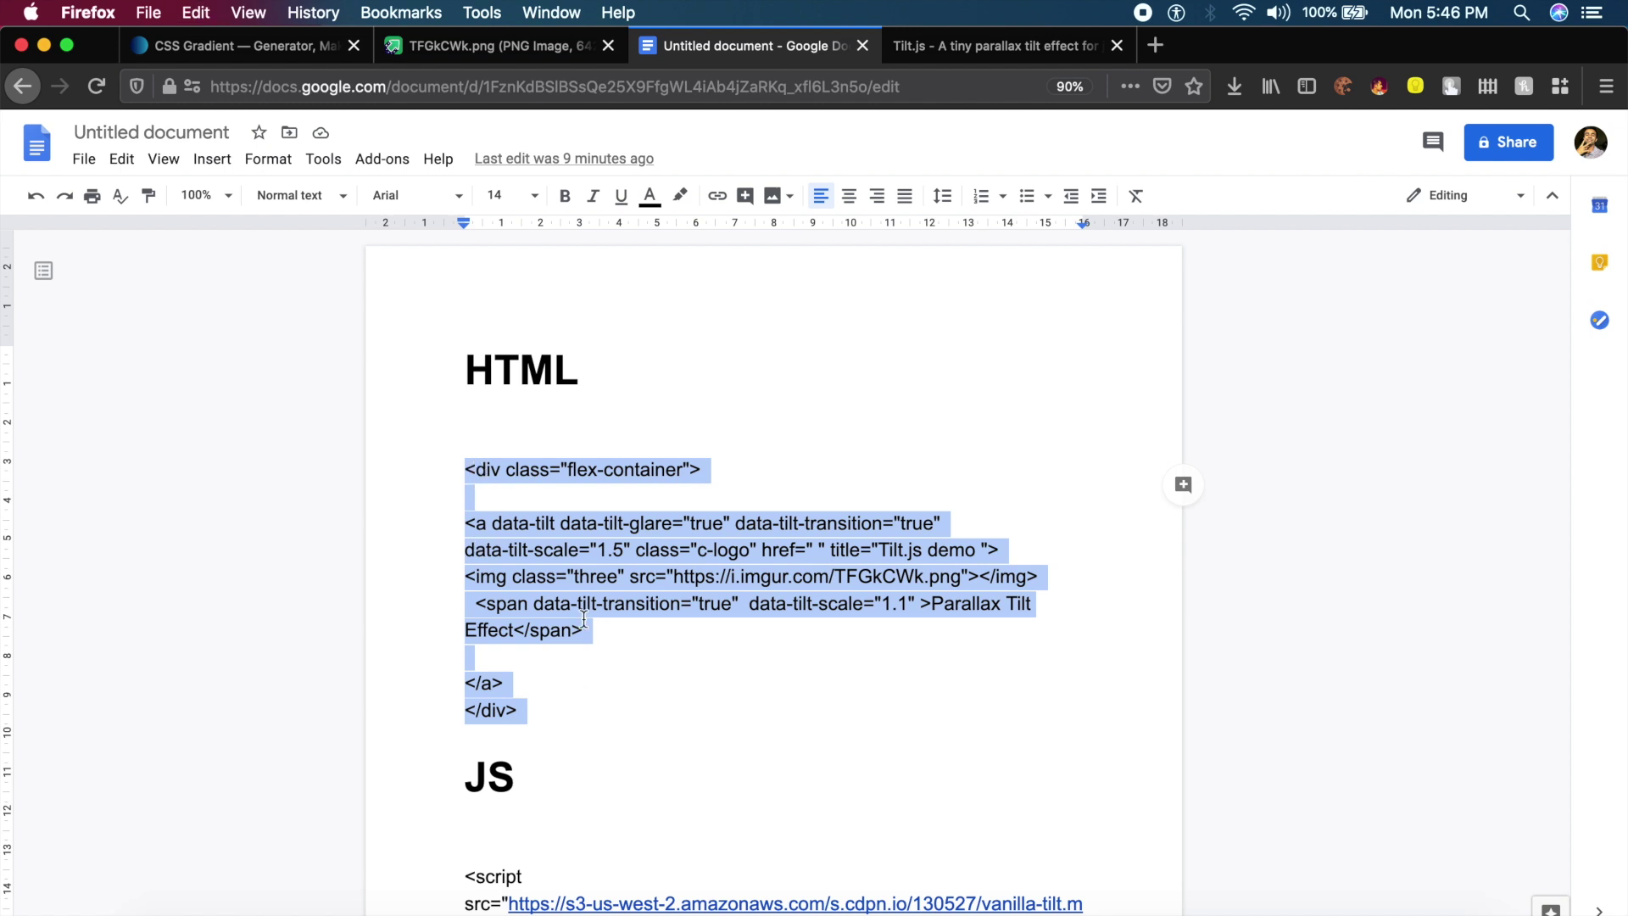
{"action": "left_click", "coordinate": [636, 896]}
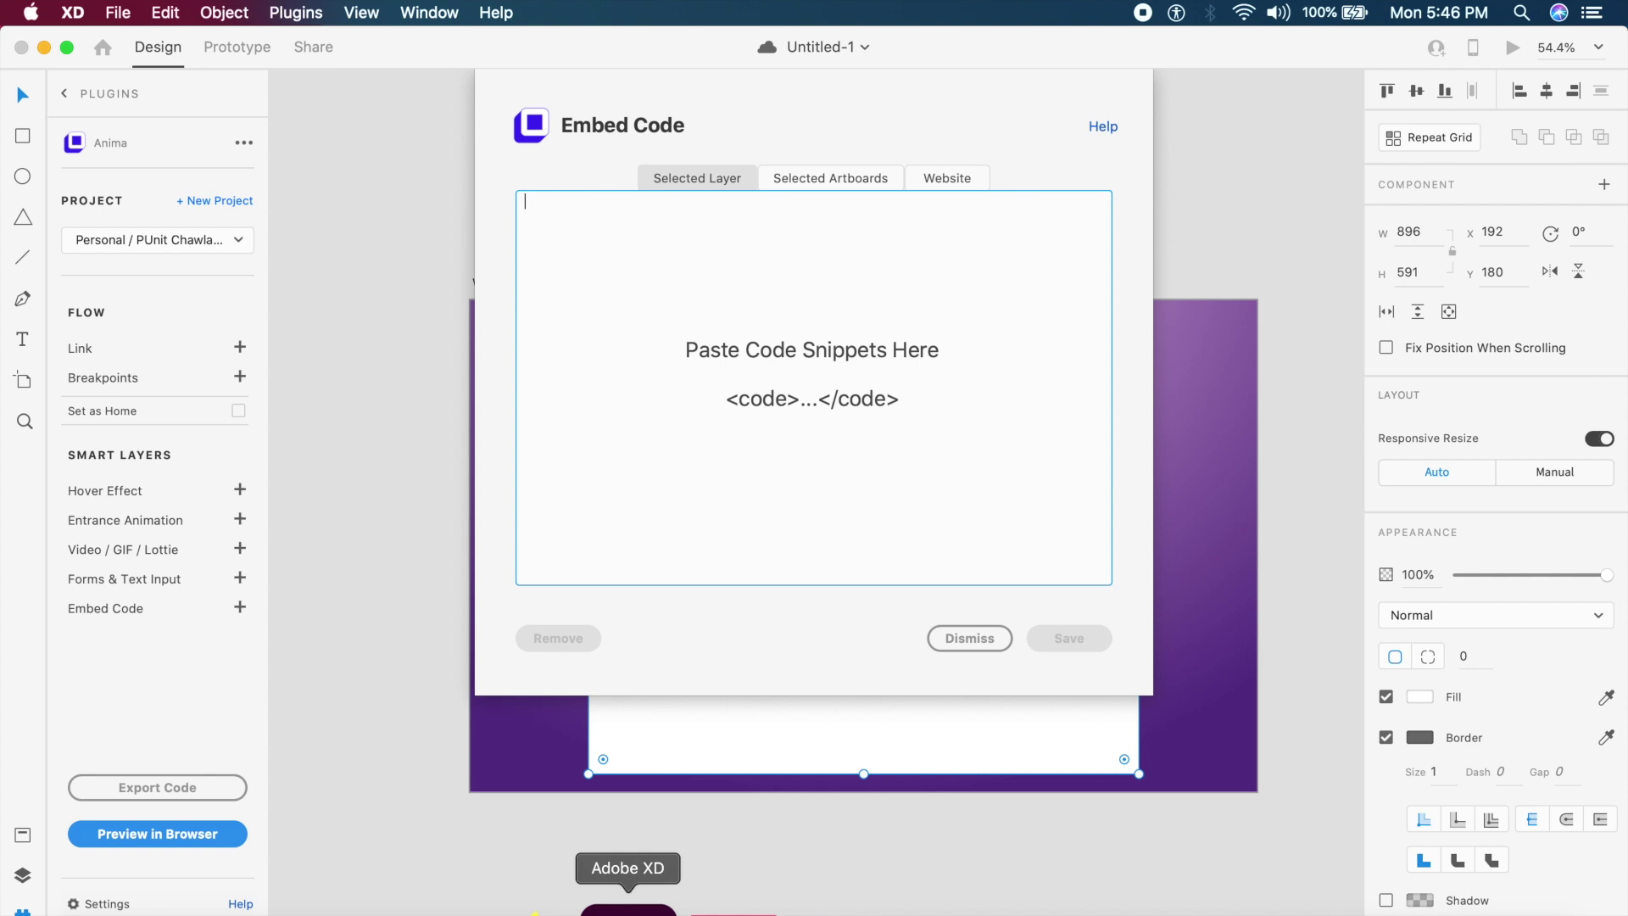
{"action": "left_click", "coordinate": [687, 416]}
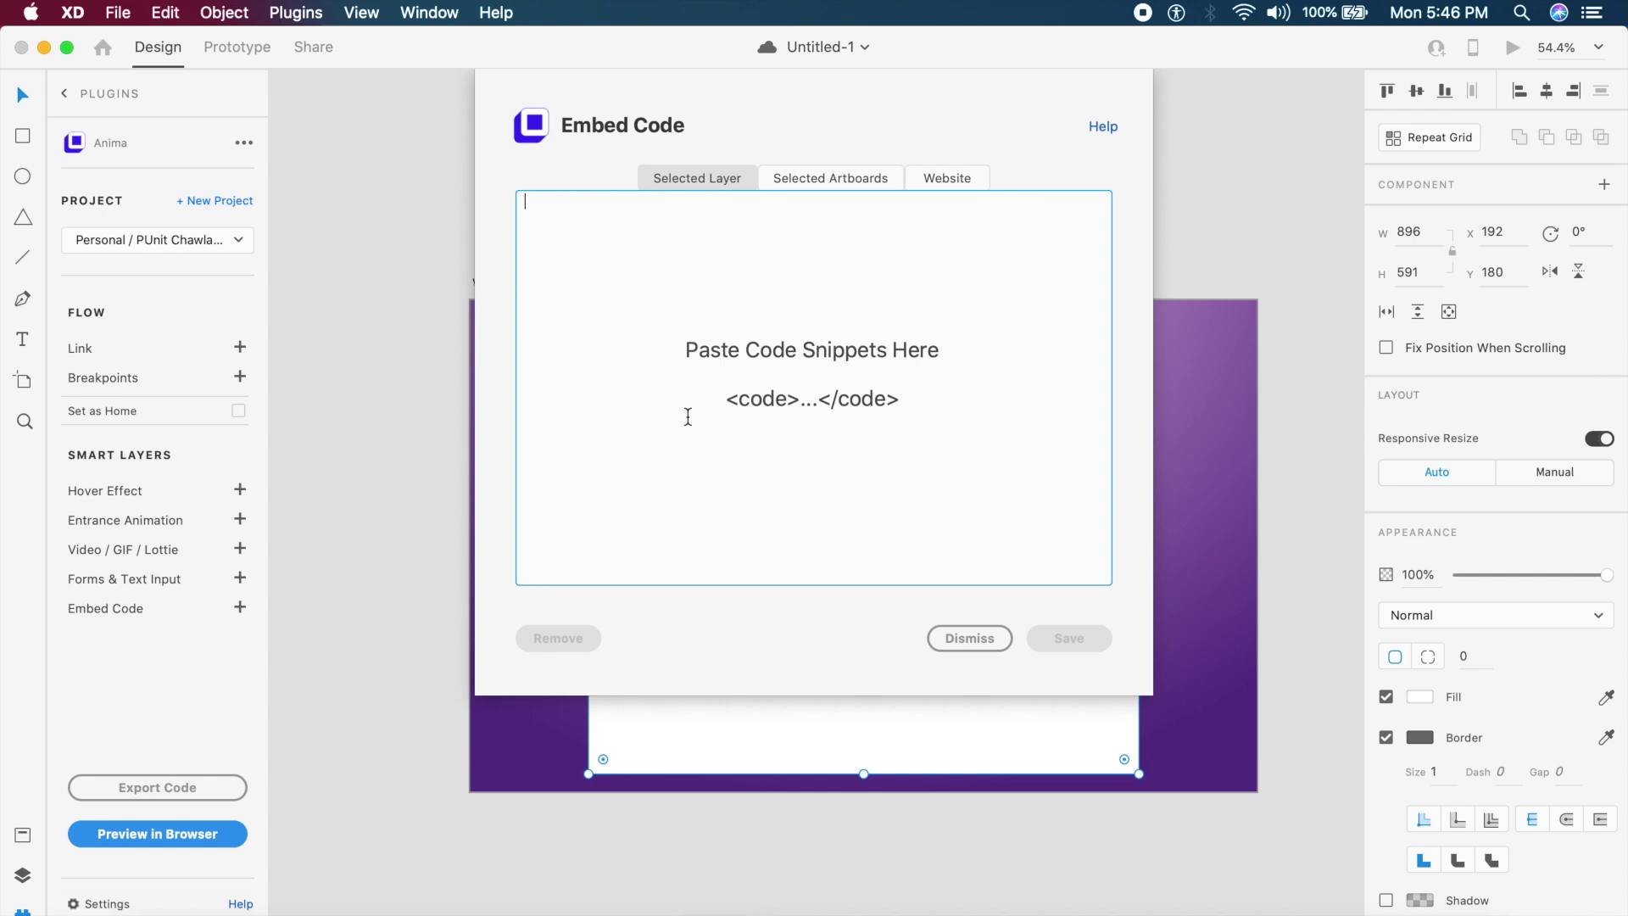
{"action": "key", "text": "super+v"}
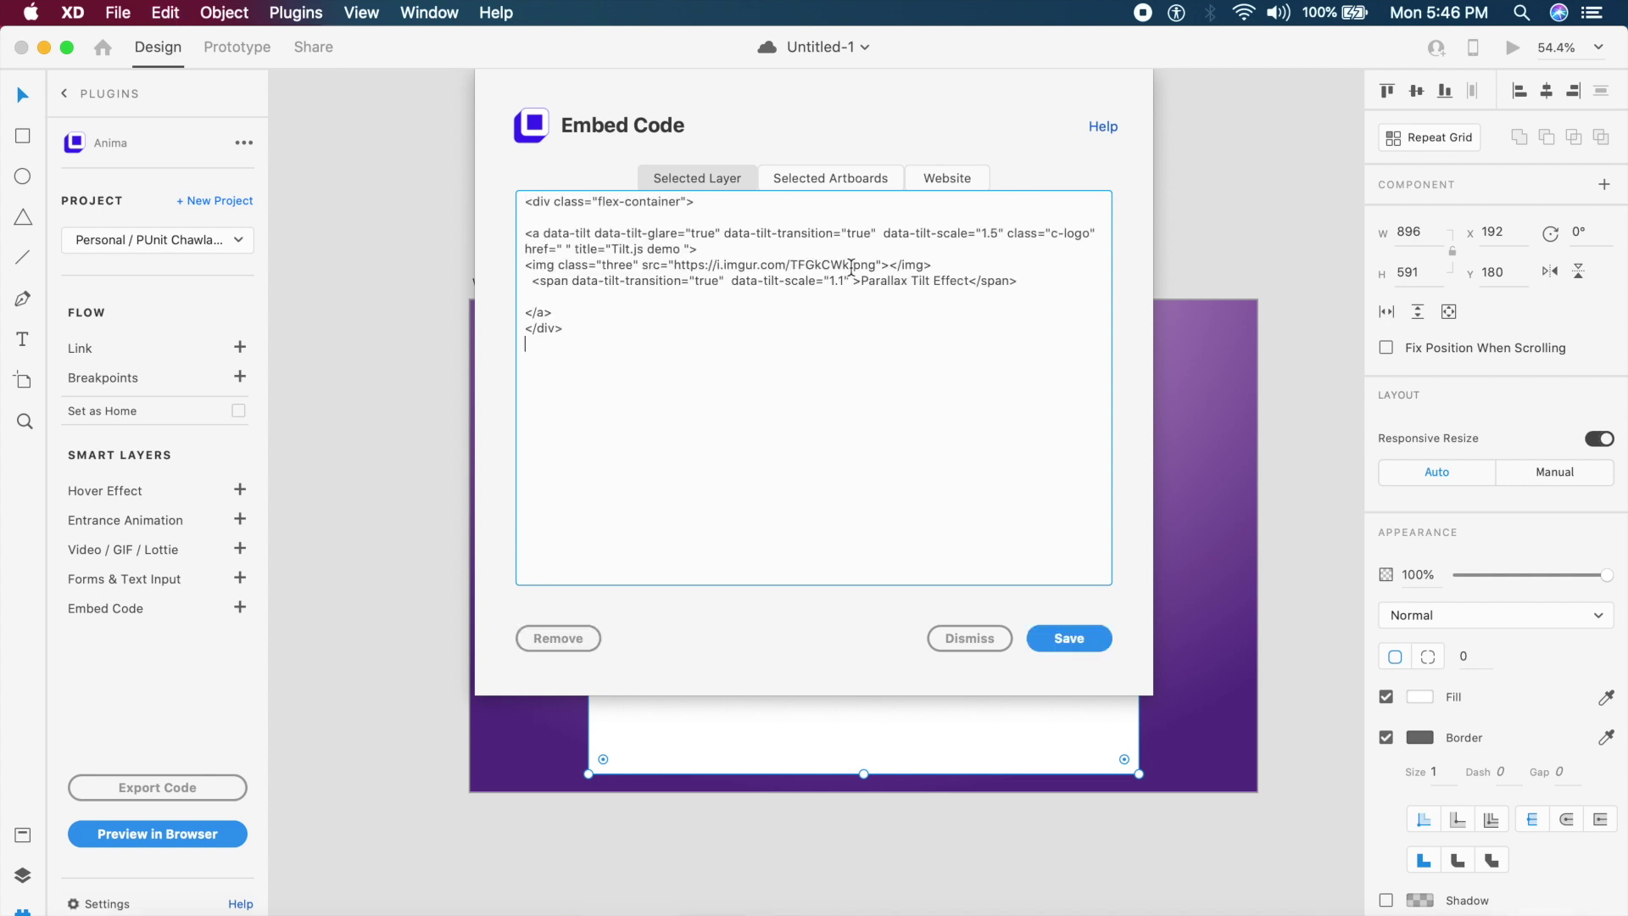
Replace the 'Parallax Tilt Effect' label with the creator's name plus '3D'
{"action": "left_click", "coordinate": [900, 295]}
{"action": "left_click_drag", "start_coordinate": [860, 281], "coordinate": [972, 281]}
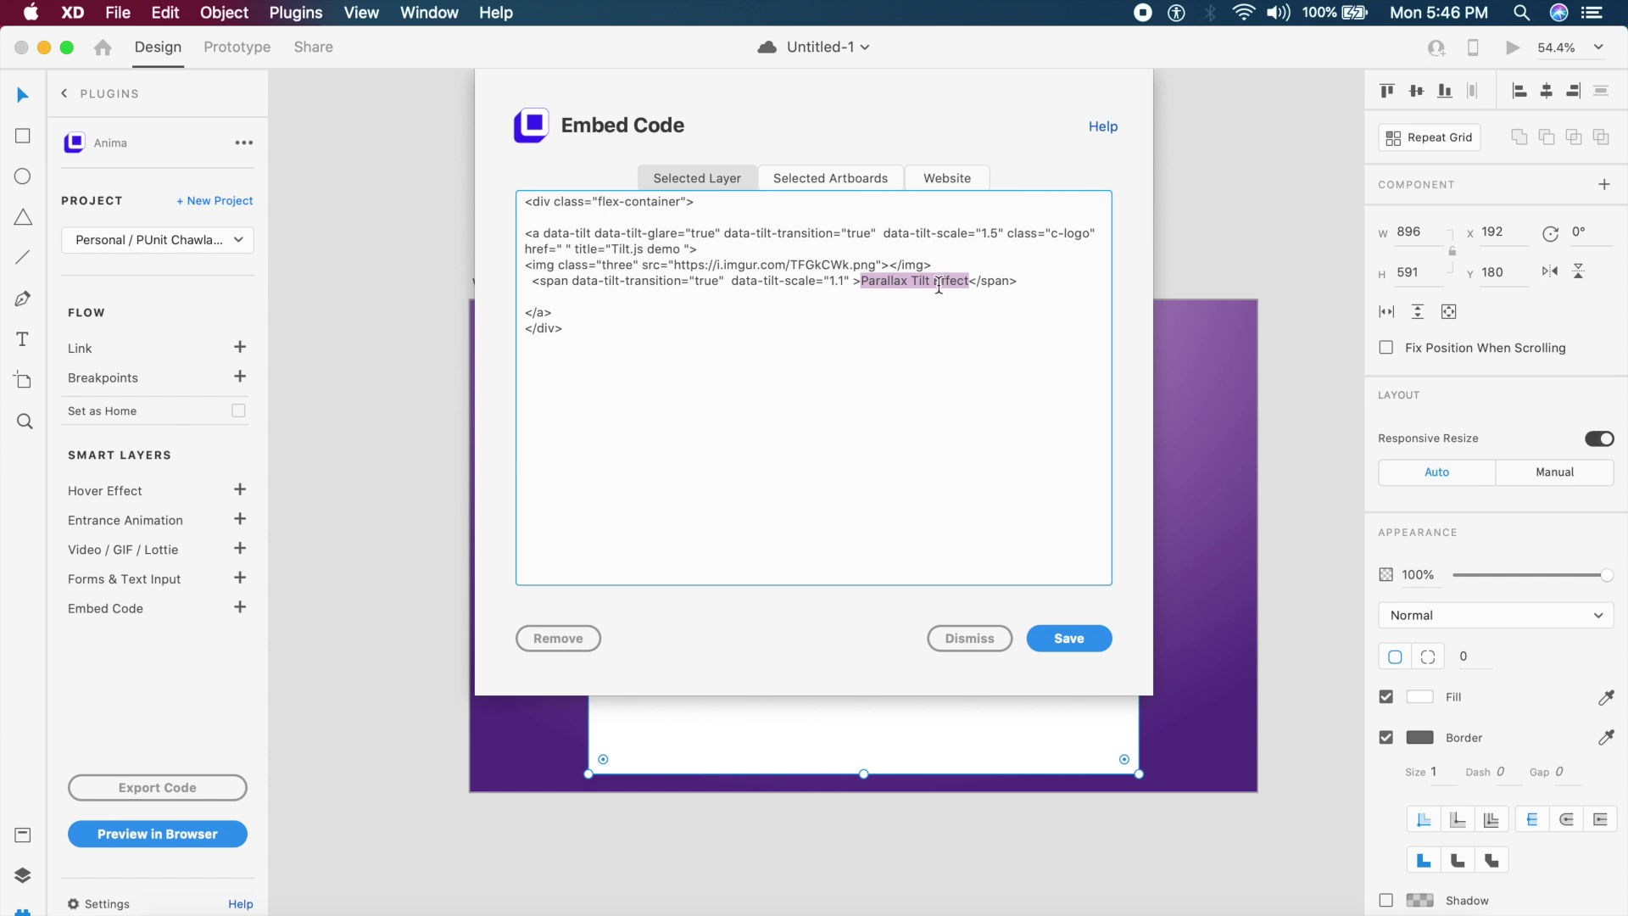
{"action": "type", "text": "Punit Cha"}
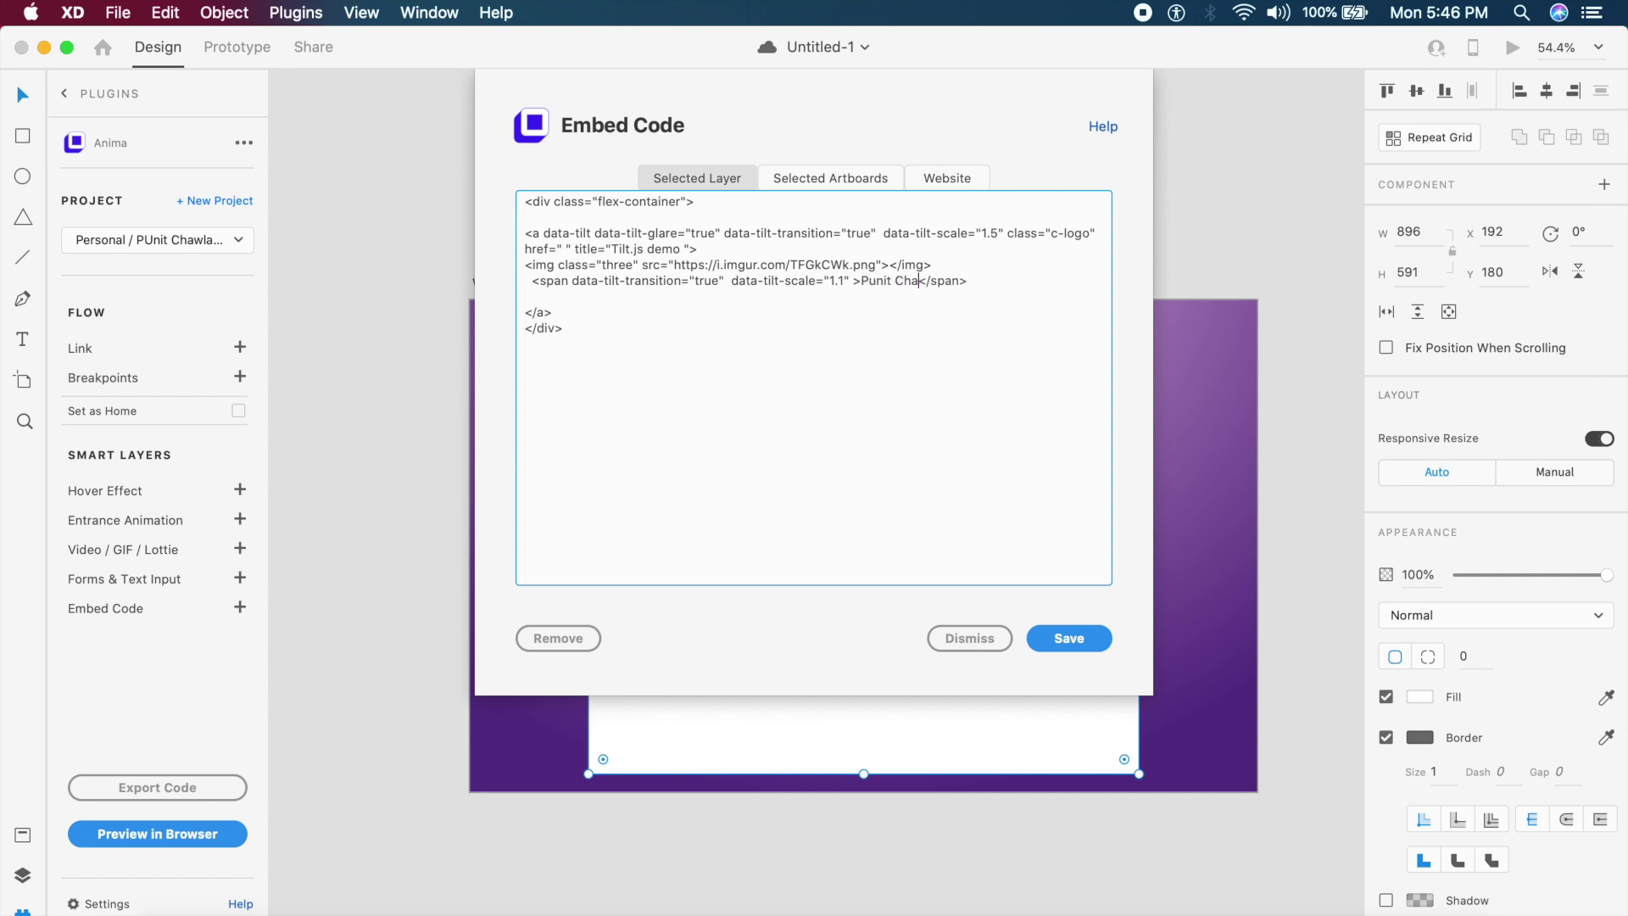
{"action": "type", "text": "wla 3D"}
{"action": "left_click", "coordinate": [872, 283]}
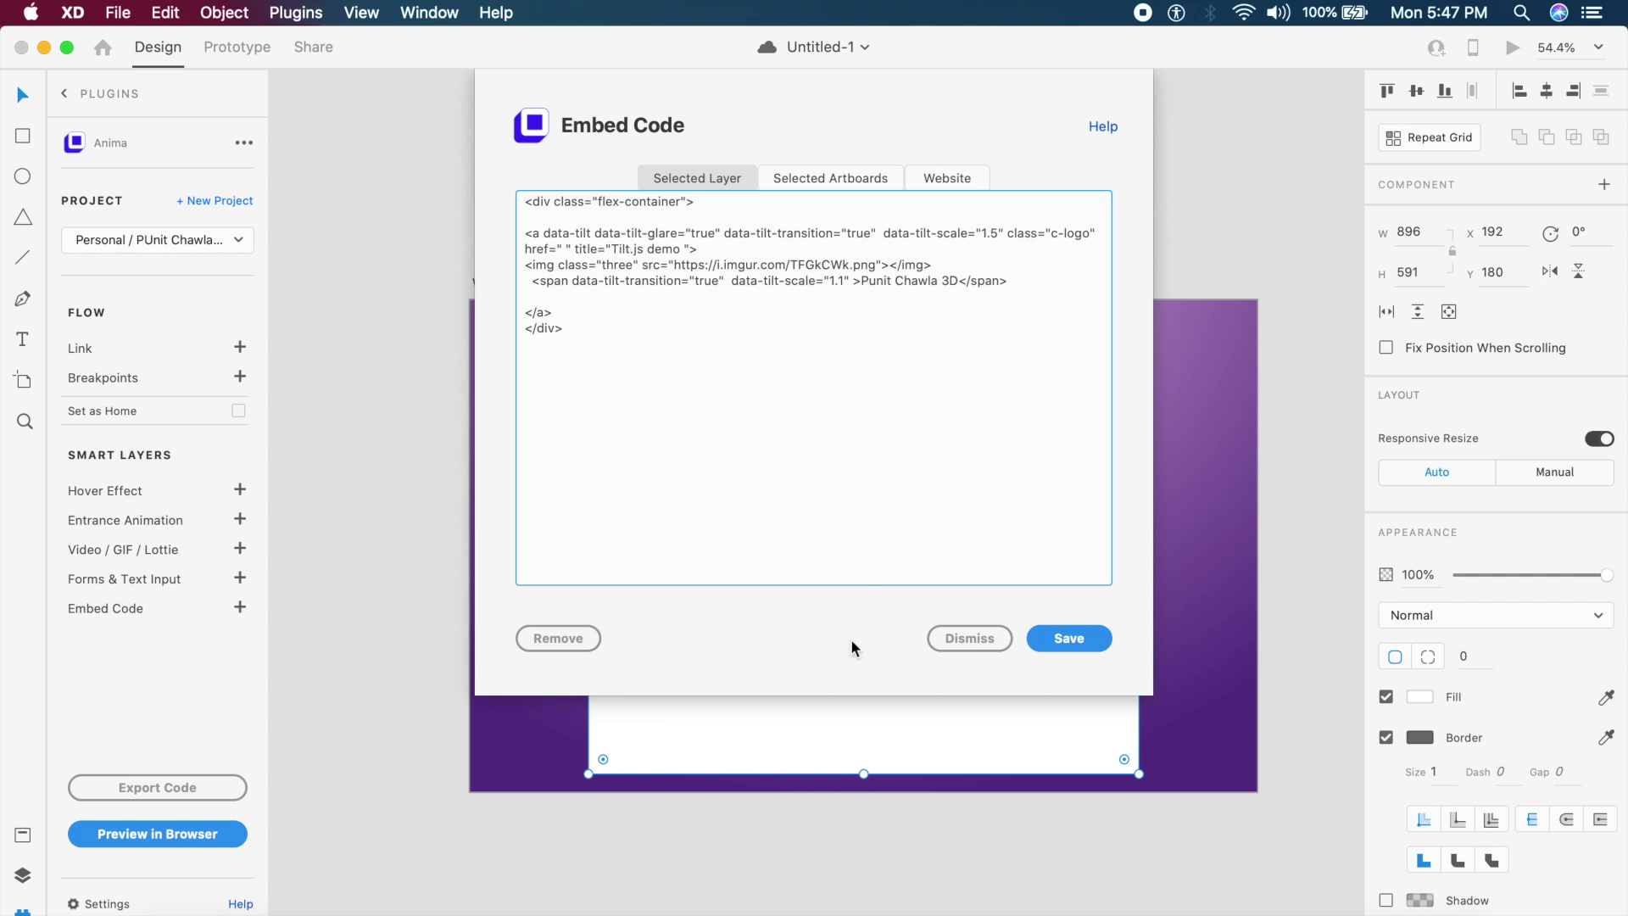
Copy the Tilt.js CSS section from the Google Docs notes
{"action": "left_click", "coordinate": [546, 901]}
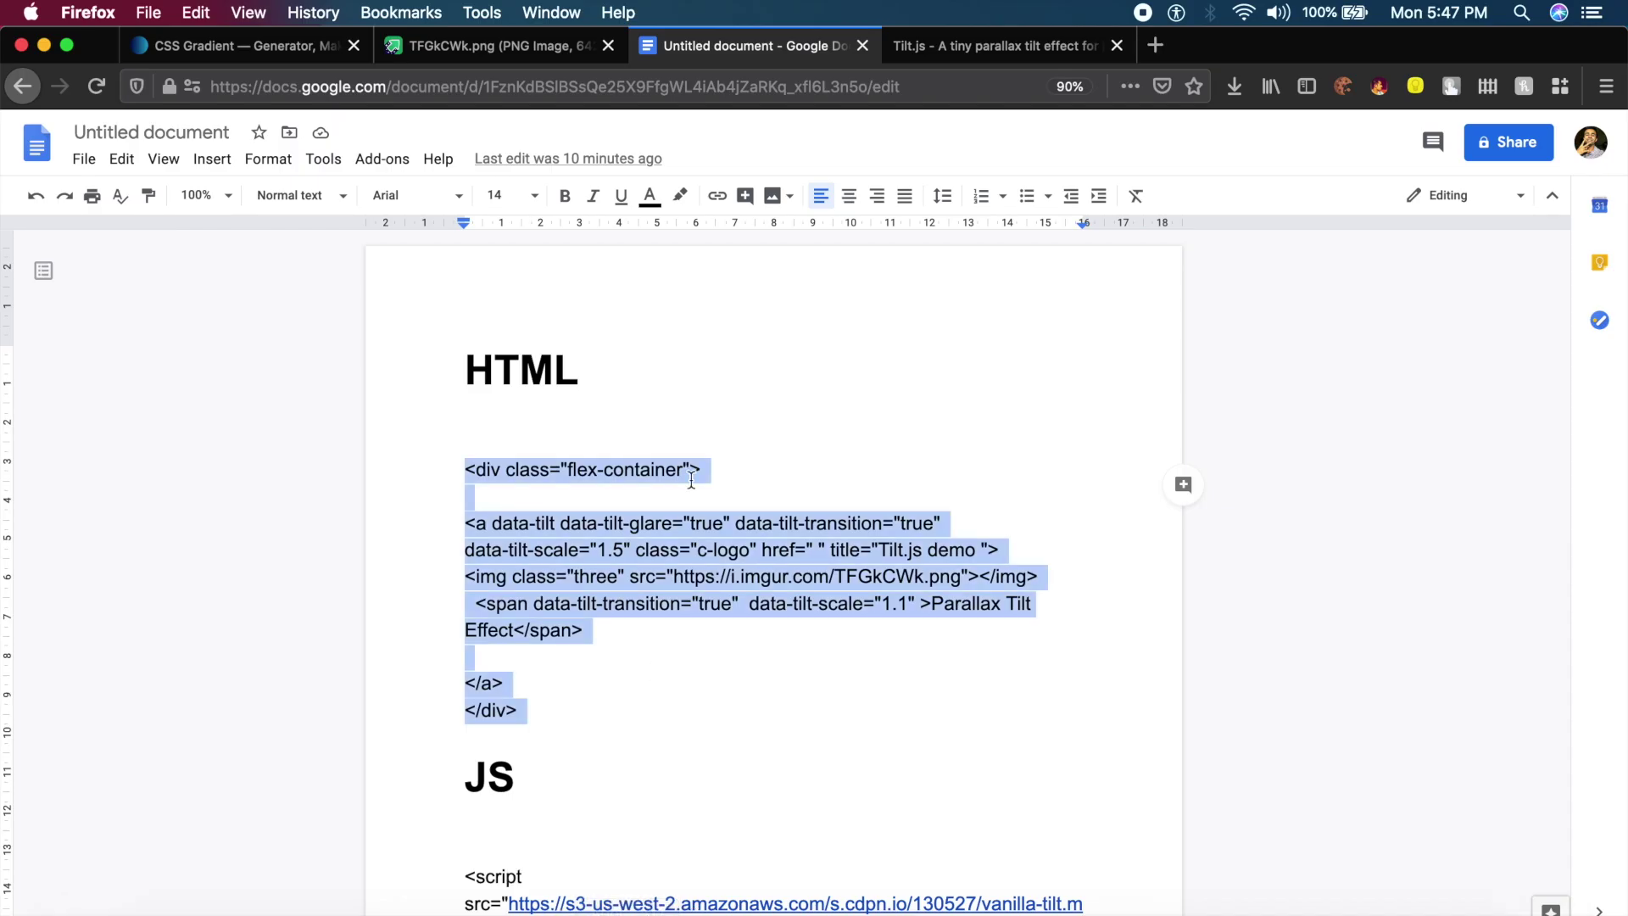
{"action": "scroll", "coordinate": [691, 480], "scroll_direction": "down", "scroll_amount": 10}
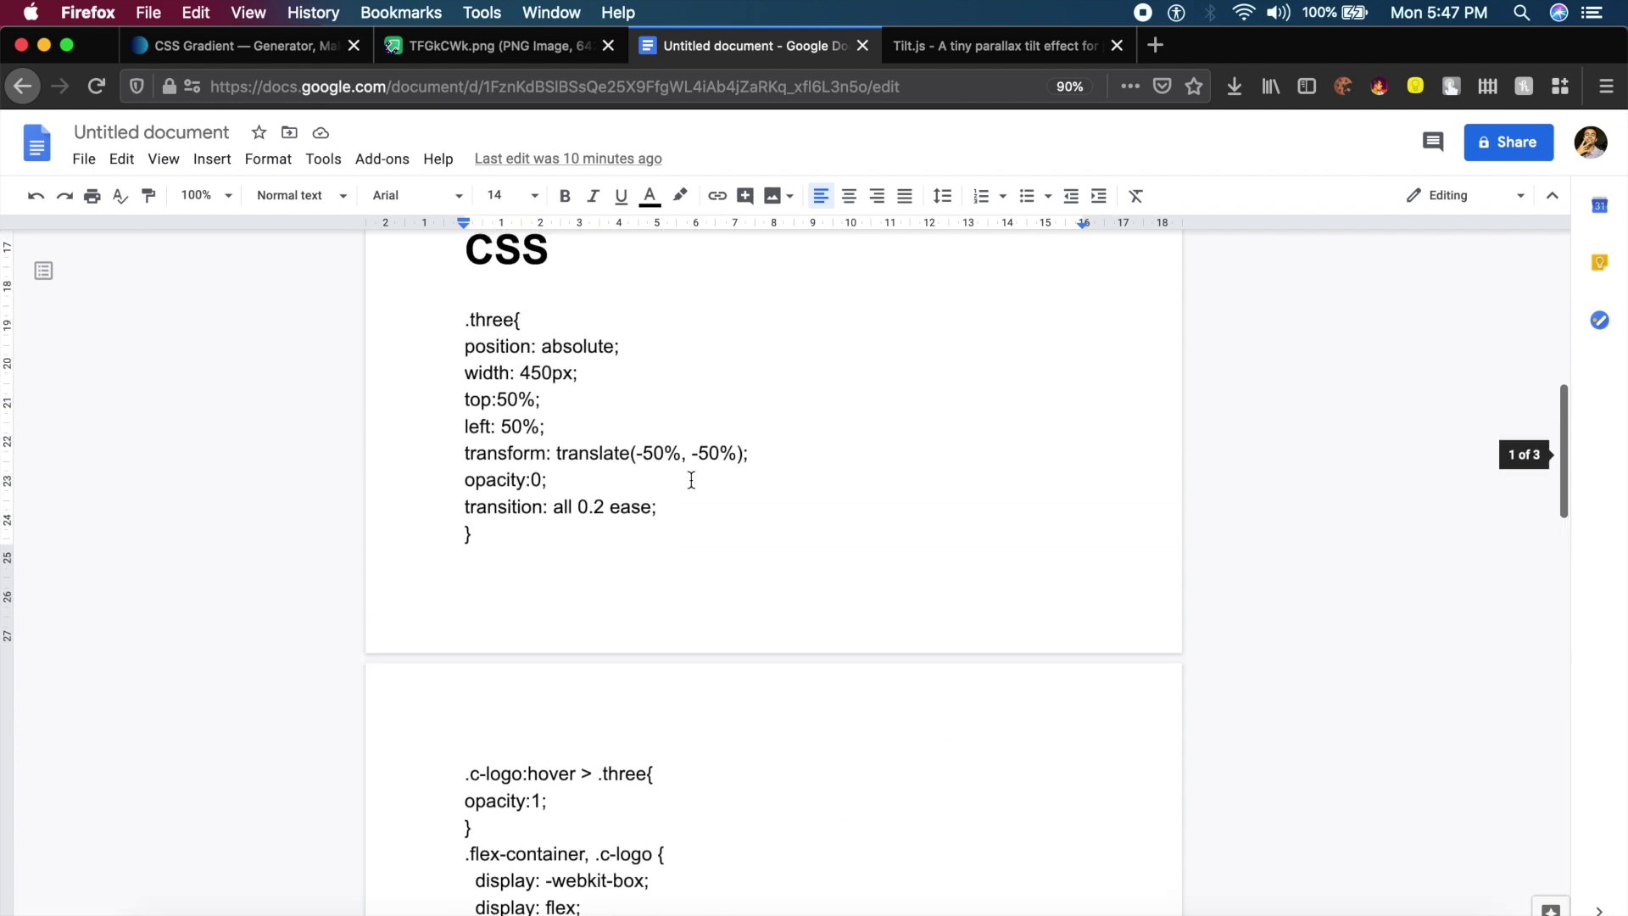
{"action": "scroll", "coordinate": [691, 480], "scroll_direction": "up", "scroll_amount": 2}
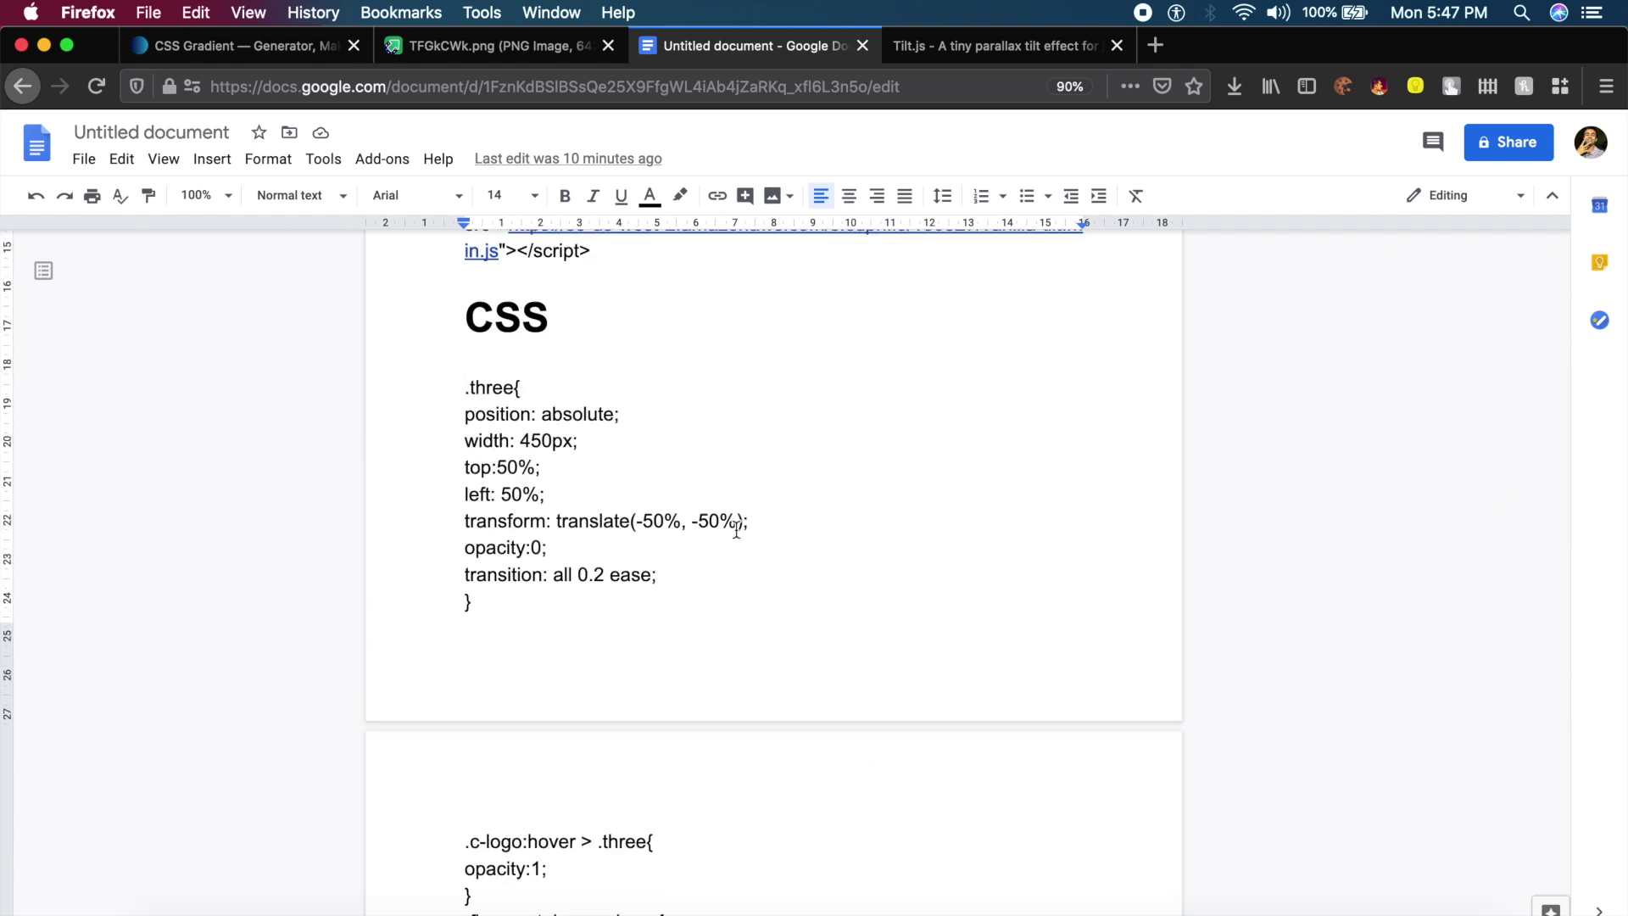
{"action": "scroll", "coordinate": [734, 531], "scroll_direction": "down", "scroll_amount": 15}
{"action": "left_click", "coordinate": [537, 501], "text": "shift"}
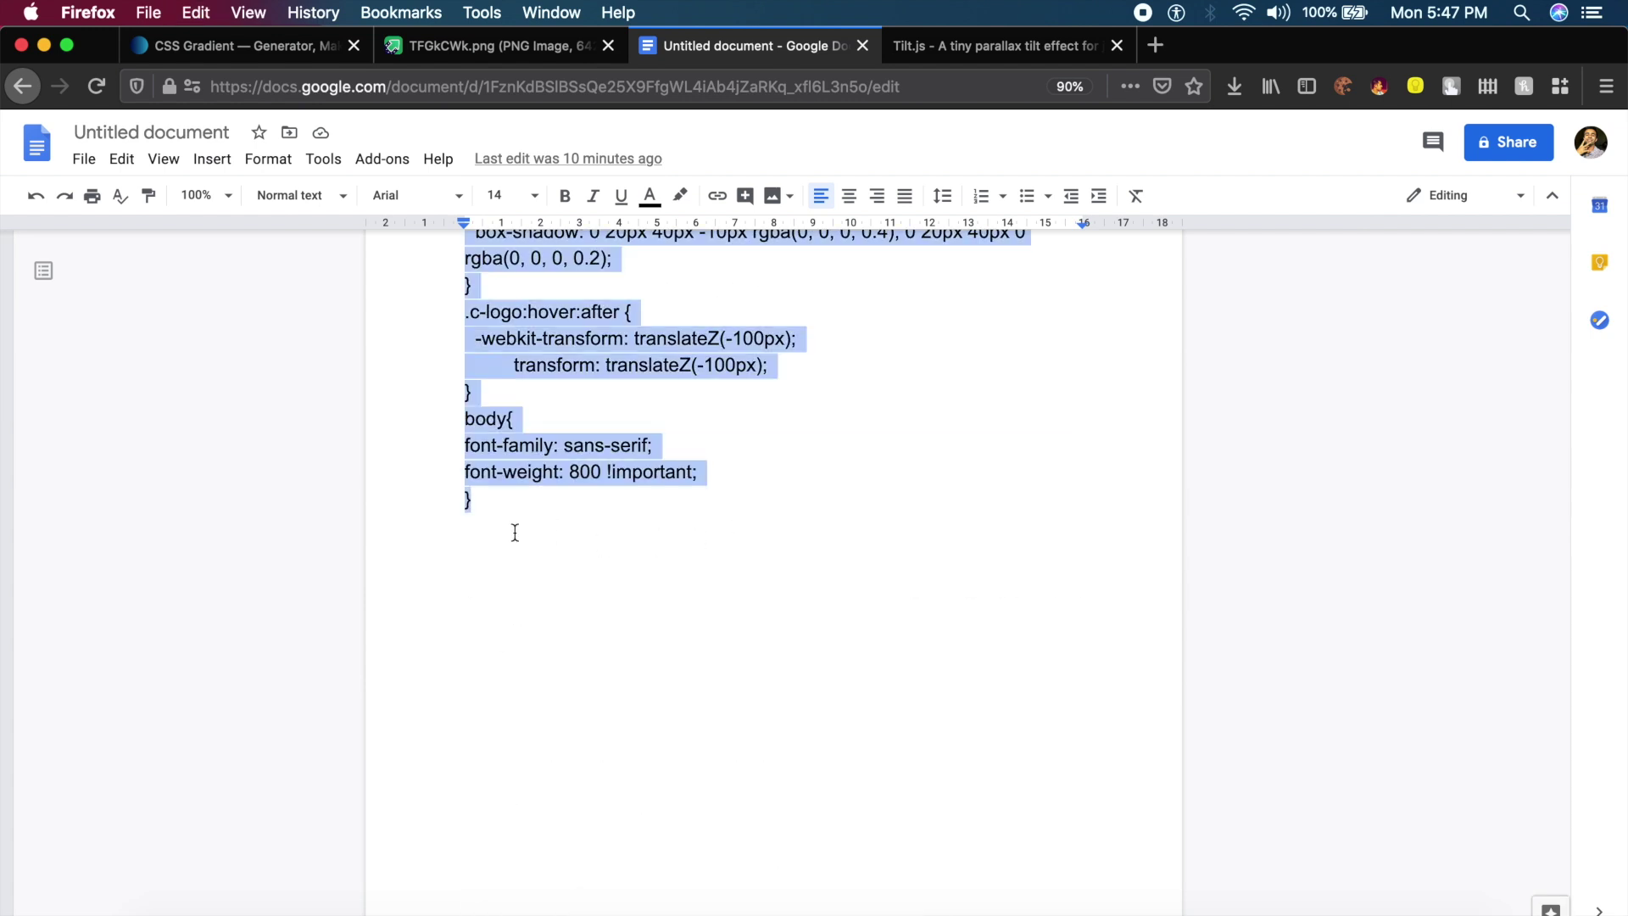
{"action": "left_click", "coordinate": [644, 905]}
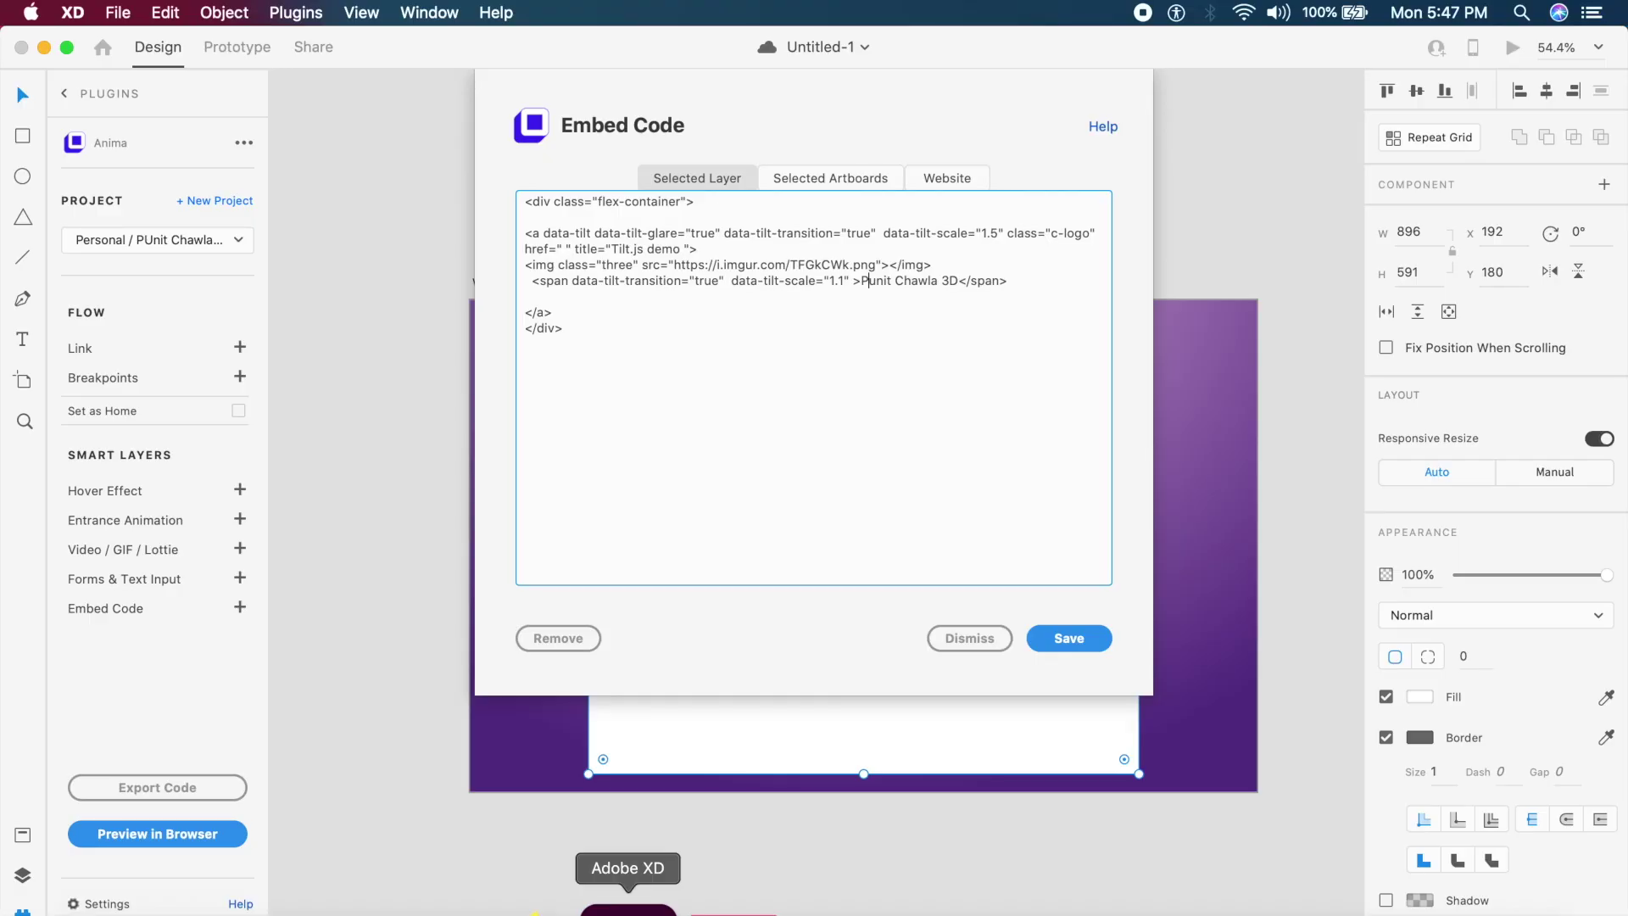
{"action": "left_click", "coordinate": [568, 327]}
{"action": "key", "text": "super+v"}
{"action": "key", "text": "super+z"}
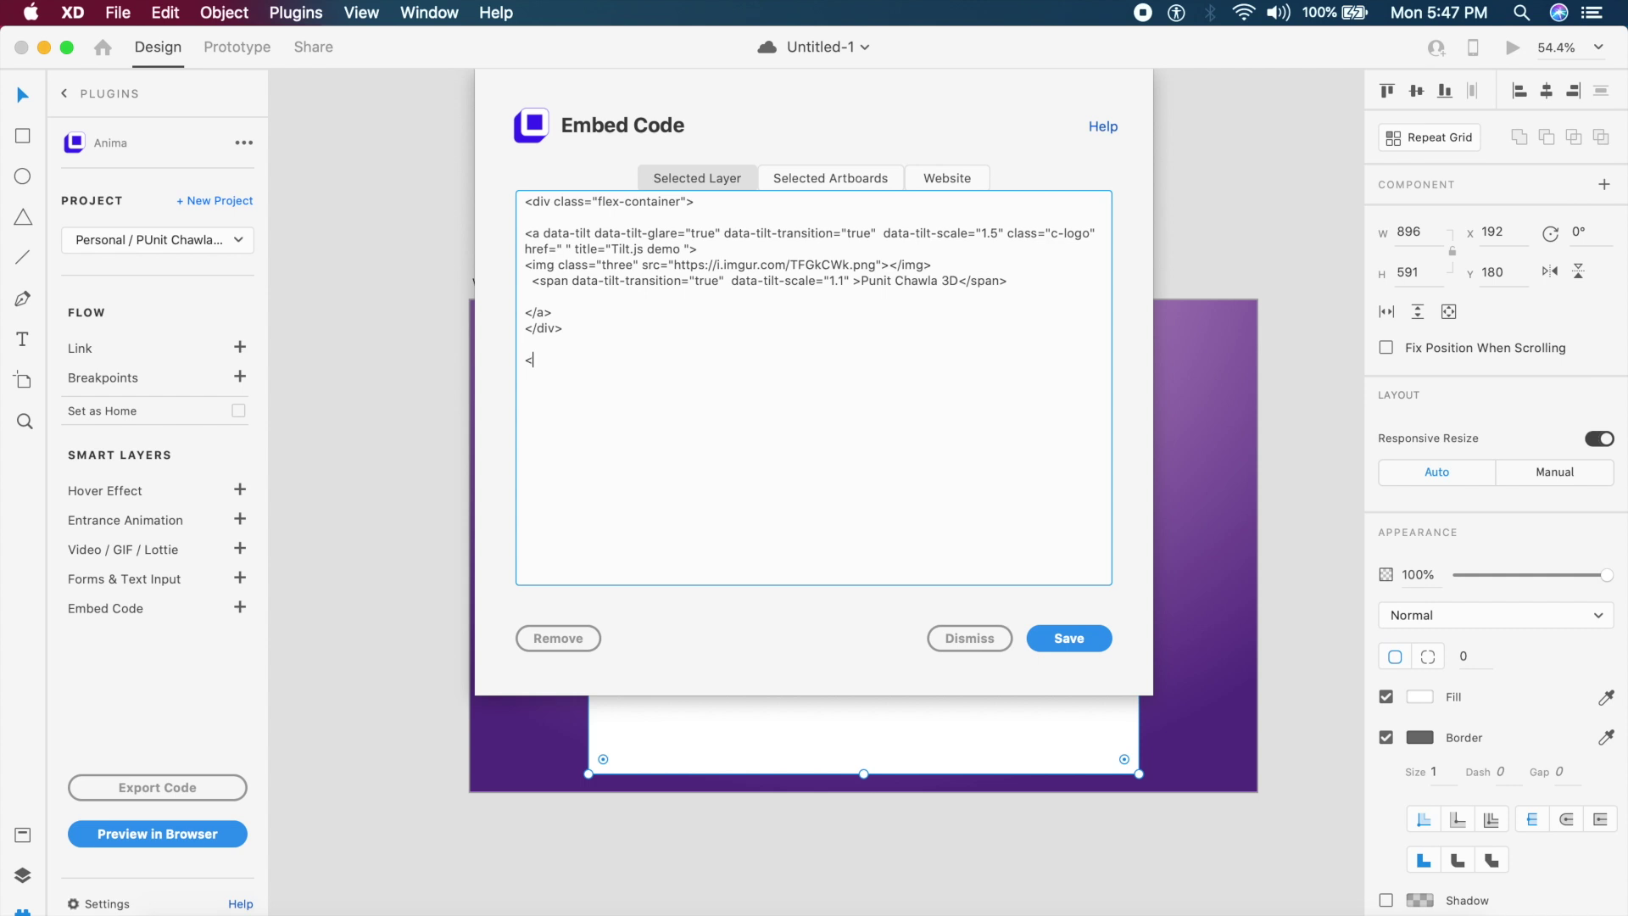
Add a <style></style> block after the closing div and paste the CSS inside it
{"action": "type", "text": "<"}
{"action": "type", "text": "styler></style"}
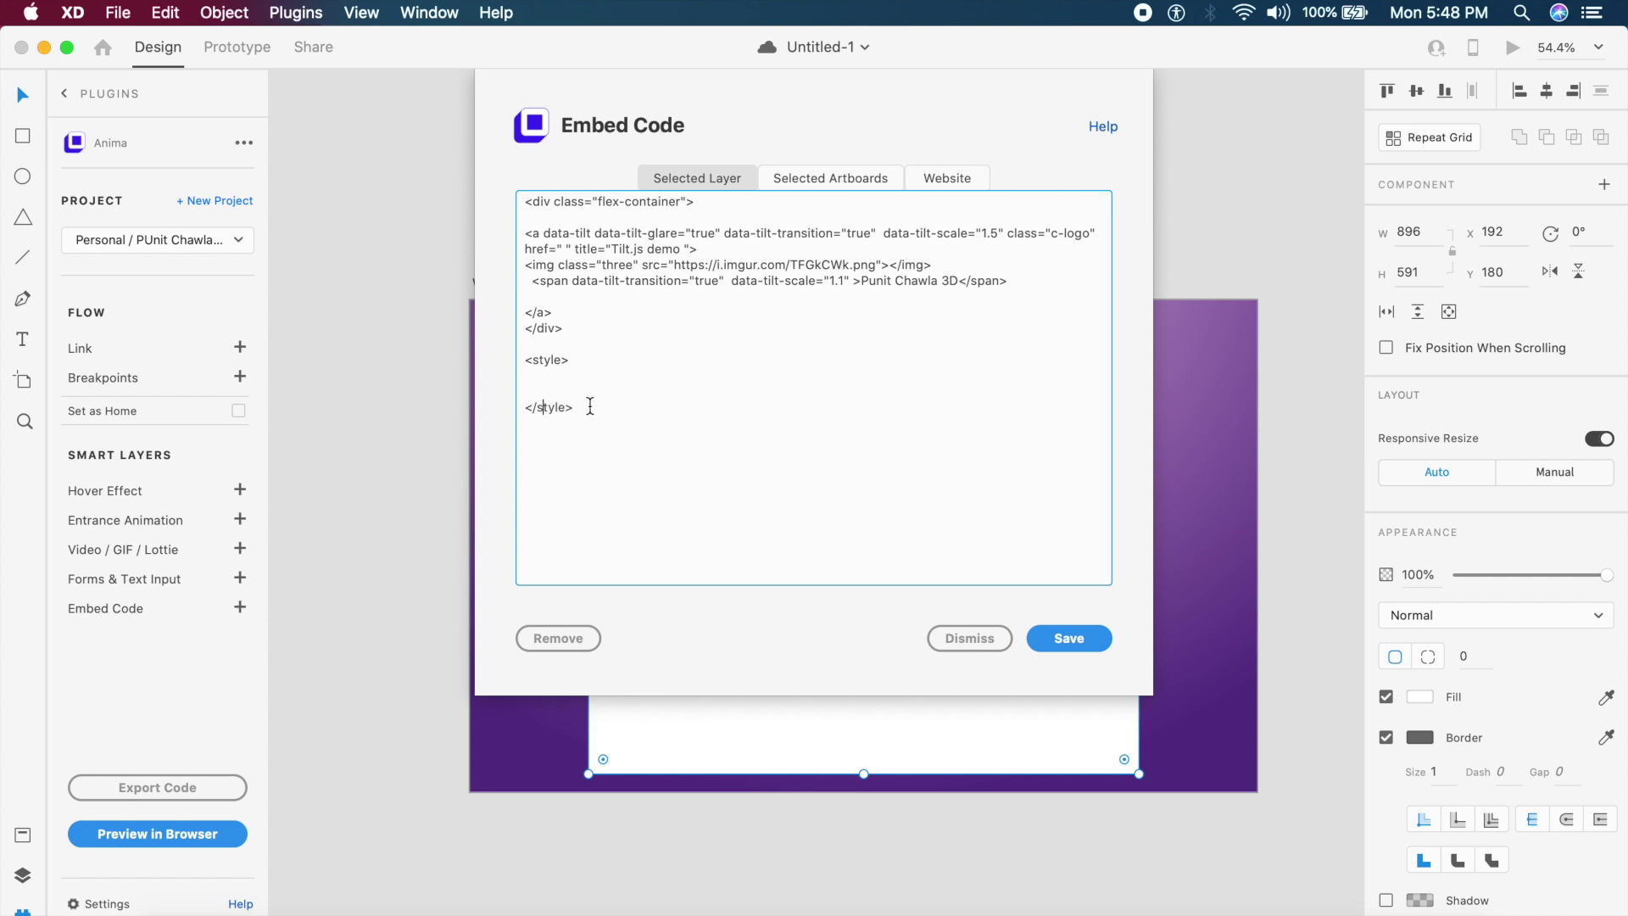
{"action": "left_click_drag", "start_coordinate": [588, 405], "coordinate": [519, 409]}
{"action": "left_click", "coordinate": [535, 407]}
{"action": "triple_click", "coordinate": [551, 380]}
{"action": "left_click", "coordinate": [574, 390]}
{"action": "key", "text": "super+v"}
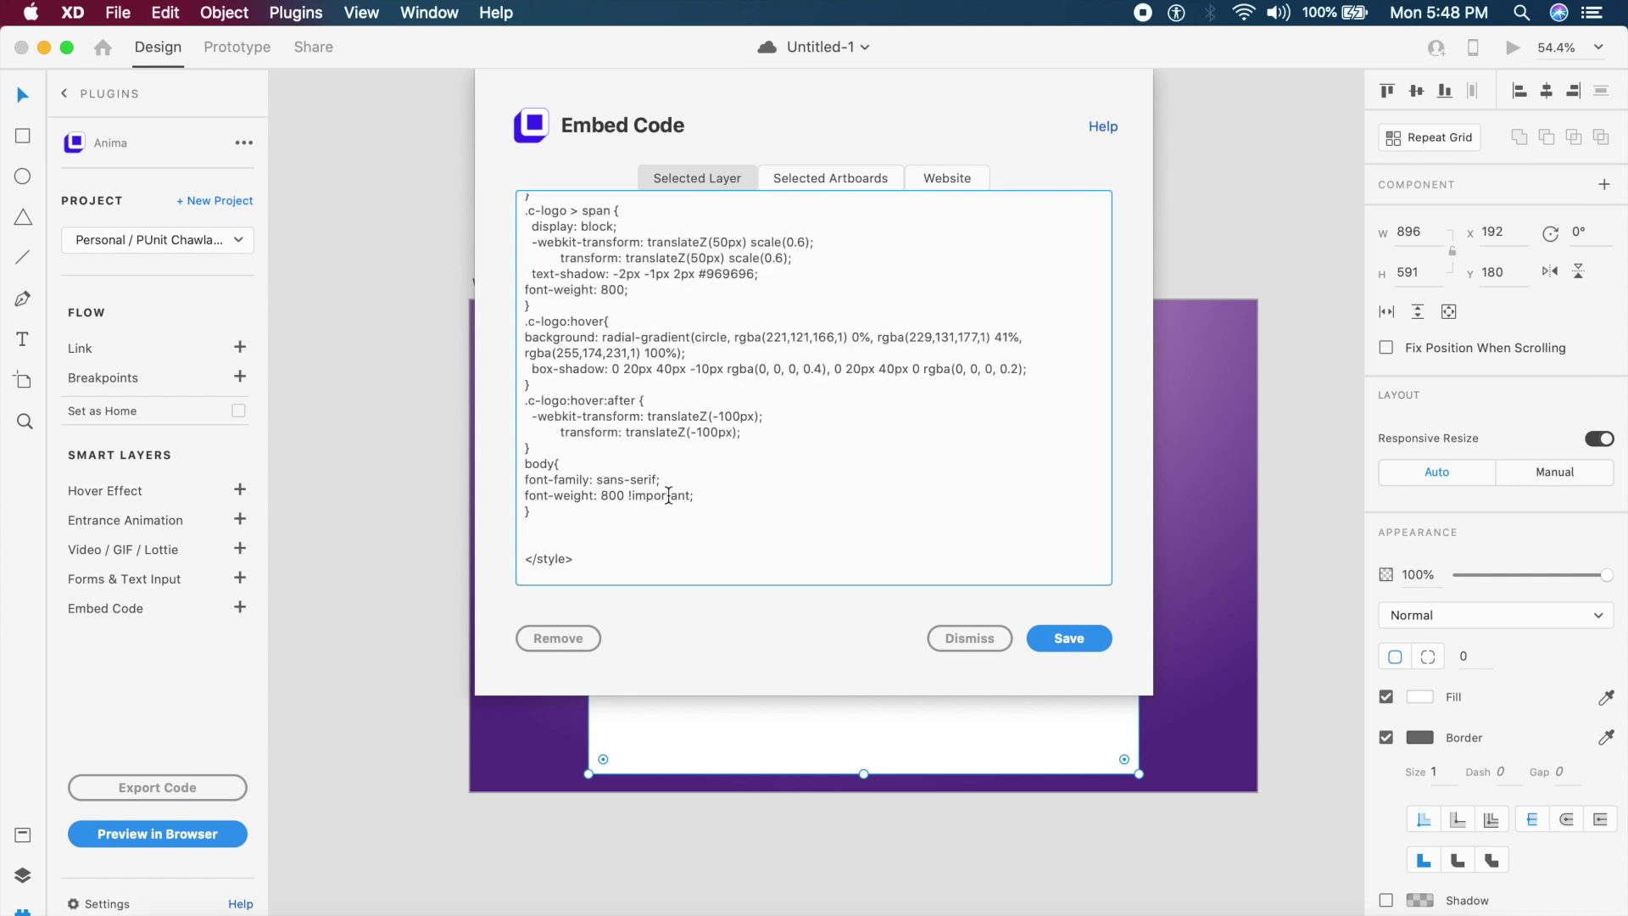
Check the Website script embed, then save the card's embed code
{"action": "left_click", "coordinate": [668, 495]}
{"action": "left_click", "coordinate": [933, 181]}
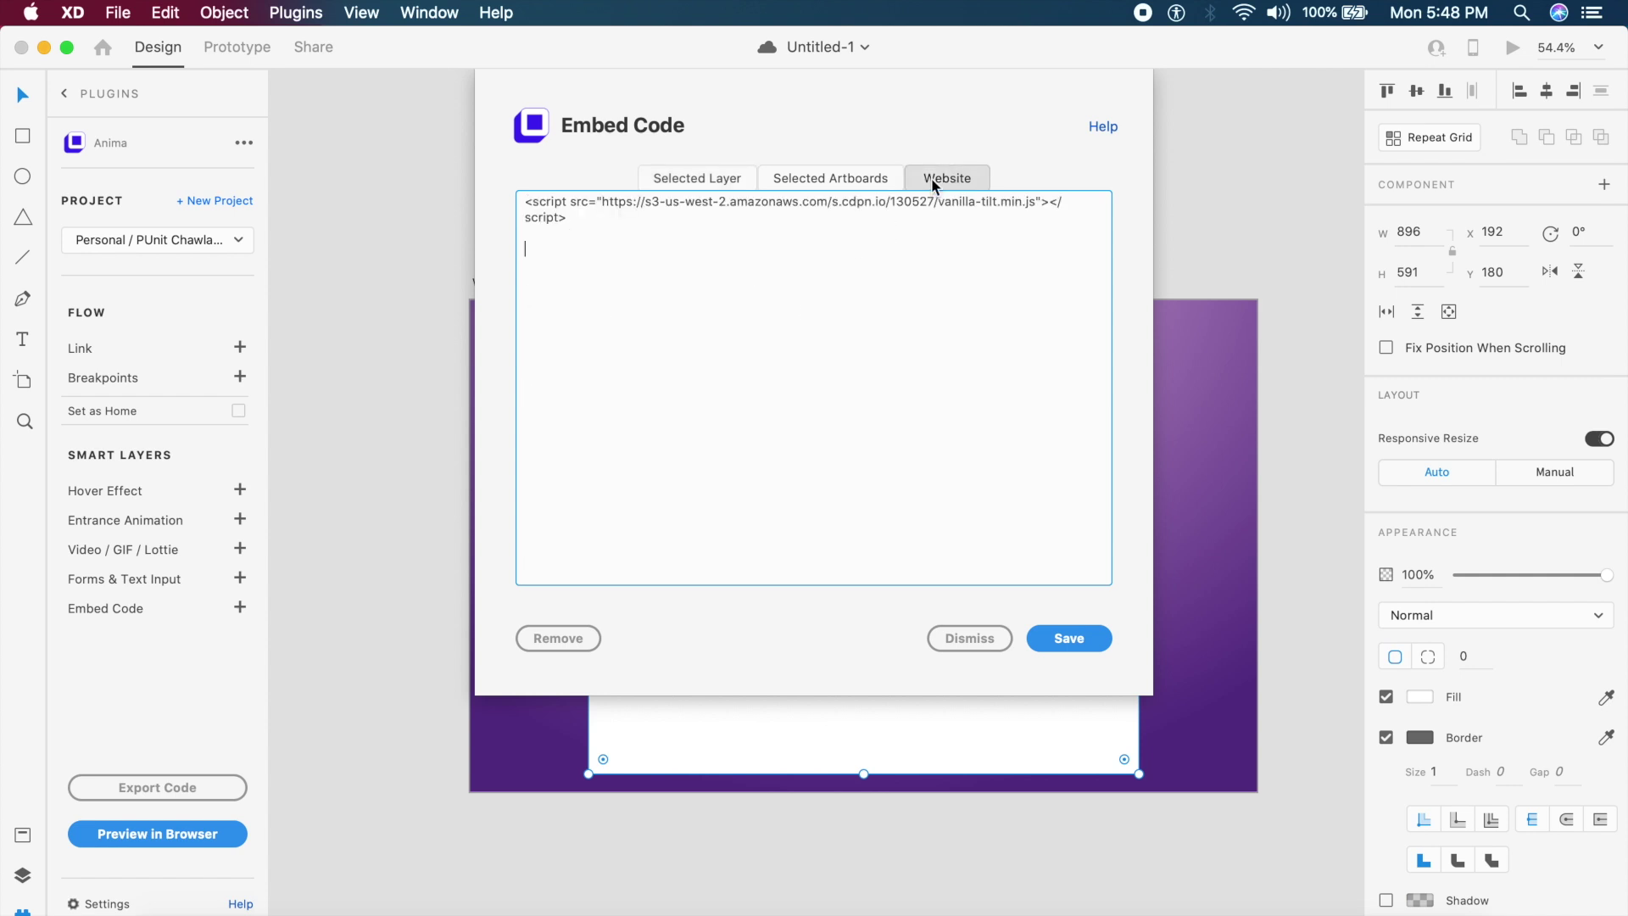
{"action": "left_click", "coordinate": [726, 176]}
{"action": "left_click", "coordinate": [1066, 639]}
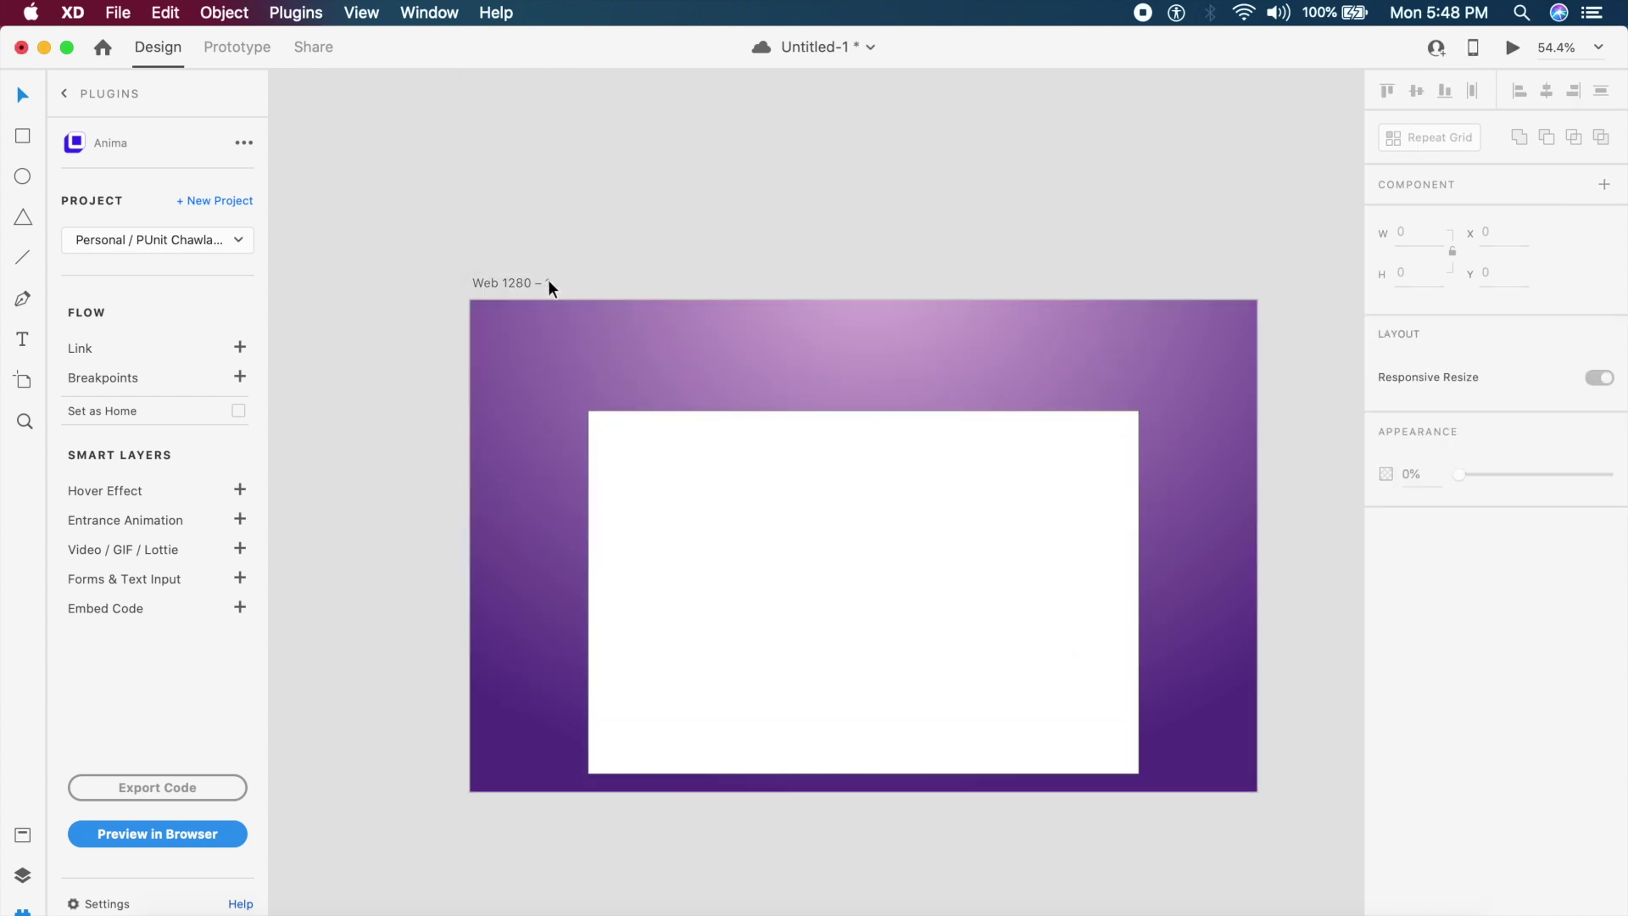
{"action": "left_click", "coordinate": [548, 281]}
Preview the artboard, then open Anima's browser prototype showing the tilting 3D card
{"action": "left_click", "coordinate": [1514, 48]}
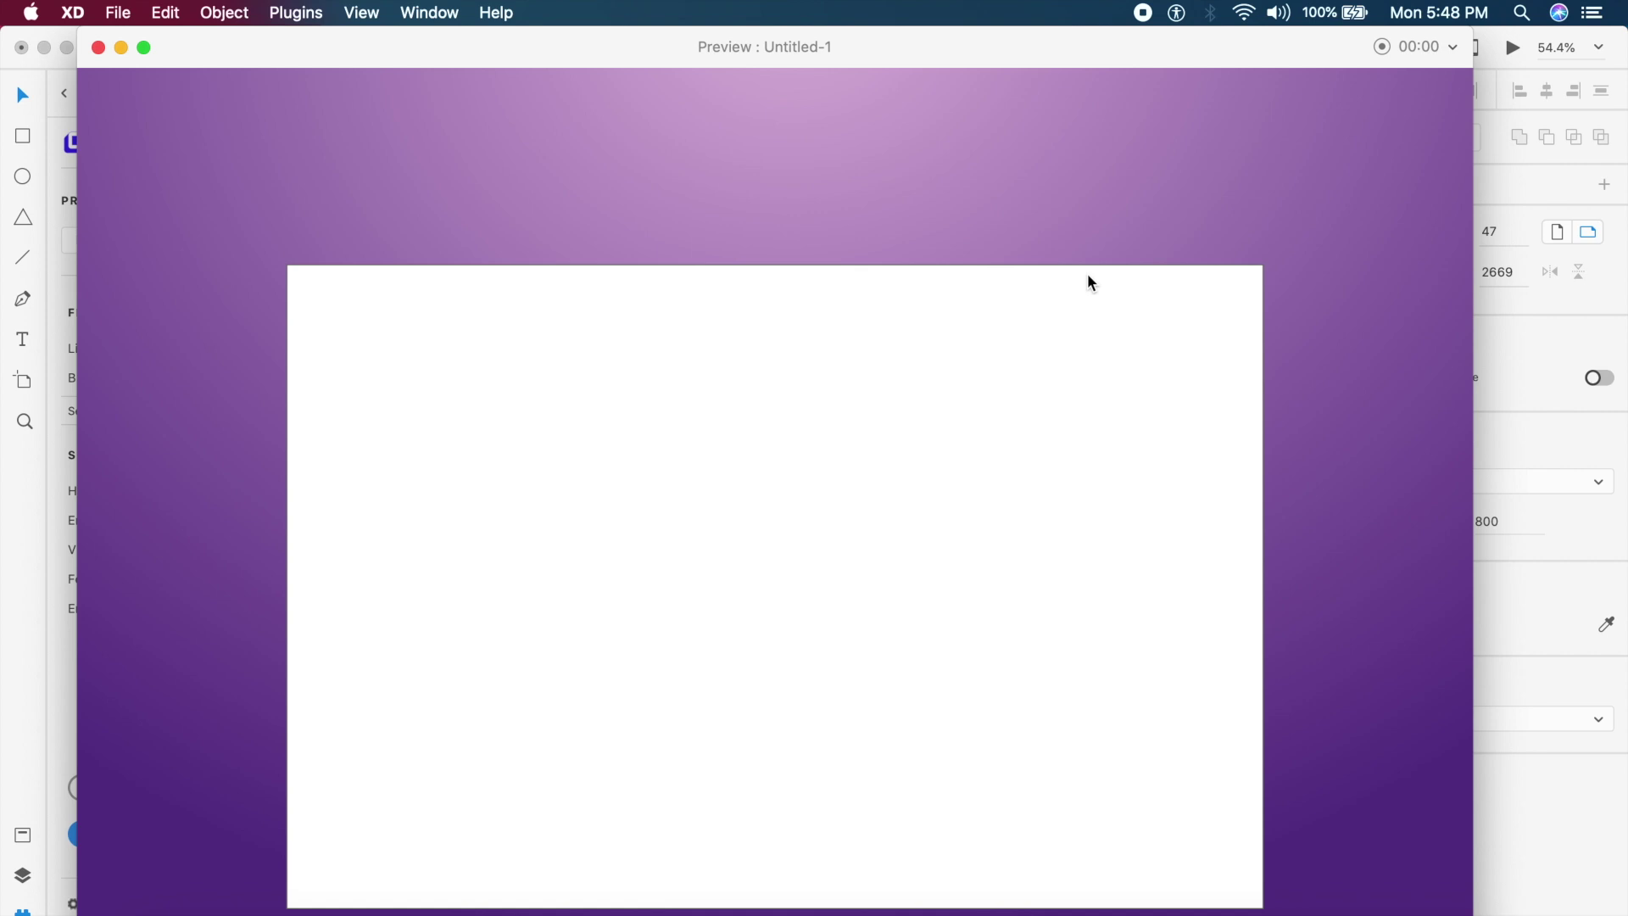
{"action": "left_click", "coordinate": [98, 49]}
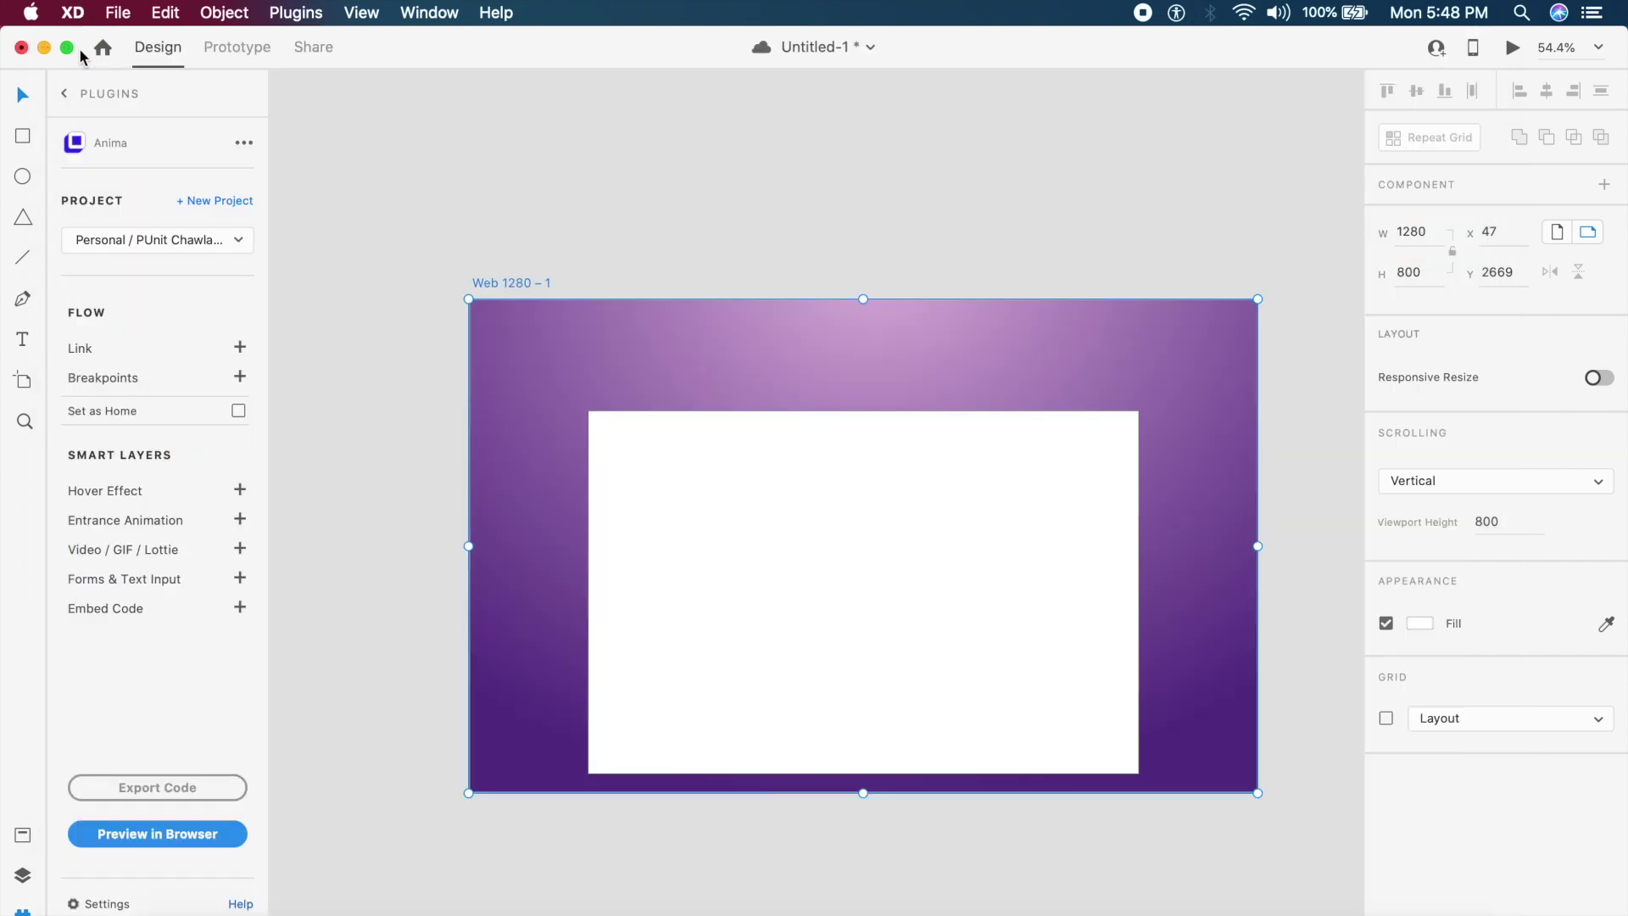
{"action": "left_click", "coordinate": [190, 839]}
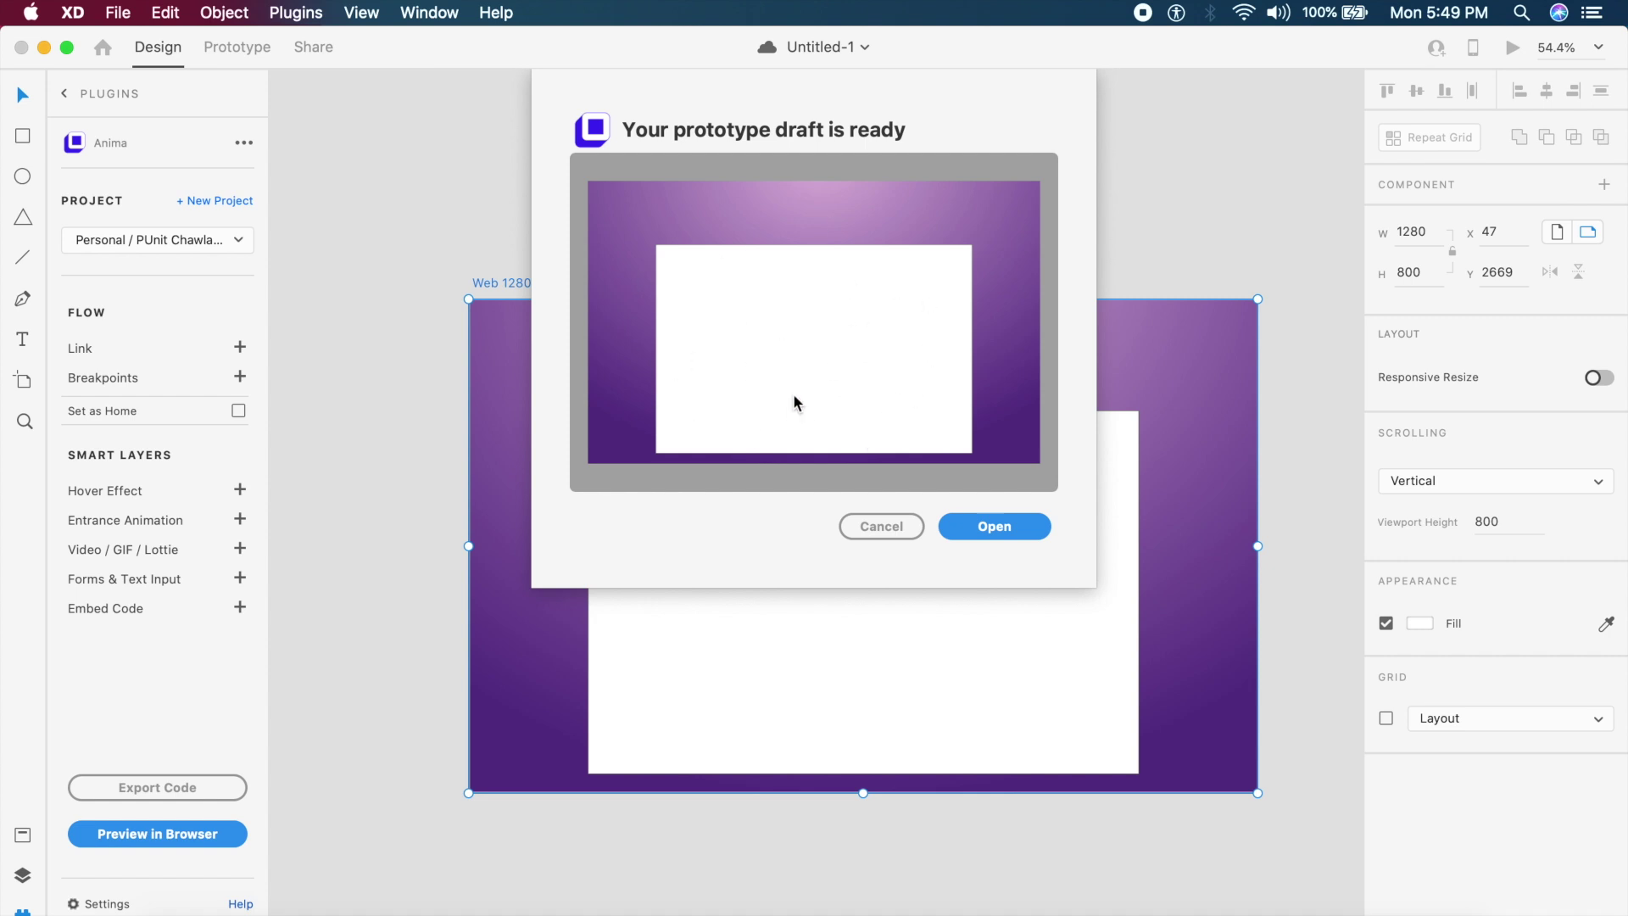
{"action": "left_click", "coordinate": [1026, 531]}
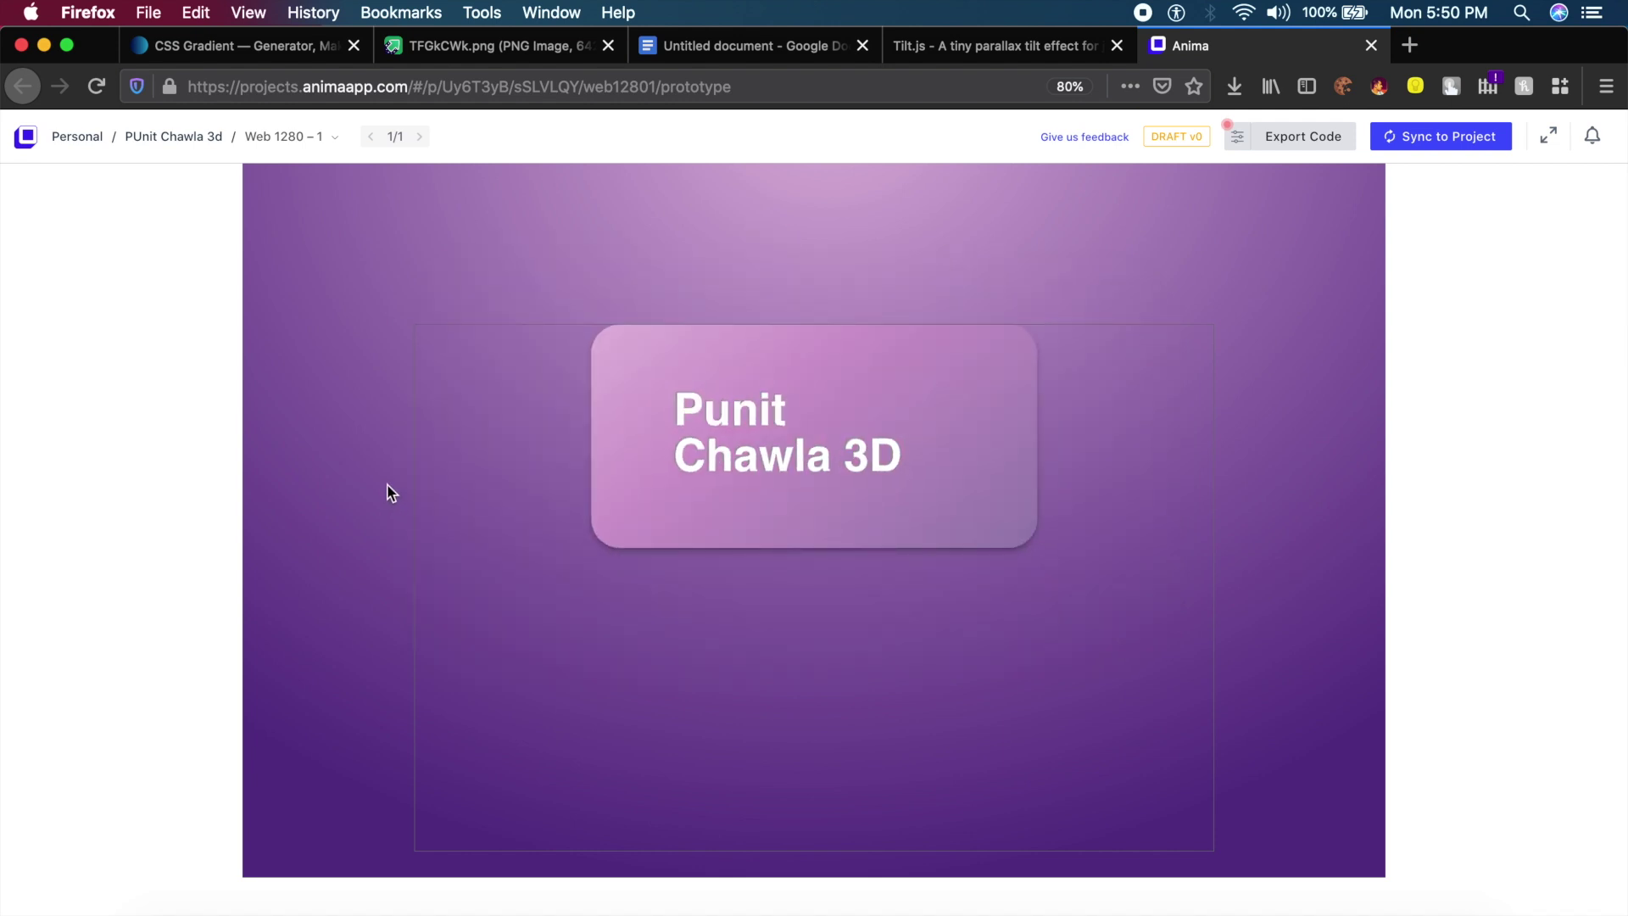
{"action": "key", "text": "super+w"}
{"action": "key", "text": "super+w"}
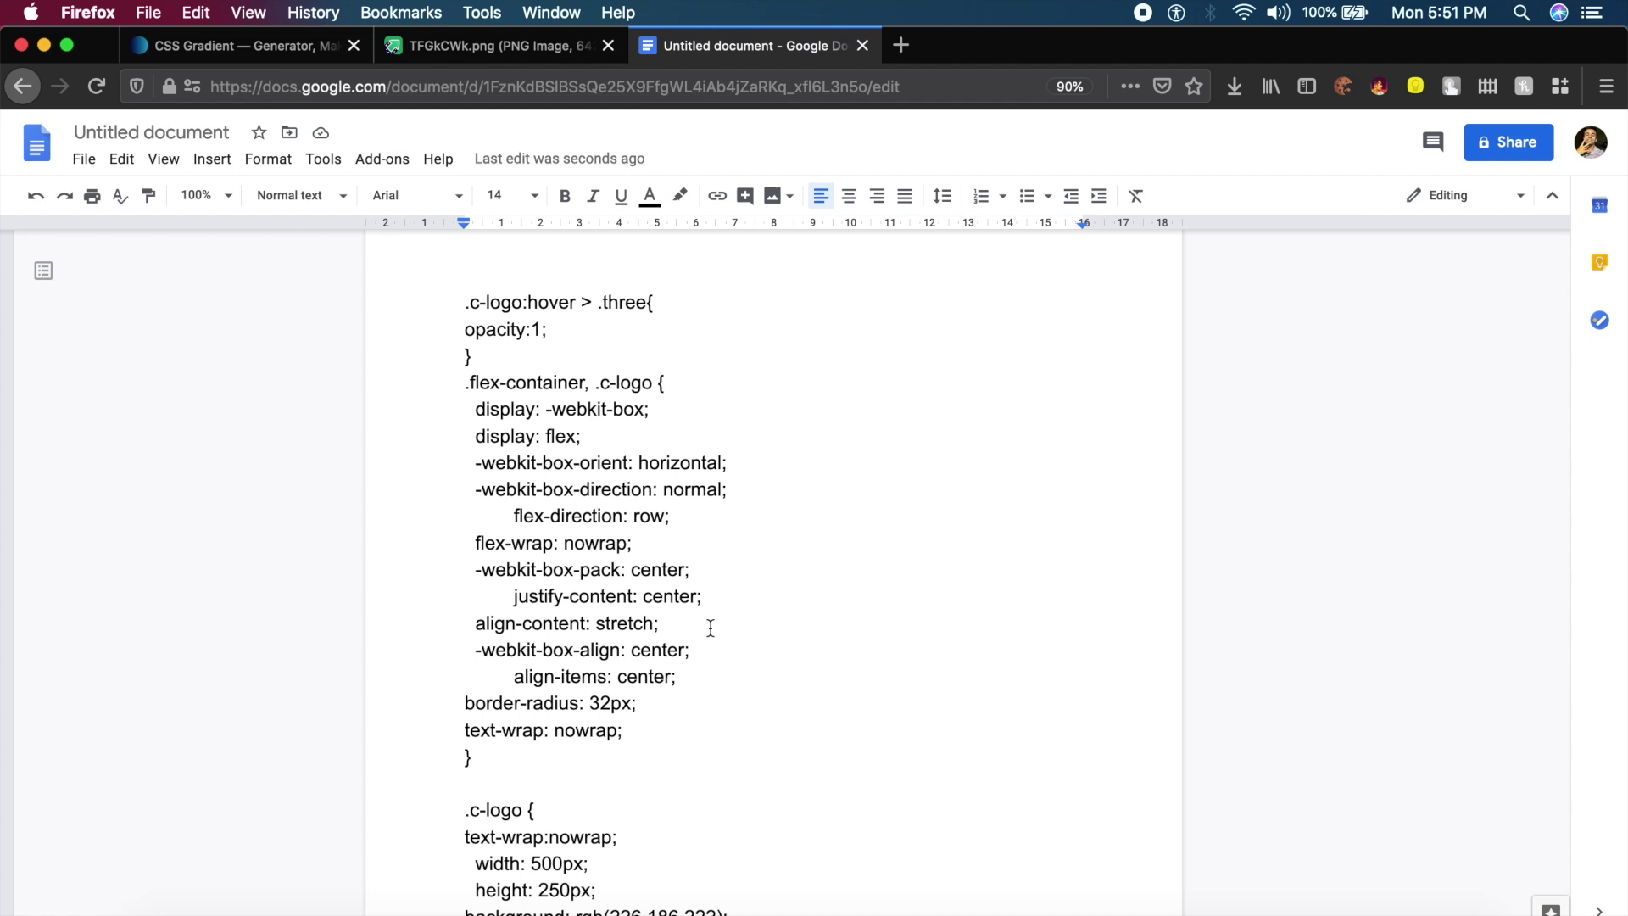
Give the two .c-logo background lines a yellow highlight, then bring up the CSS Gradient generator
{"action": "scroll", "coordinate": [775, 623], "scroll_direction": "down", "scroll_amount": 5}
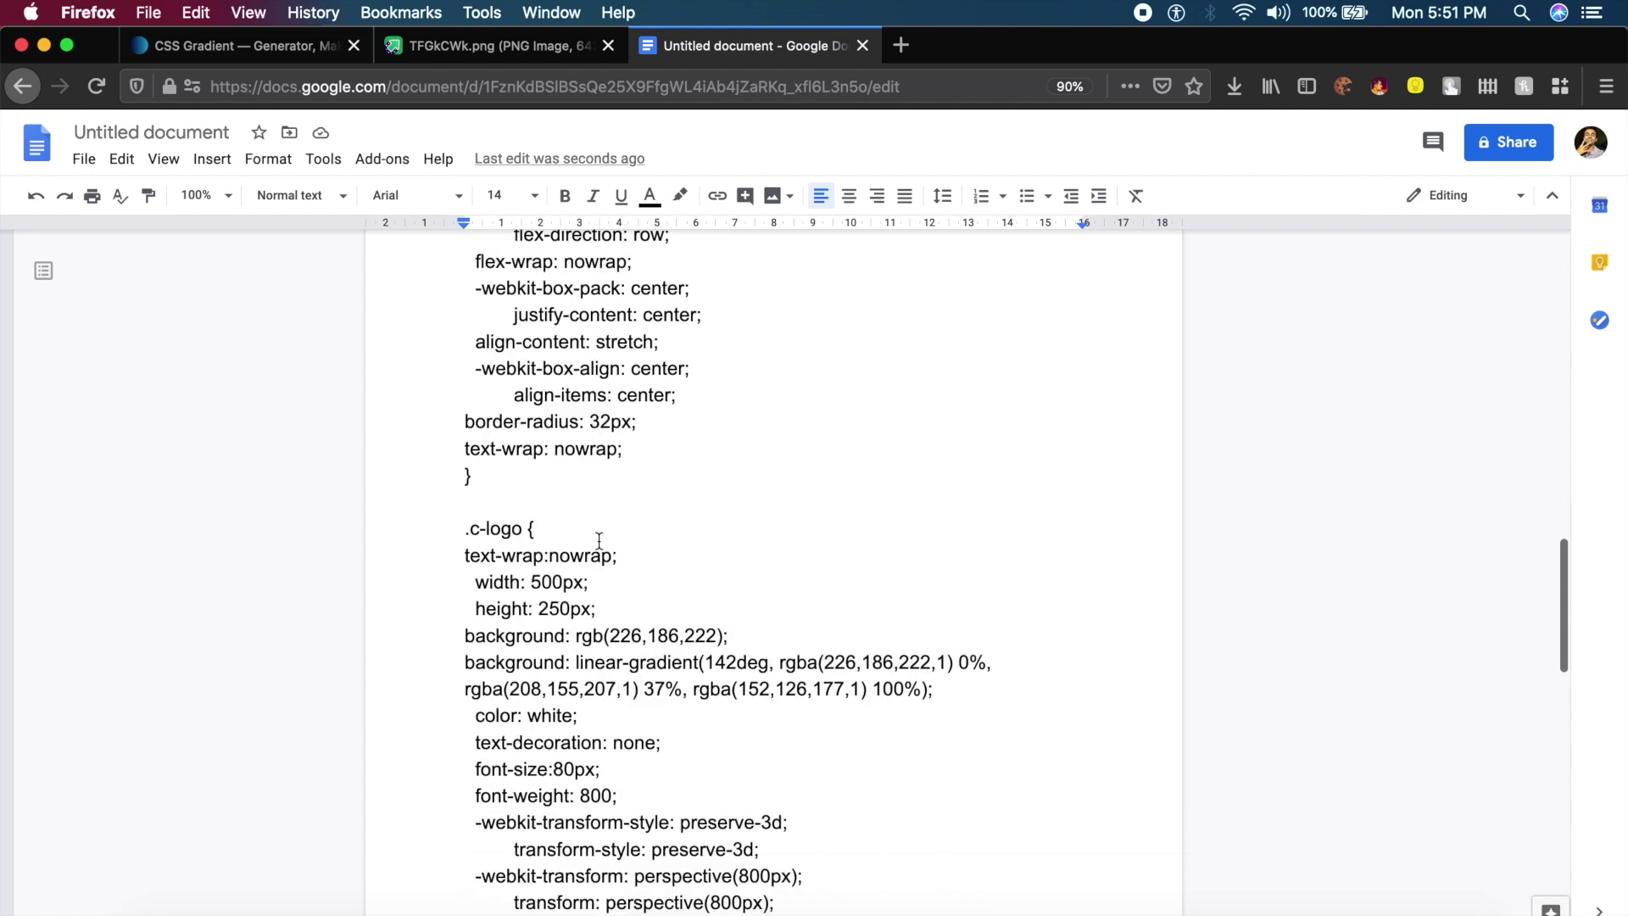
{"action": "left_click_drag", "start_coordinate": [936, 614], "coordinate": [454, 563]}
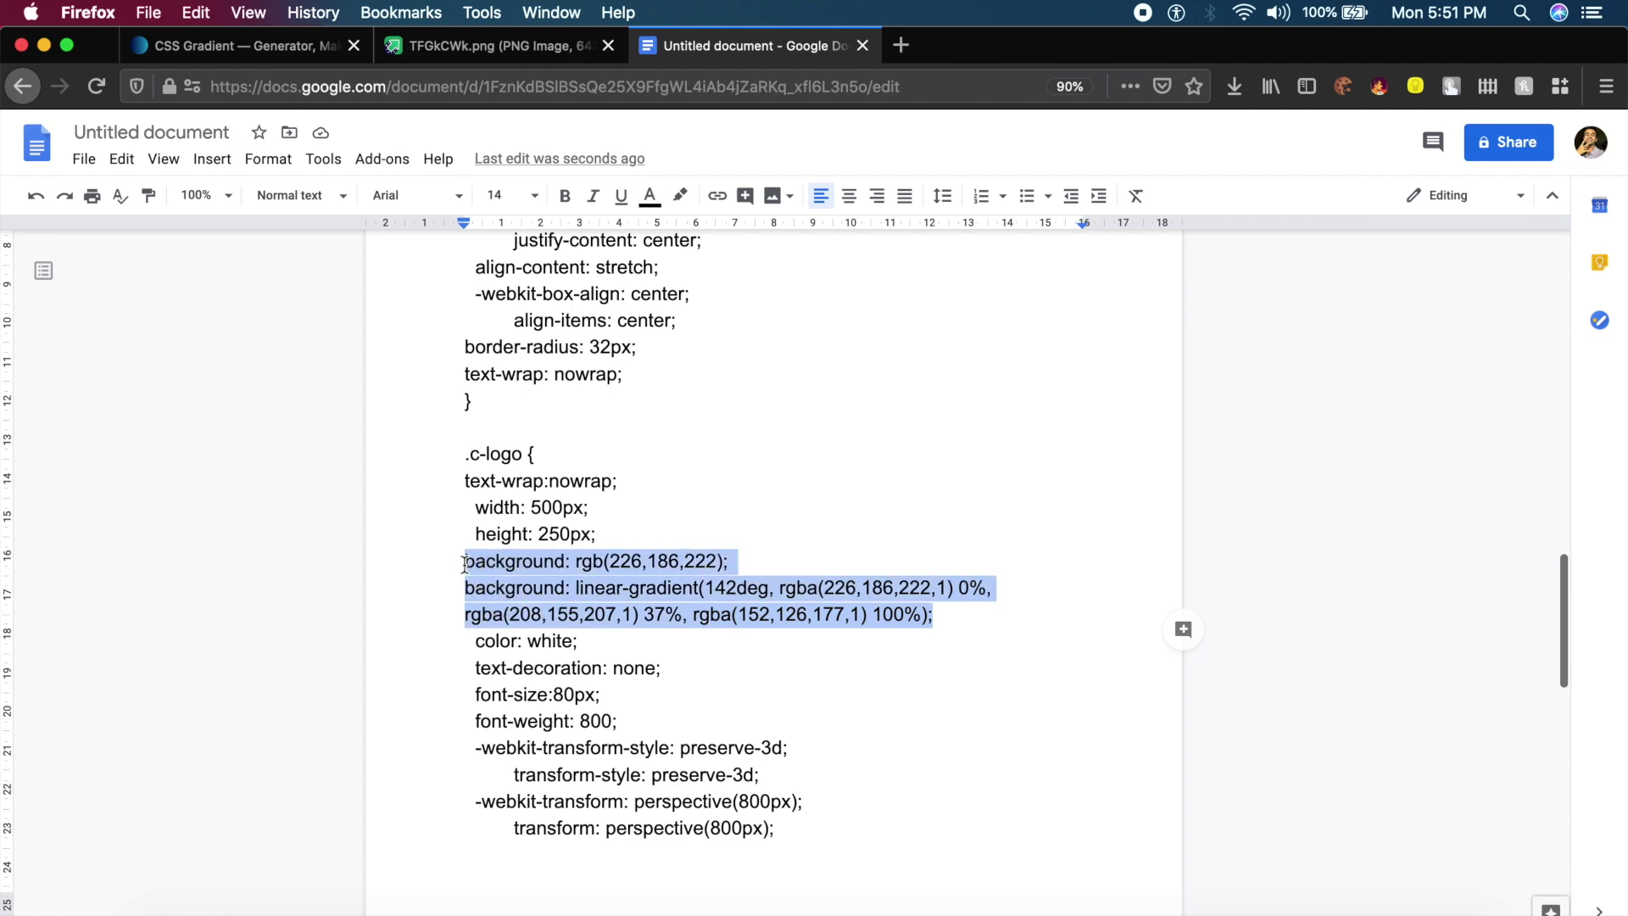
{"action": "left_click", "coordinate": [680, 195]}
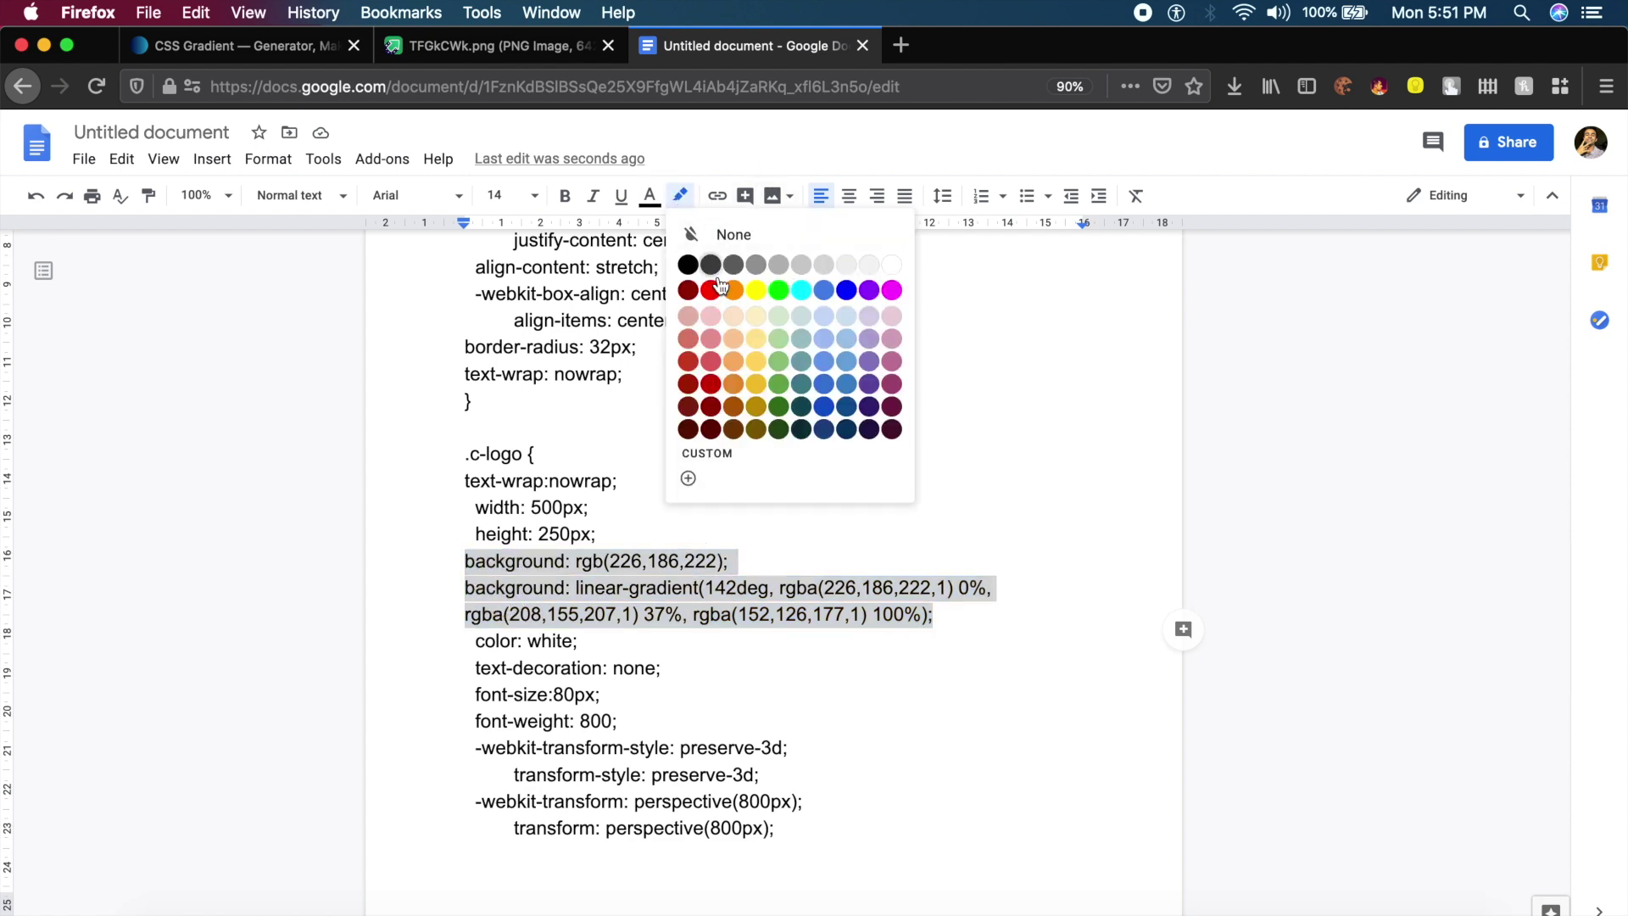
{"action": "left_click", "coordinate": [756, 290]}
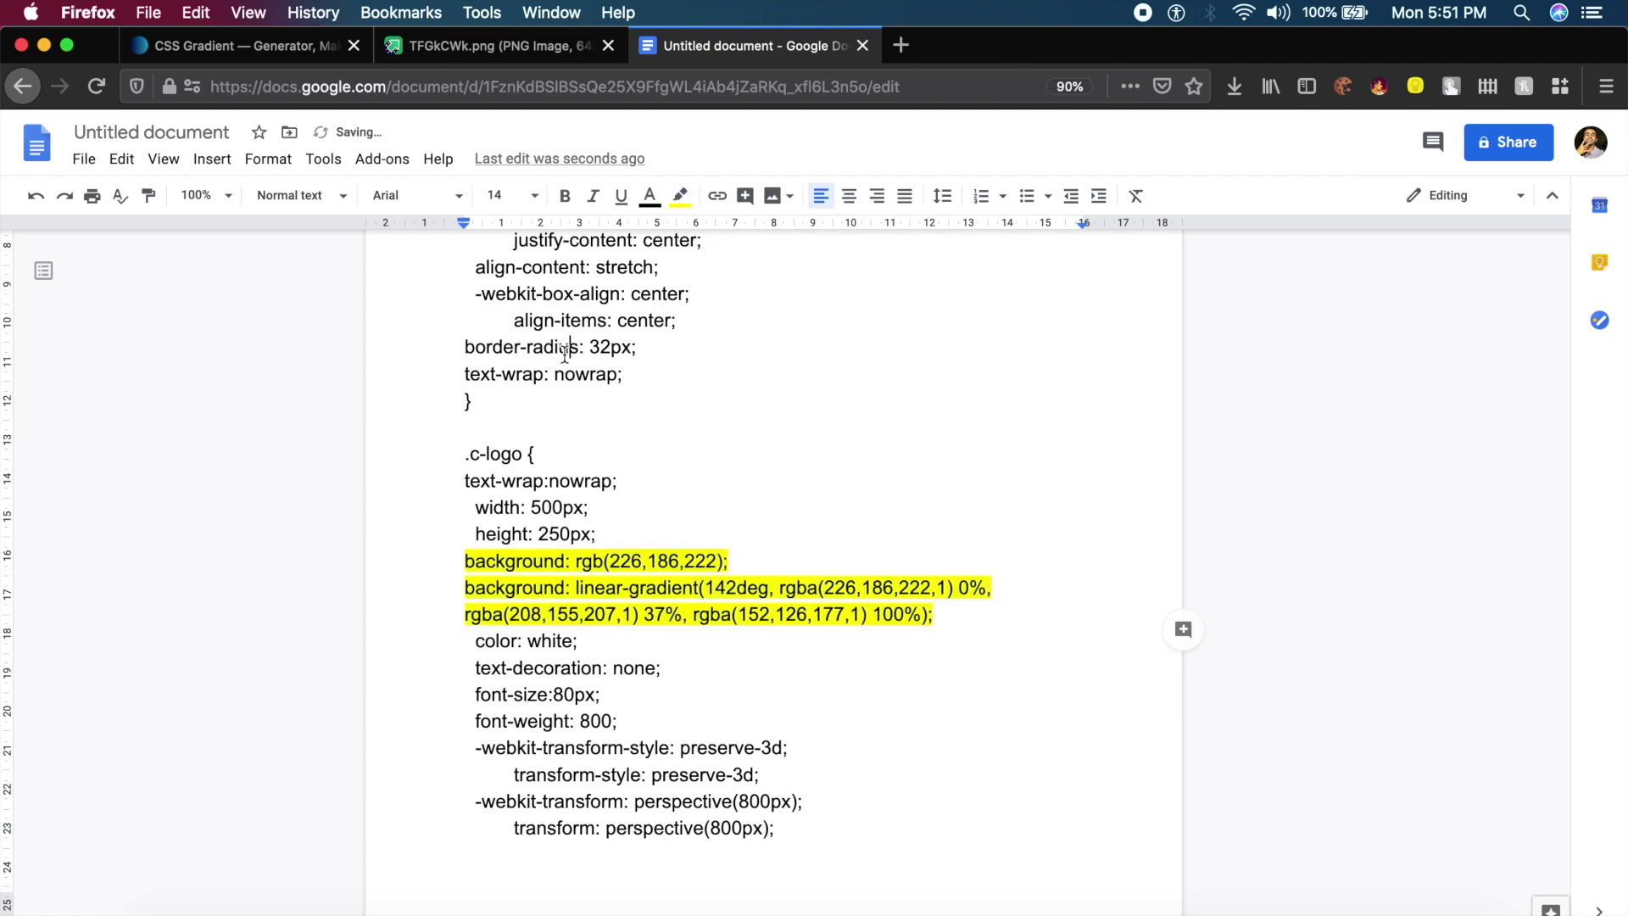
{"action": "left_click", "coordinate": [208, 45]}
{"action": "scroll", "coordinate": [532, 315], "scroll_direction": "up", "scroll_amount": 6}
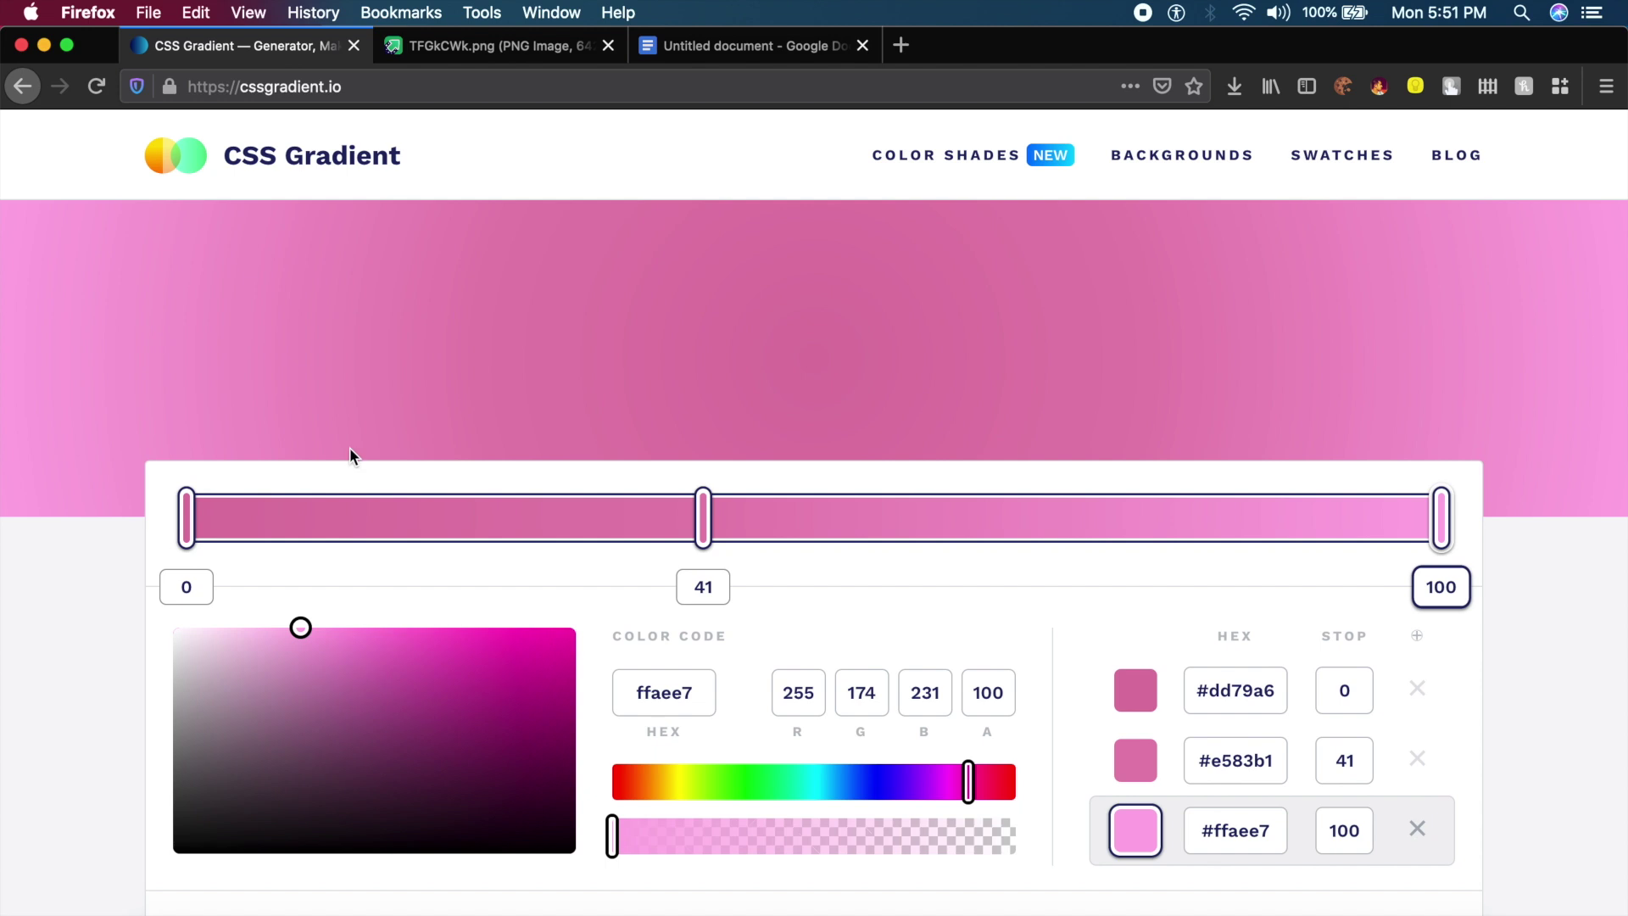
Check the gradient's stop colours and copy the two generated radial-gradient background CSS lines
{"action": "left_click", "coordinate": [185, 513]}
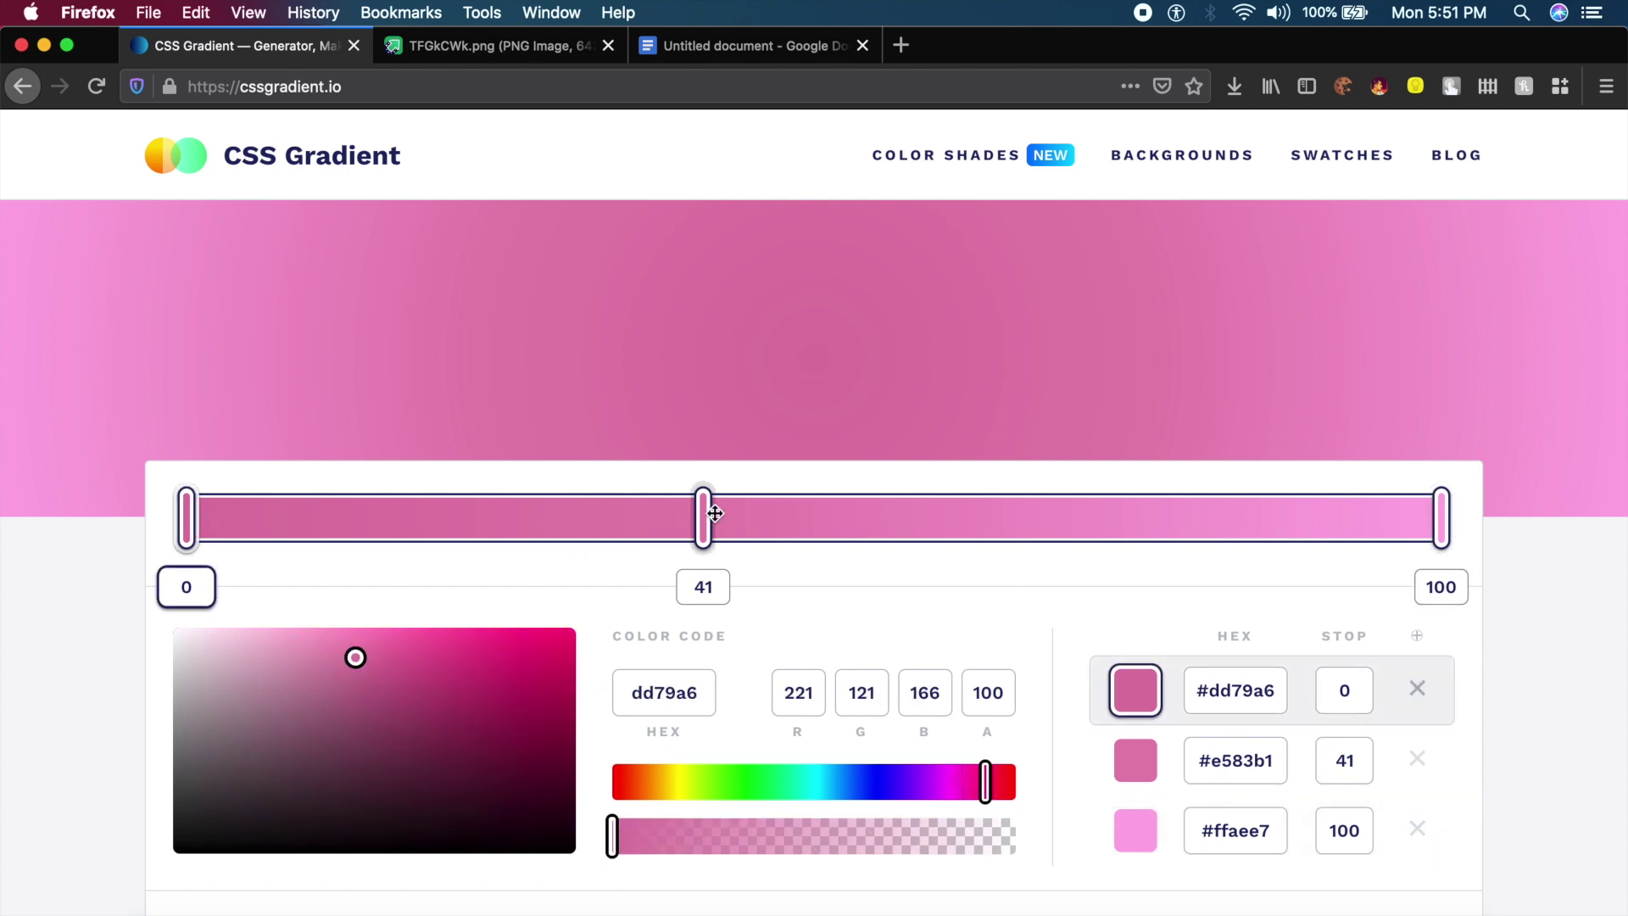
{"action": "left_click", "coordinate": [715, 513]}
{"action": "scroll", "coordinate": [905, 543], "scroll_direction": "down", "scroll_amount": 4}
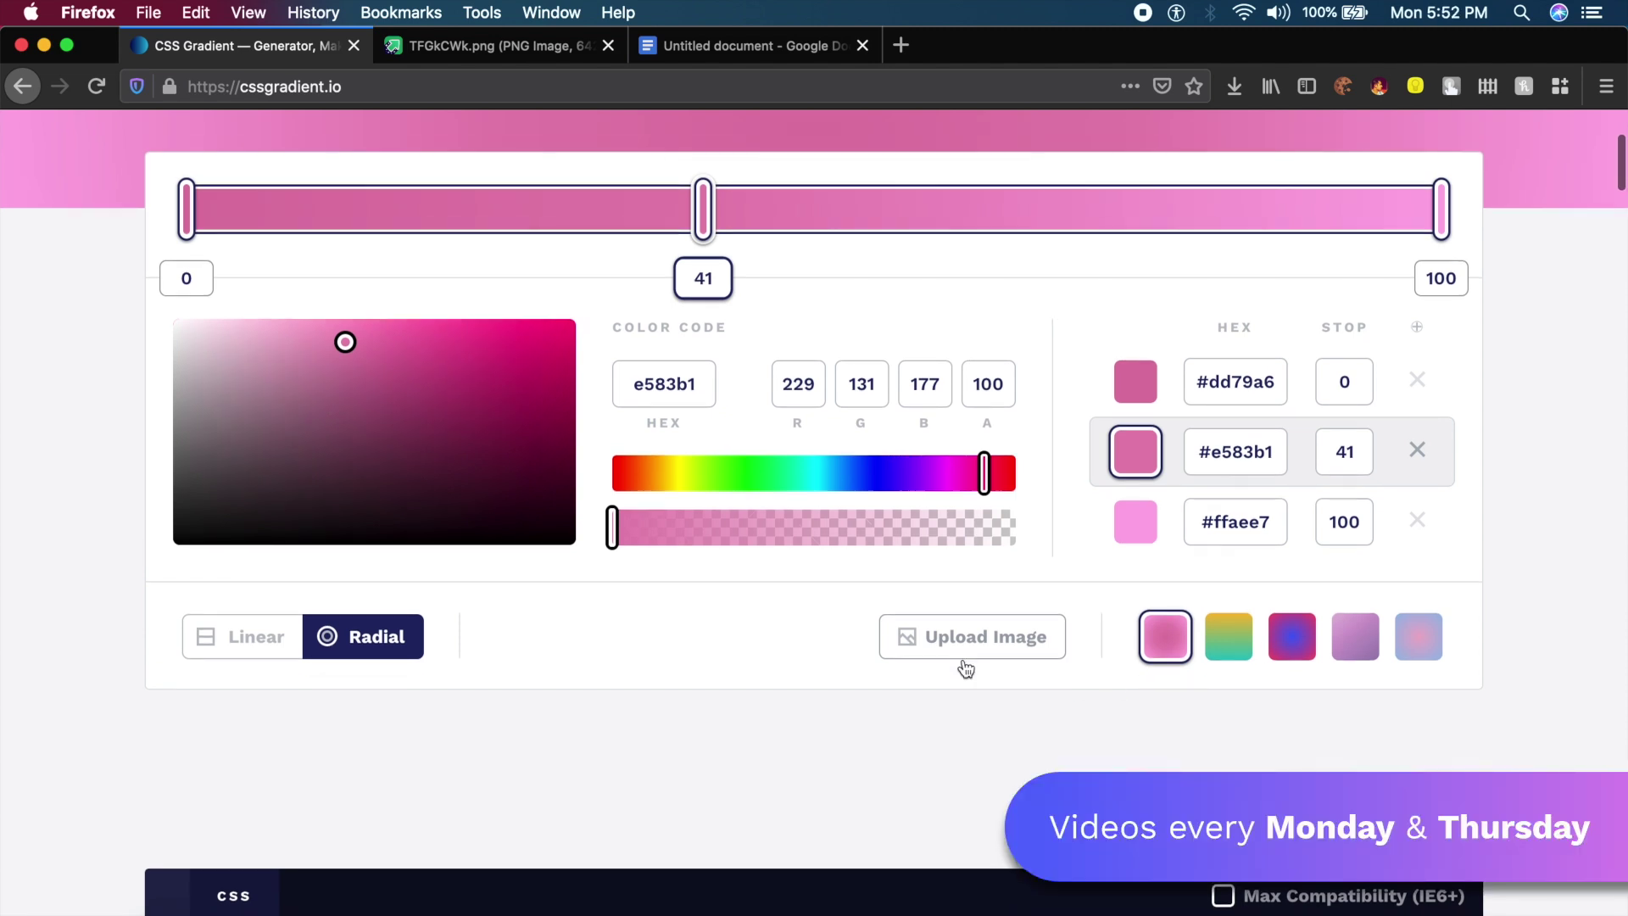
{"action": "scroll", "coordinate": [963, 658], "scroll_direction": "down", "scroll_amount": 3}
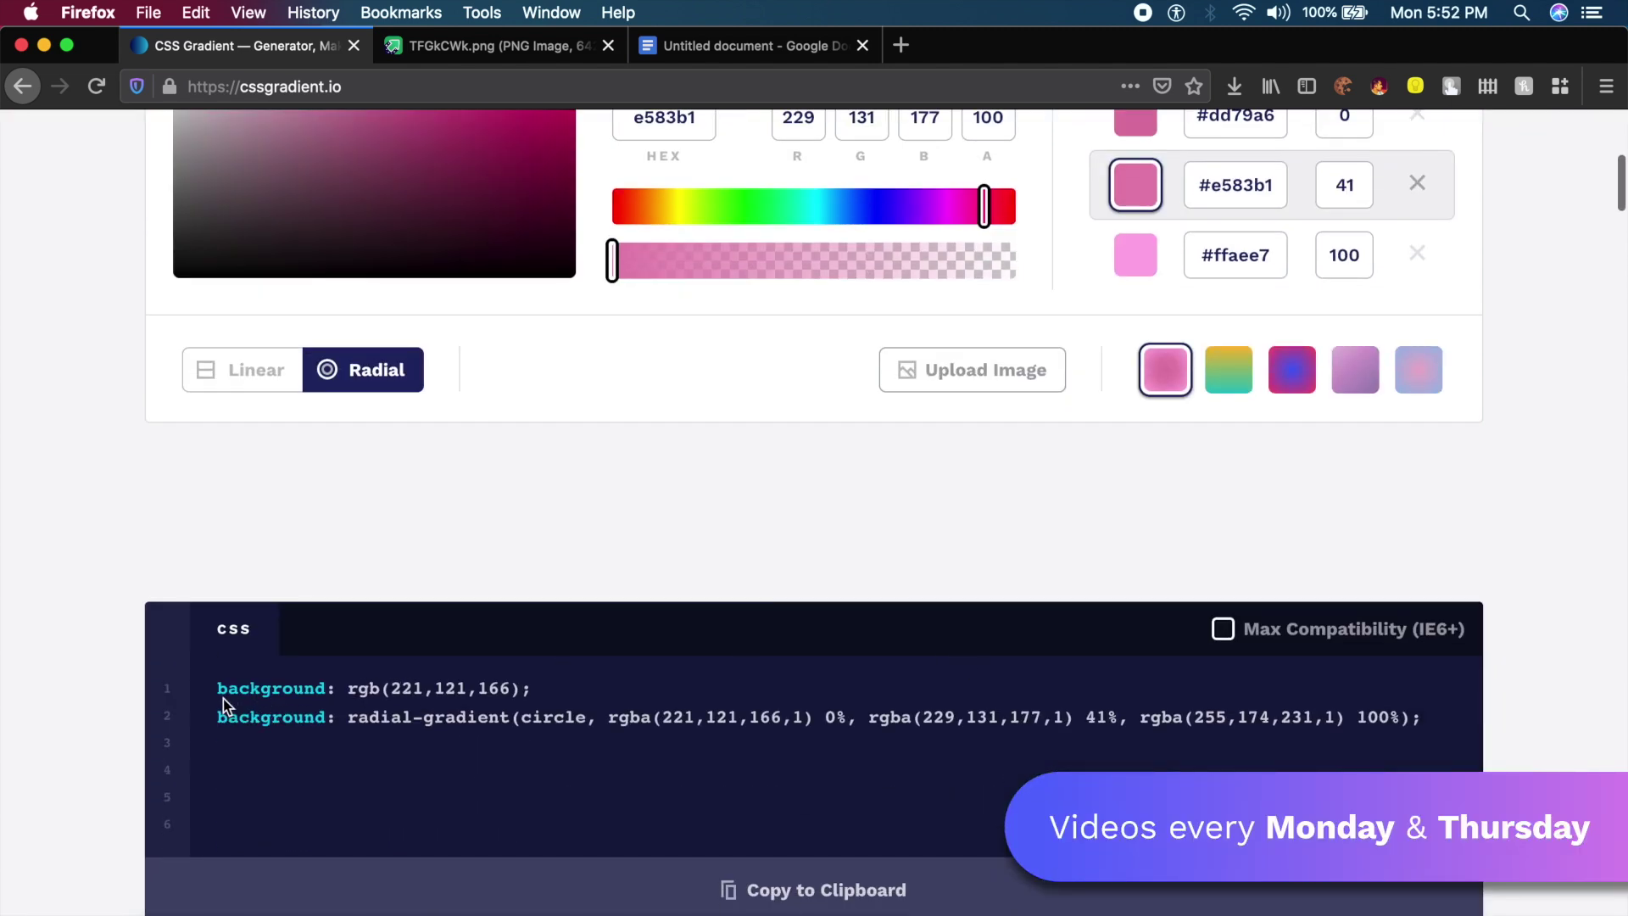
{"action": "left_click_drag", "start_coordinate": [221, 693], "coordinate": [1504, 717]}
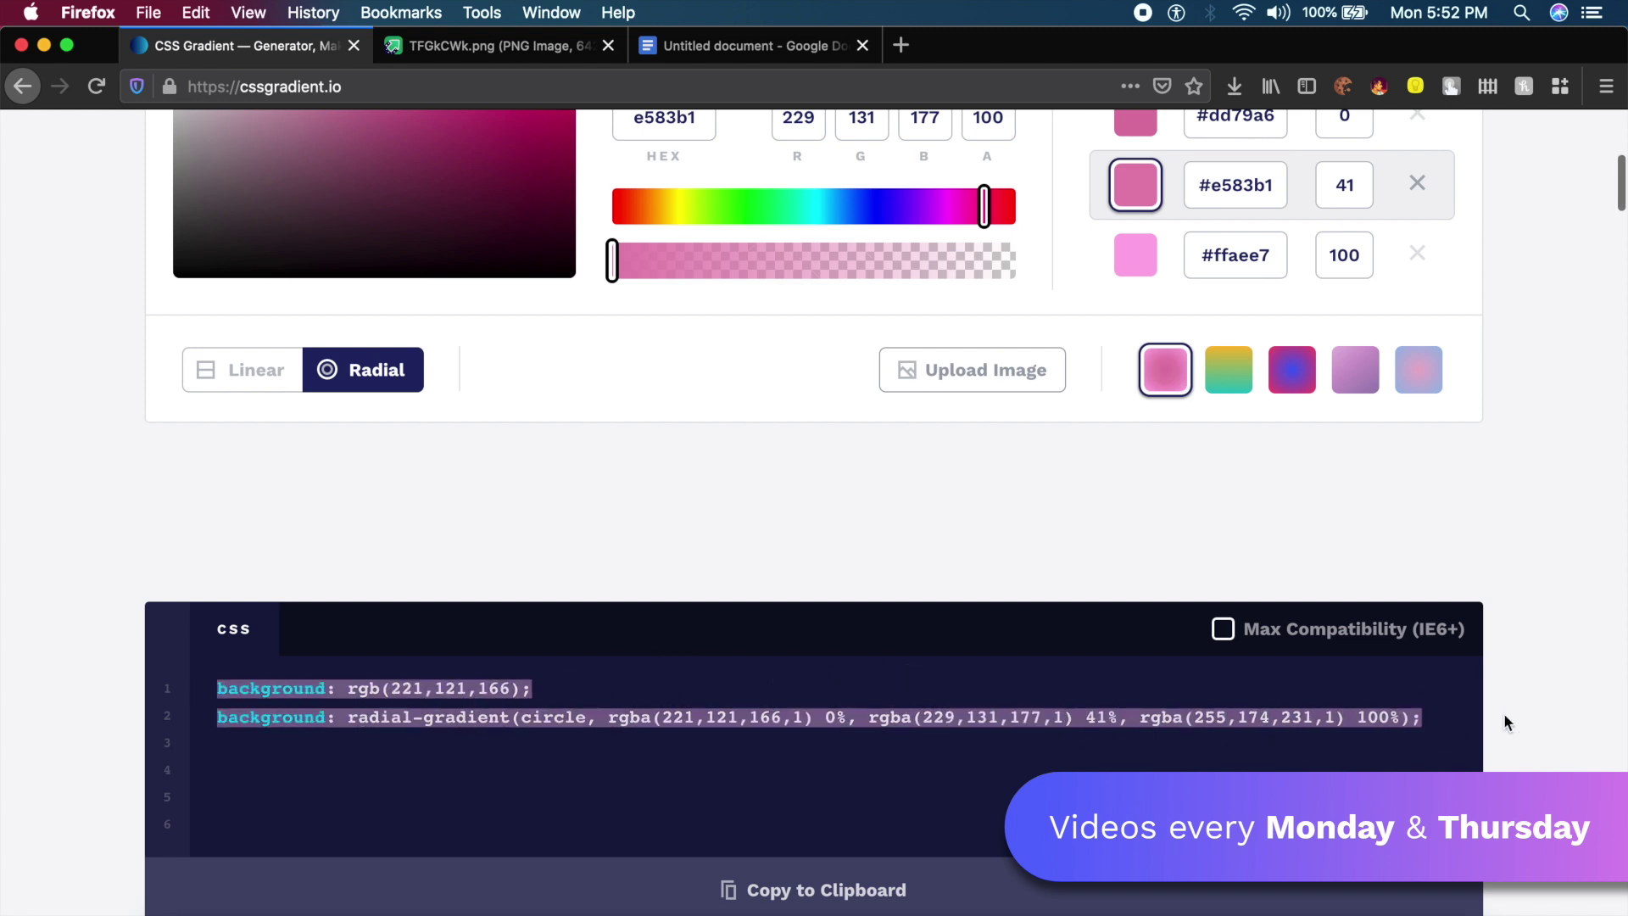
{"action": "key", "text": "super+c"}
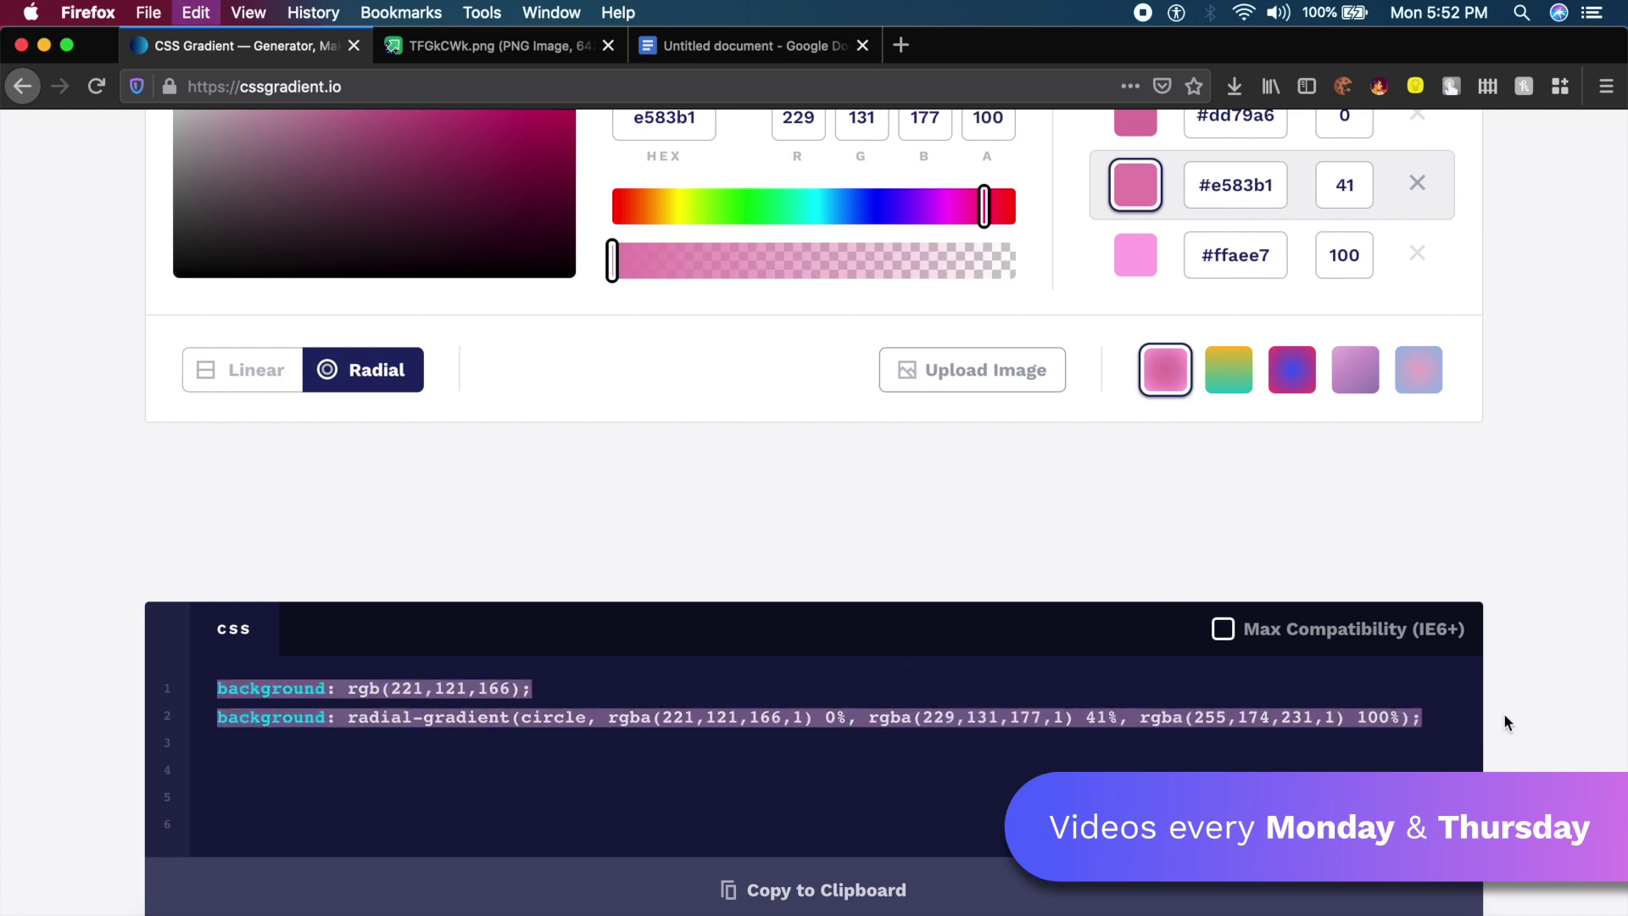
Return to the Google Docs notes at the yellow-highlighted .c-logo background lines
{"action": "left_click", "coordinate": [687, 51]}
{"action": "left_click_drag", "start_coordinate": [471, 560], "coordinate": [944, 623]}
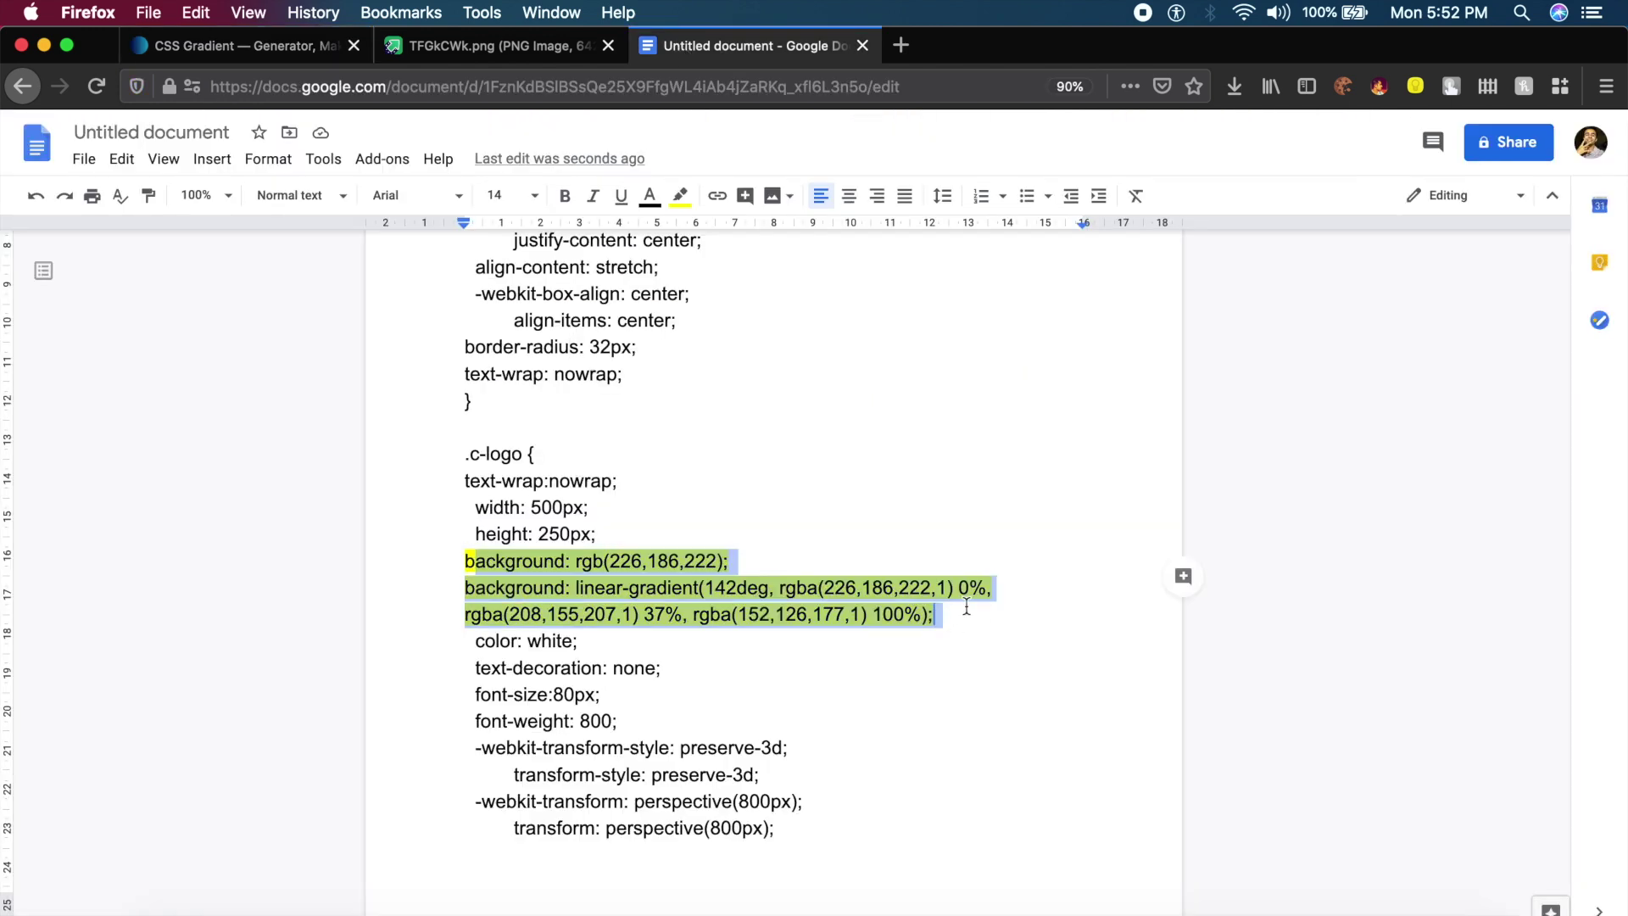
{"action": "left_click", "coordinate": [966, 607]}
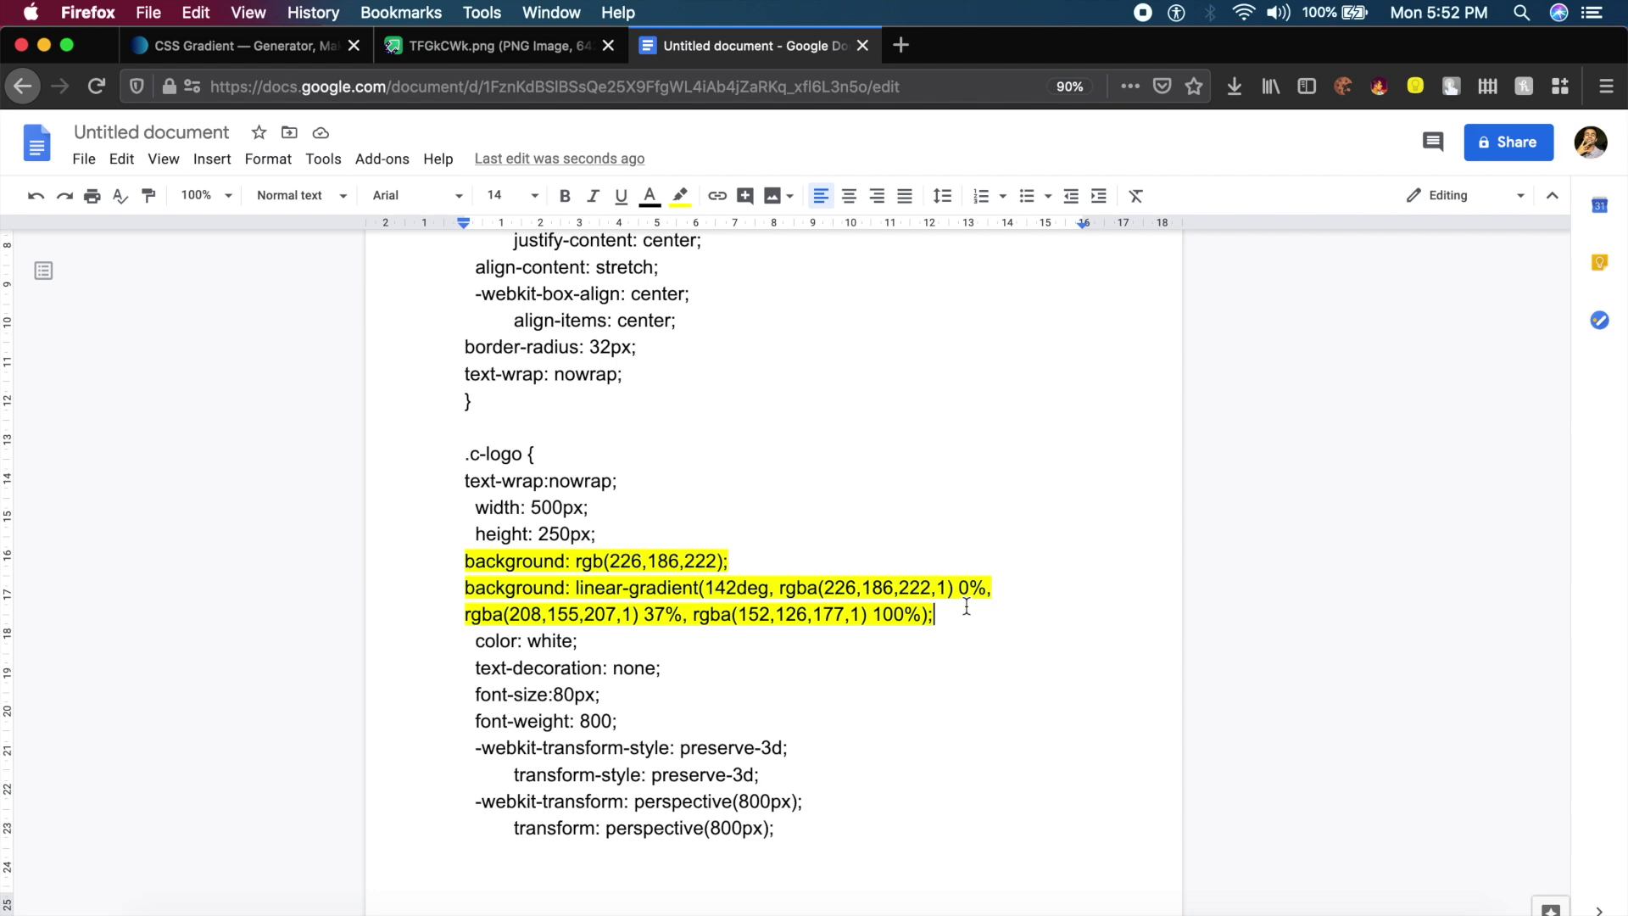